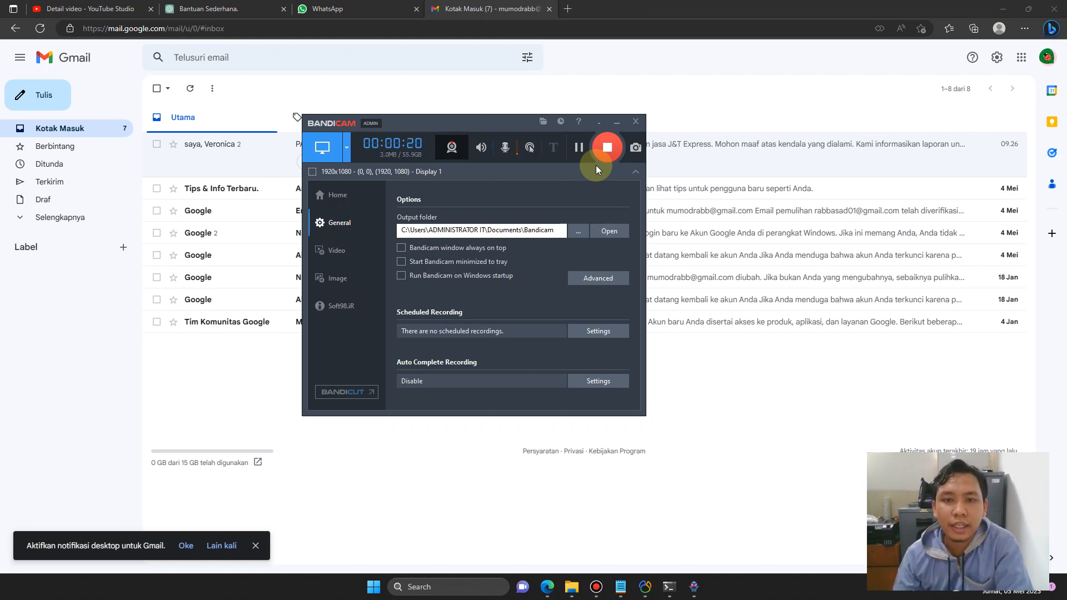
Hide the Bandicam window and minimise the Gmail browser to reveal the desktop.
left_click(618, 121)
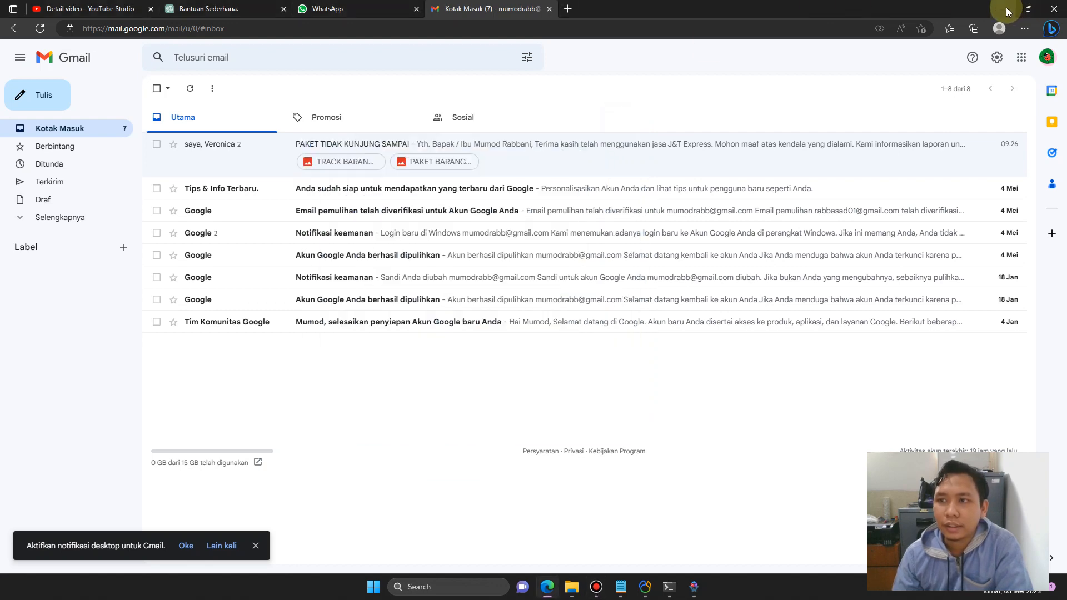
left_click(1005, 9)
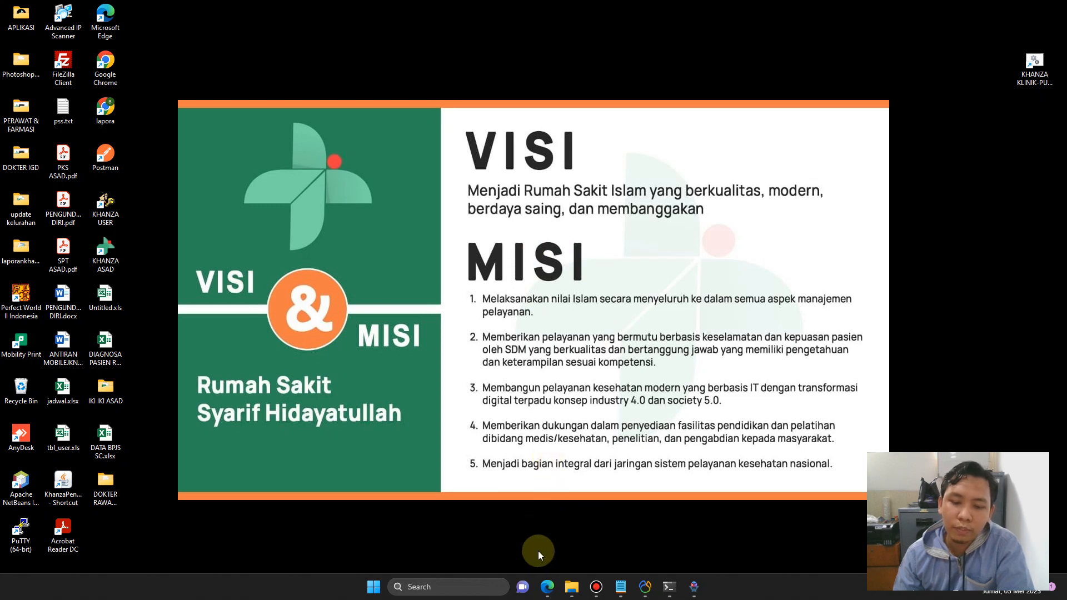
Close the stale setting folder window and go to the Khanza shortcut's install location.
mouse_move(577, 594)
left_click(639, 521)
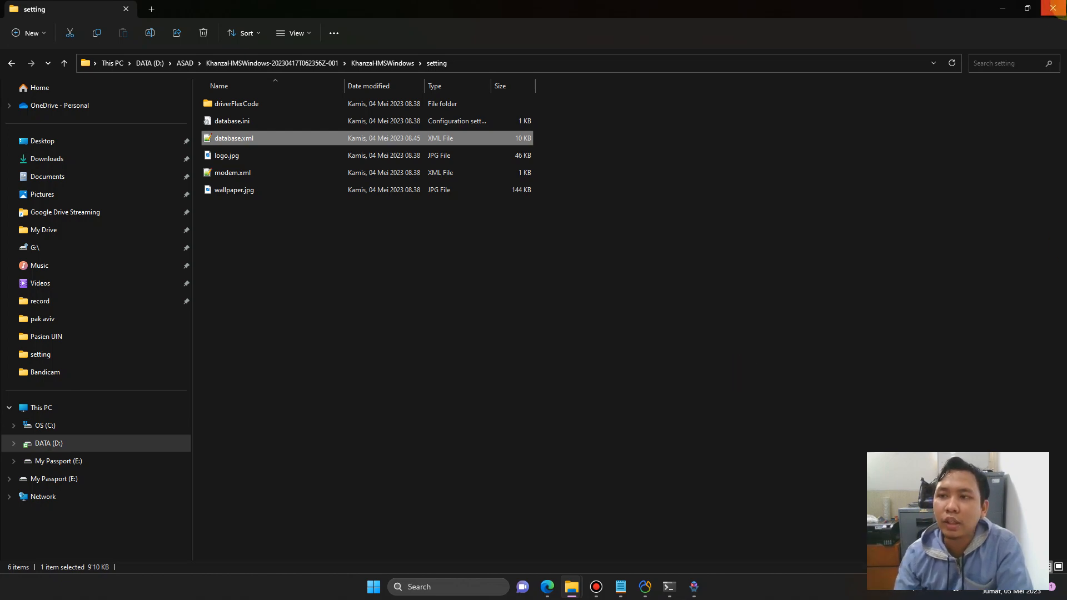
left_click(1054, 9)
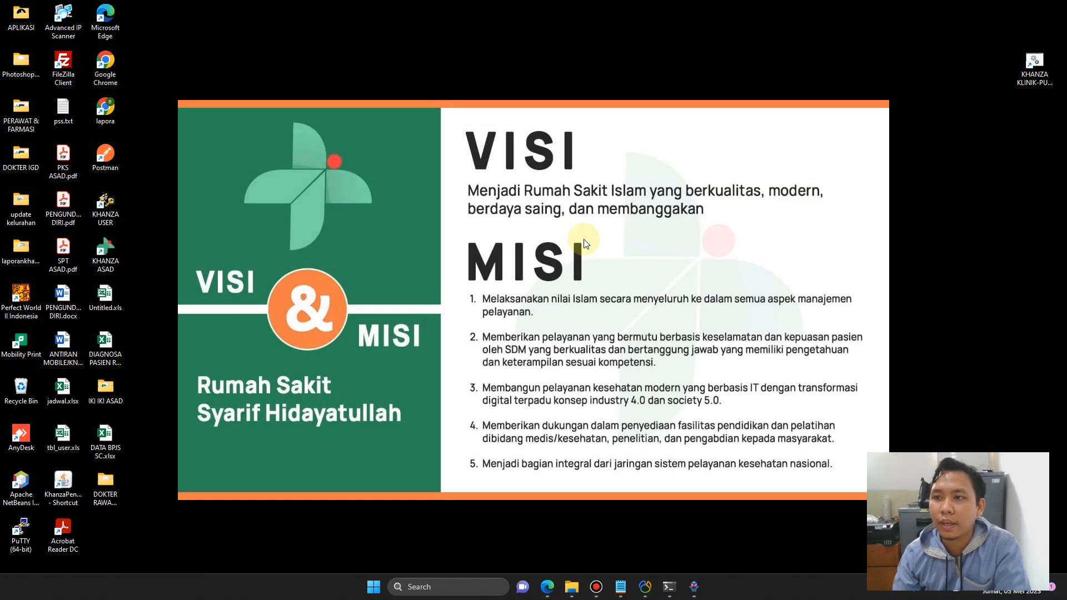
right_click(1031, 83)
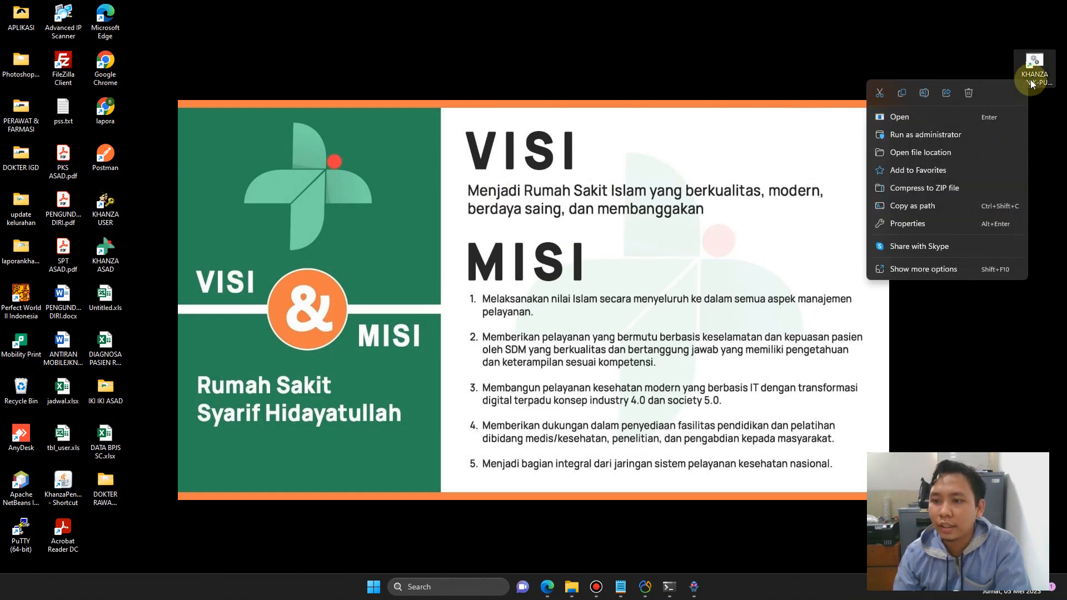
left_click(939, 152)
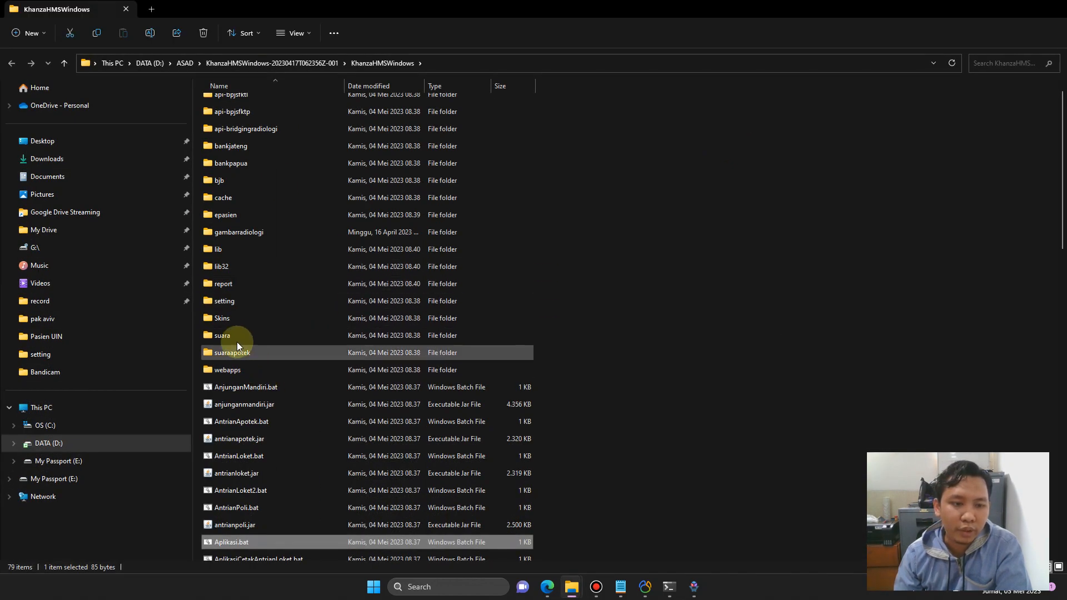
Open database.xml from the setting folder in Notepad.
double_click(238, 307)
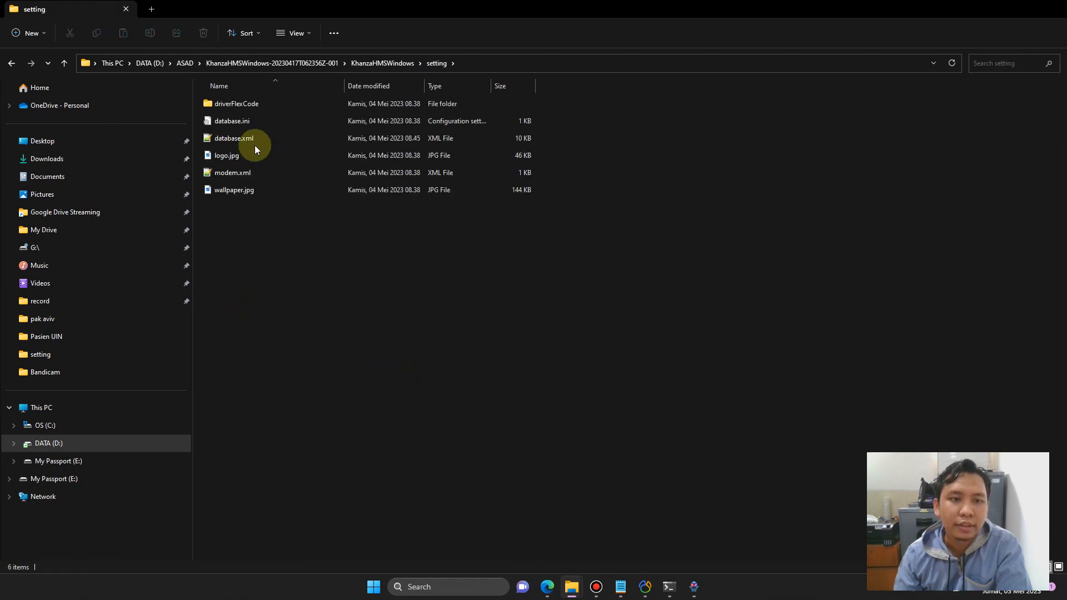
right_click(241, 139)
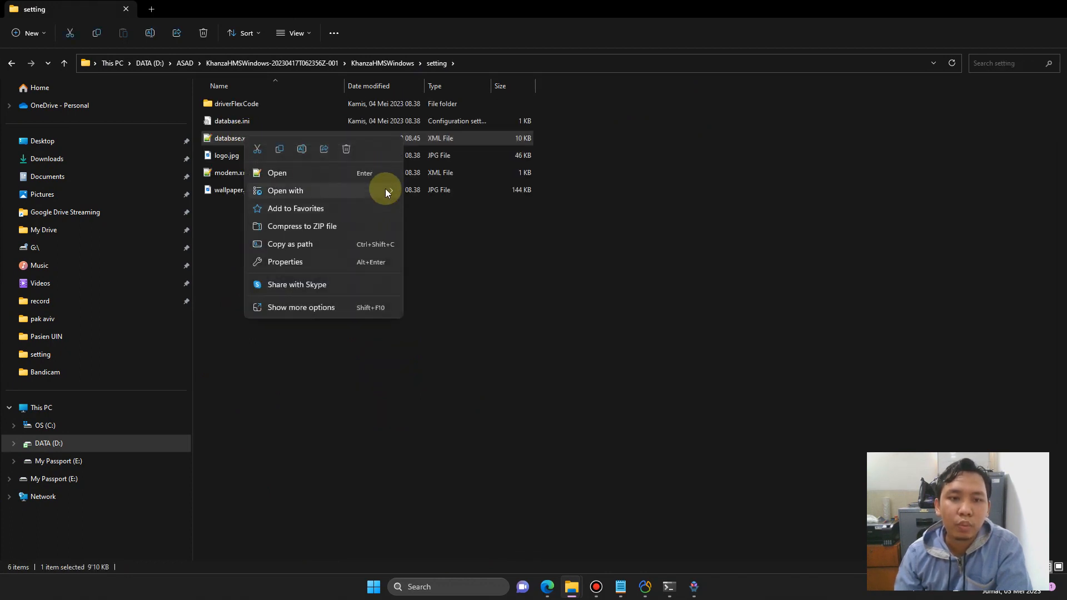
mouse_move(385, 189)
left_click(445, 228)
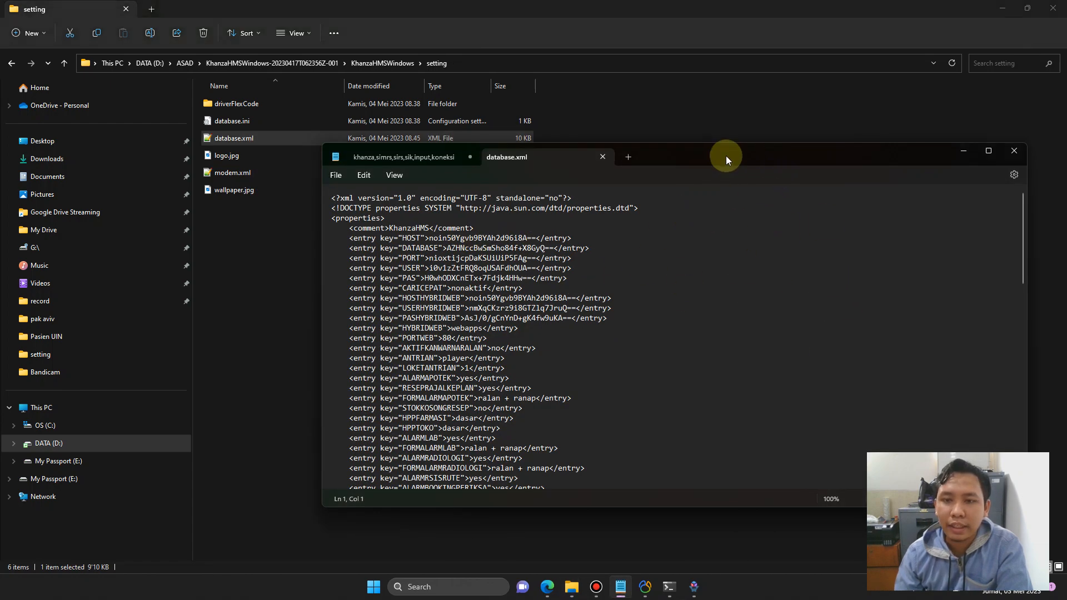
Change JADWALDOKTERDIREGISTRASI from nonaktif to aktif in database.xml and save the file.
left_click_drag(722, 155, 663, 144)
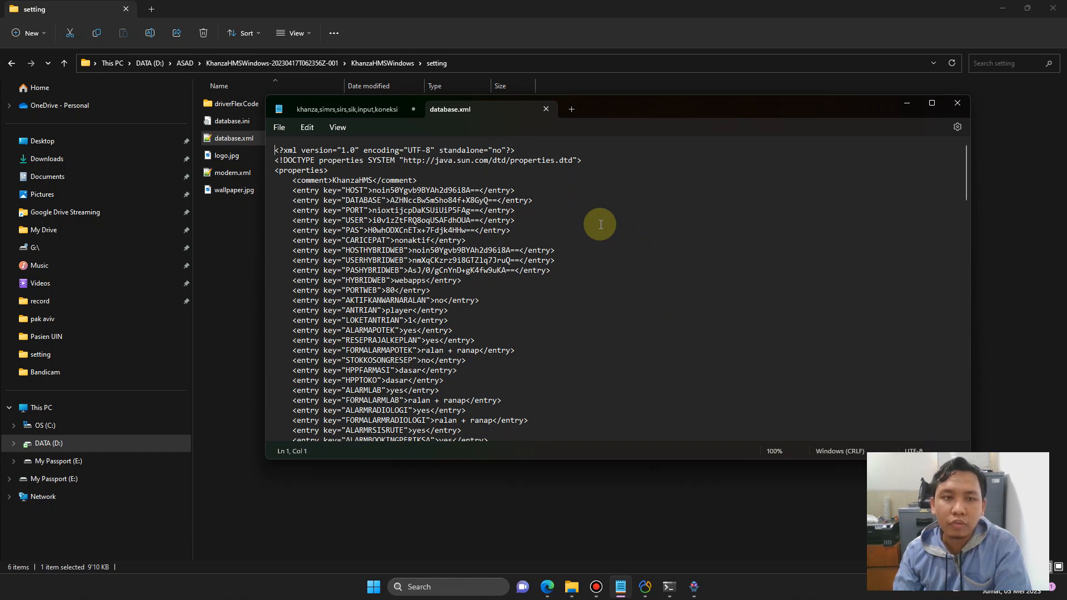
key("ctrl+f")
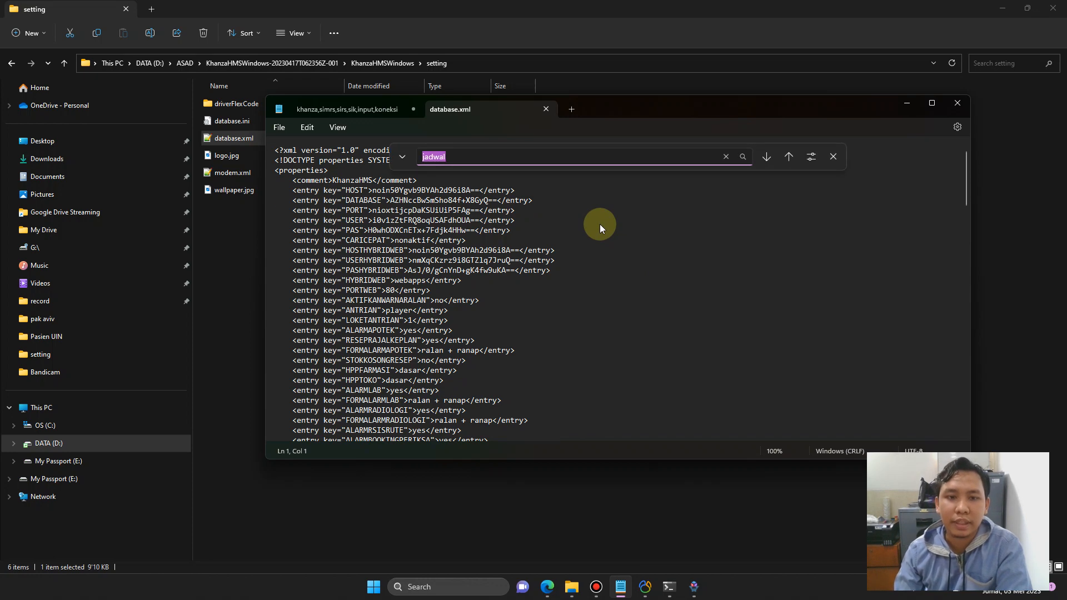
type("JADWA")
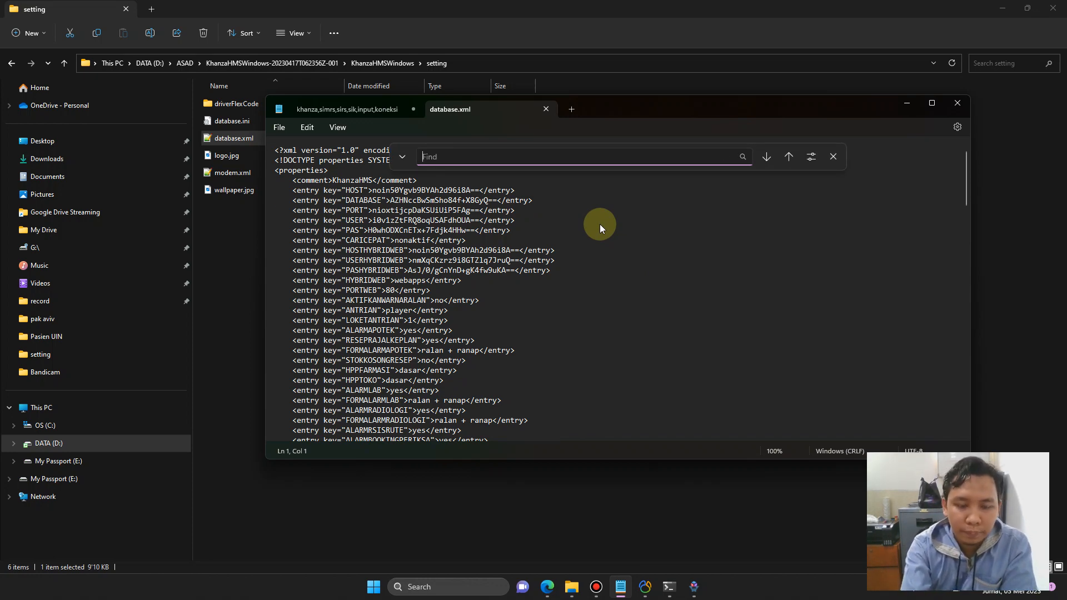
type("L")
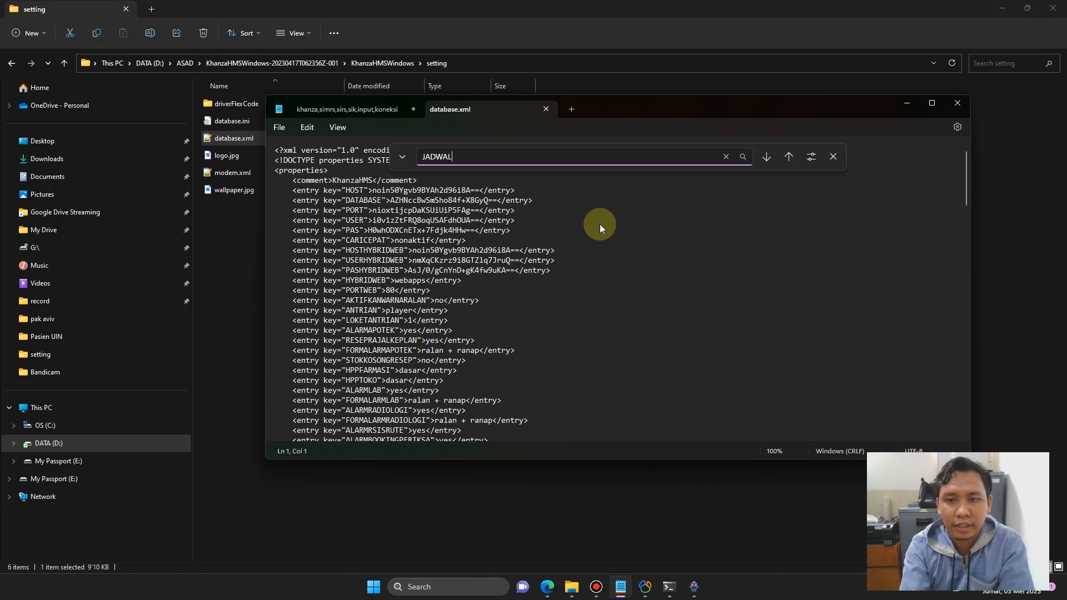
left_click(766, 157)
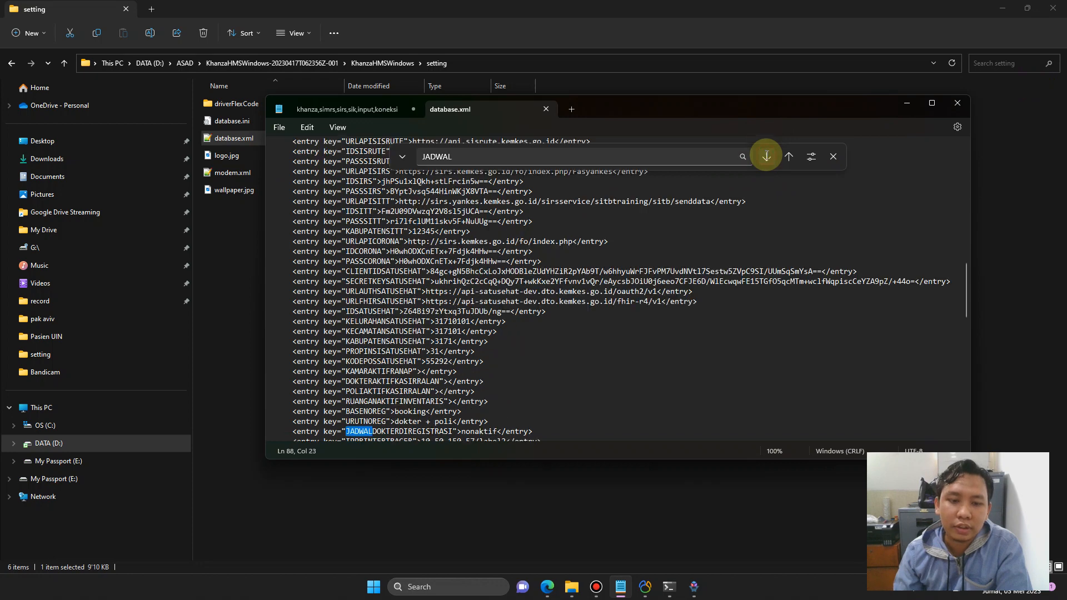
scroll(408, 397, "down", 1)
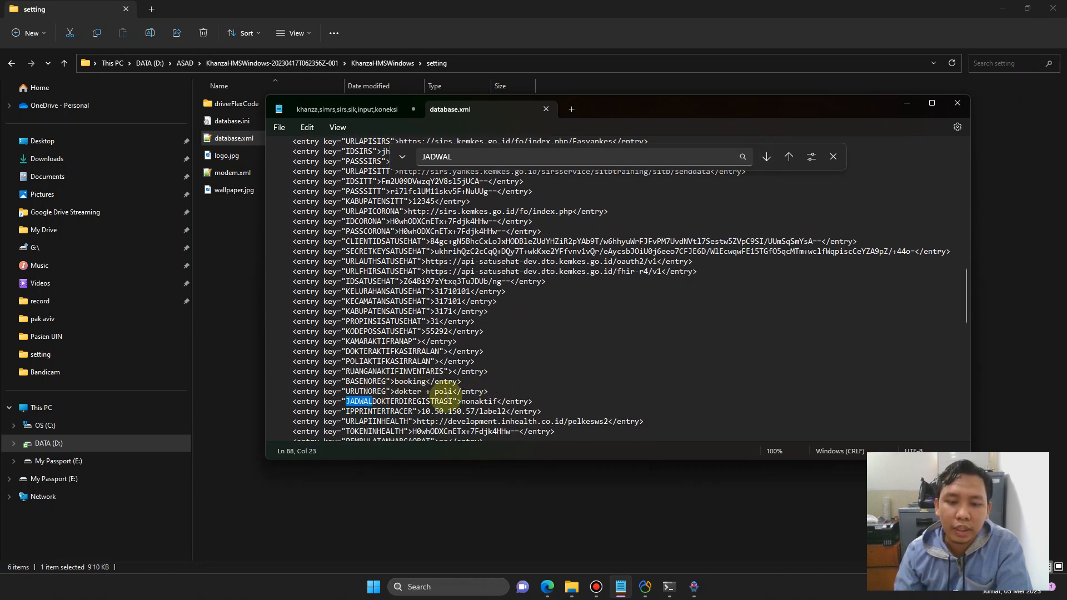
left_click(478, 402)
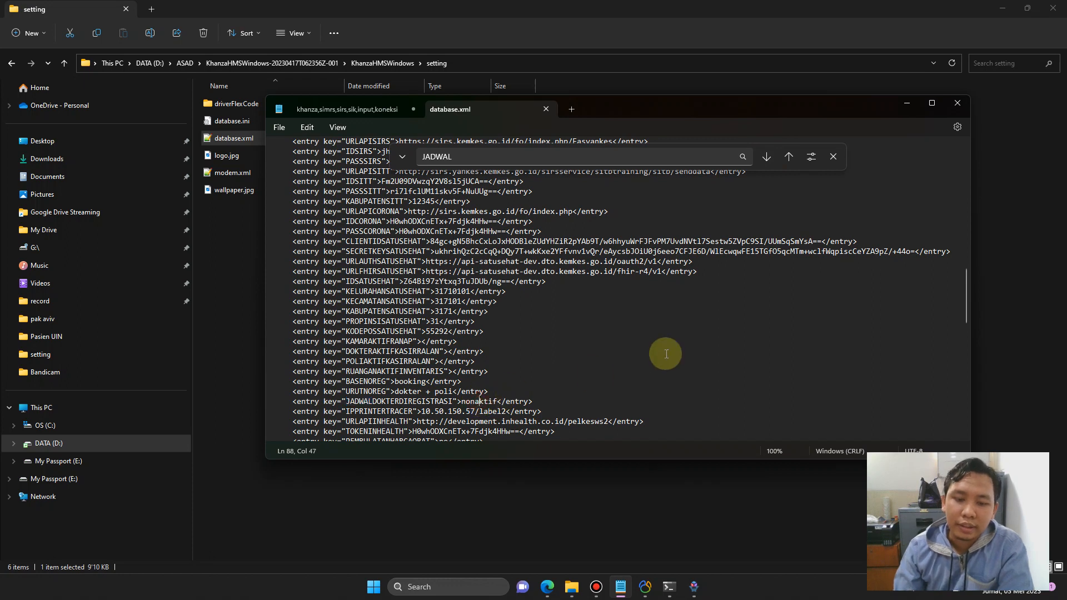
key("Left")
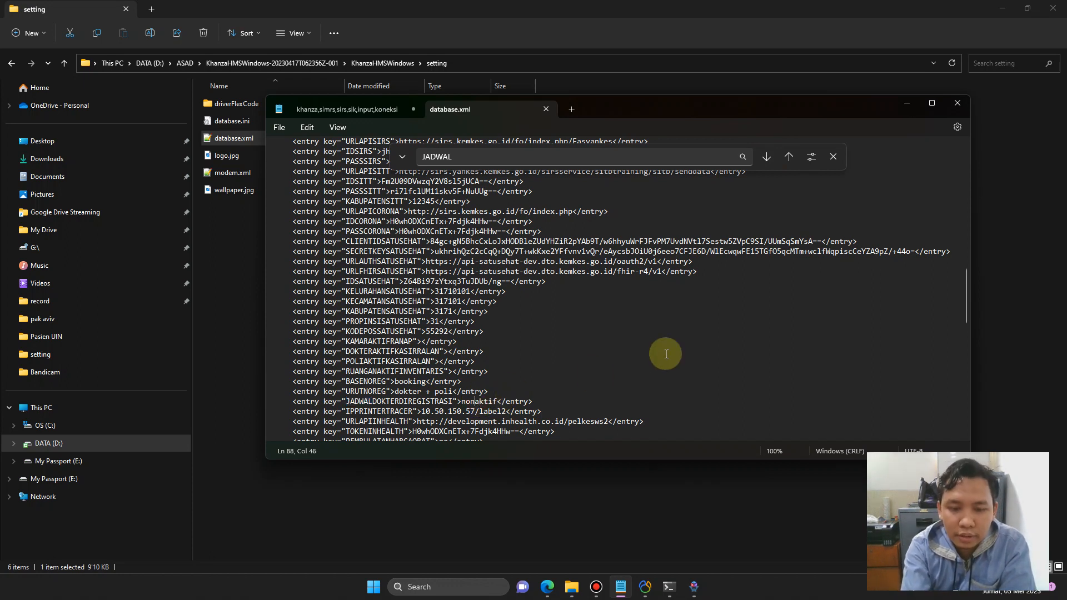
key("BackSpace")
key("BackSpace")
key("BackSpace")
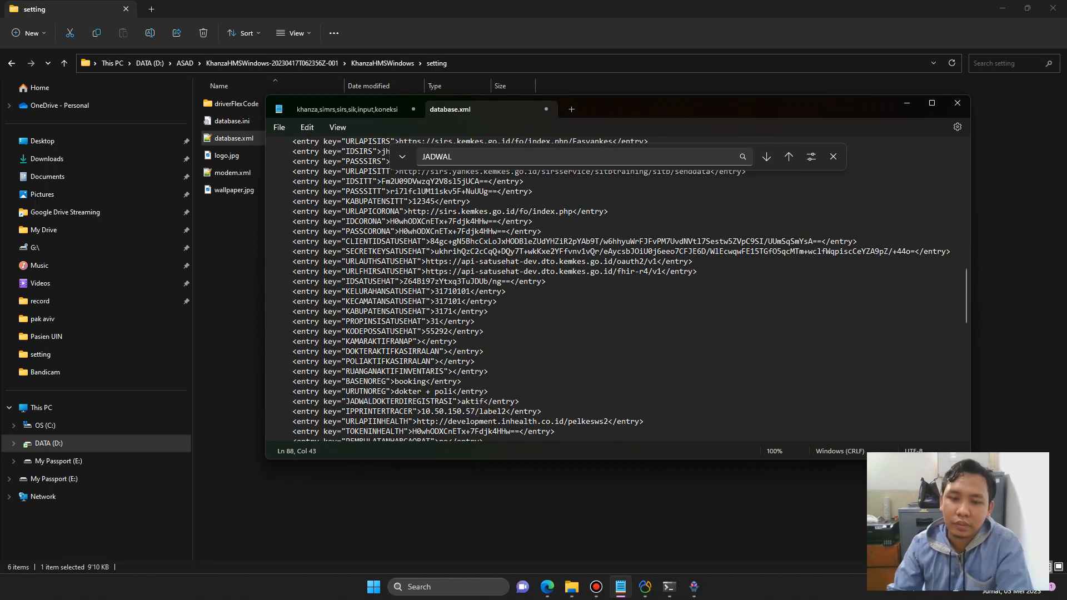
left_click(833, 157)
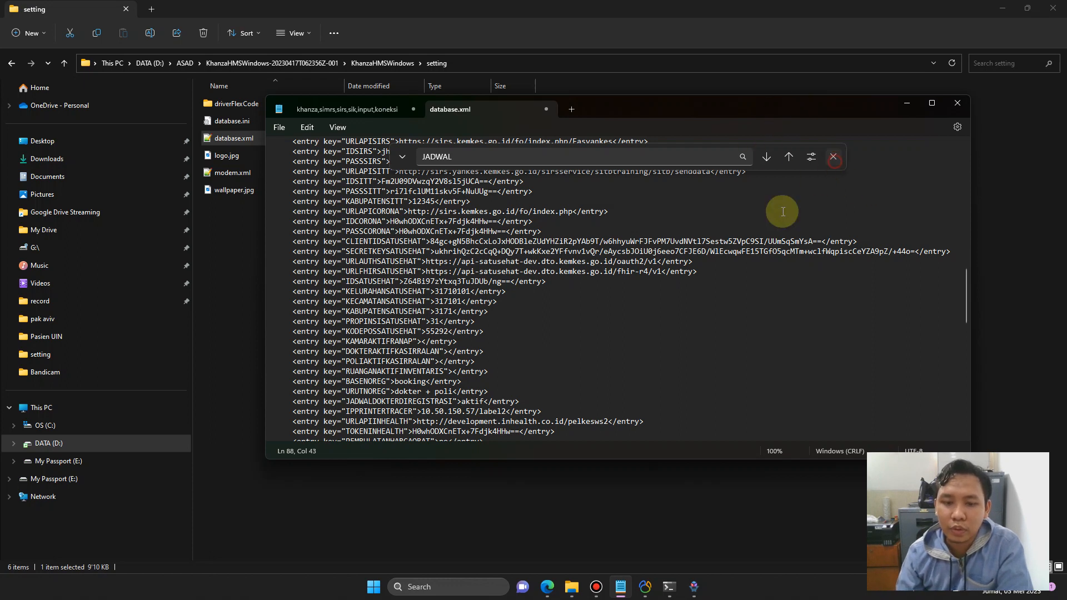
key("ctrl+s")
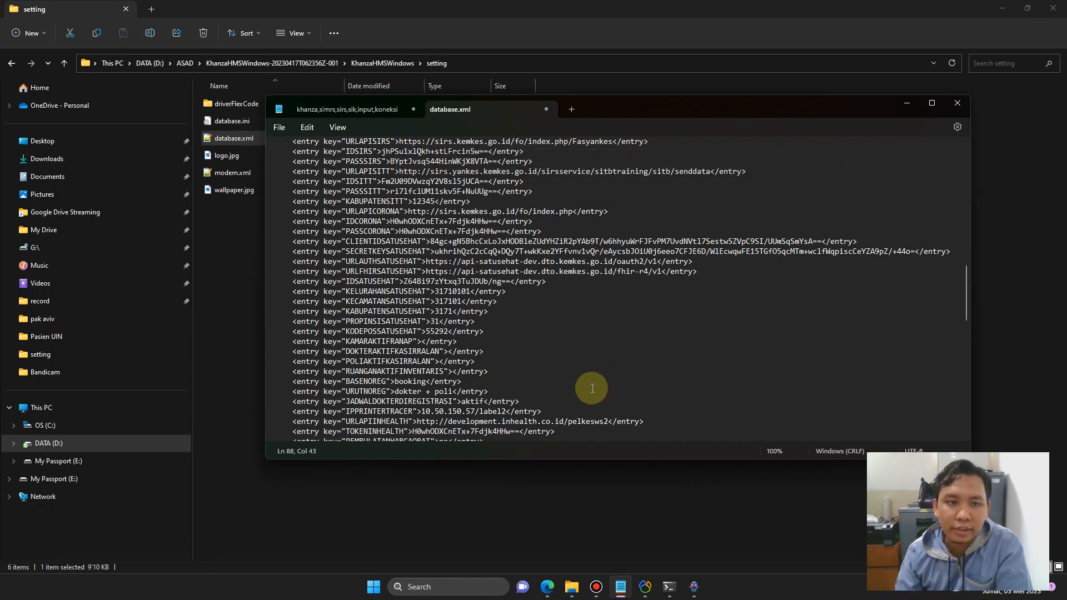
left_click(279, 127)
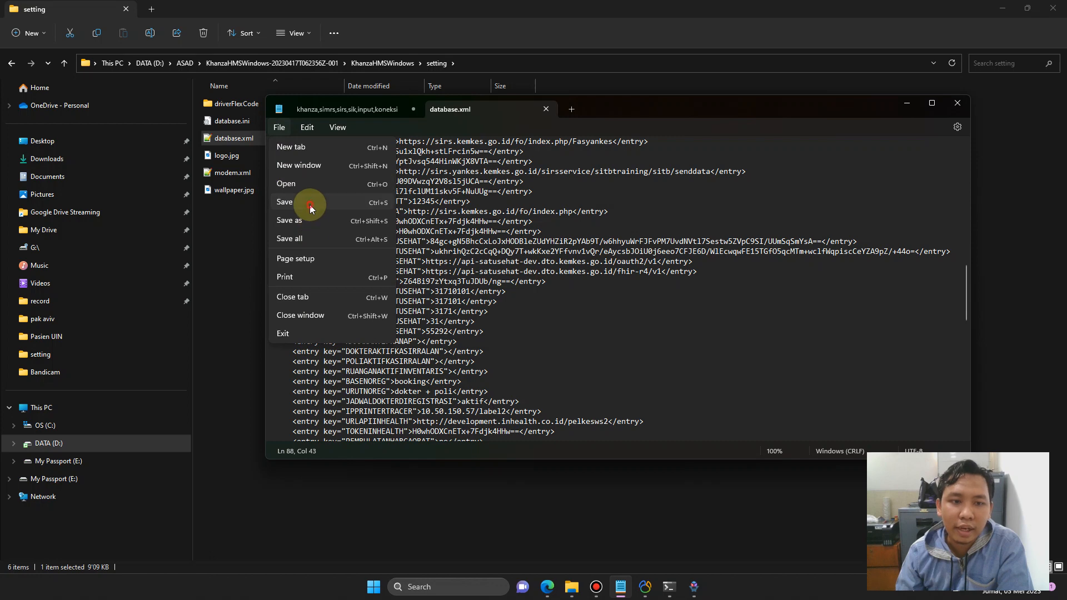
left_click(309, 204)
Close Notepad, saving the khanza keyword text file to the Desktop.
left_click(956, 104)
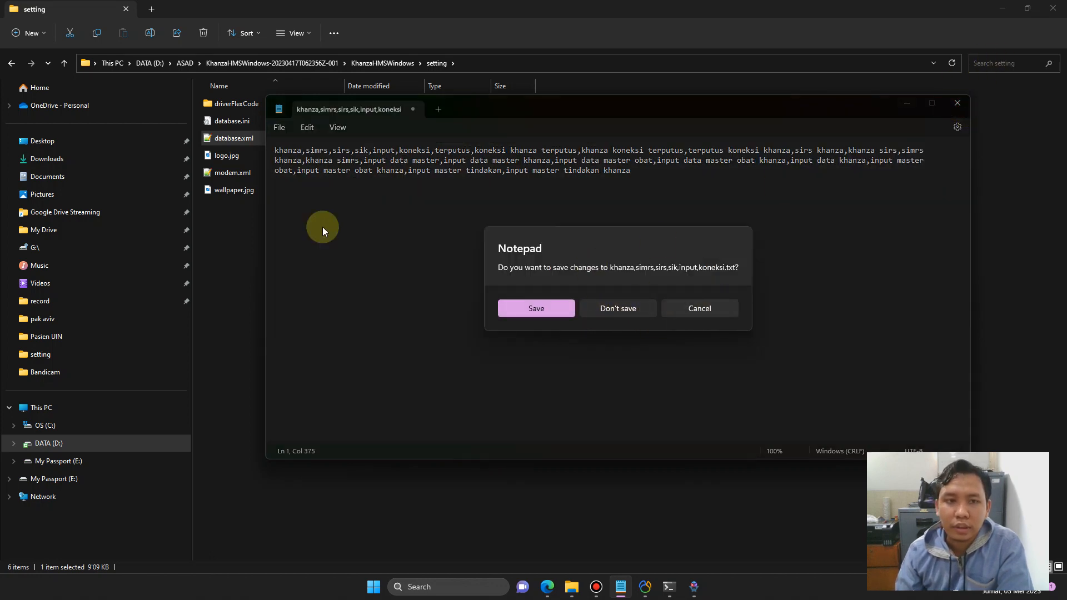
left_click(536, 308)
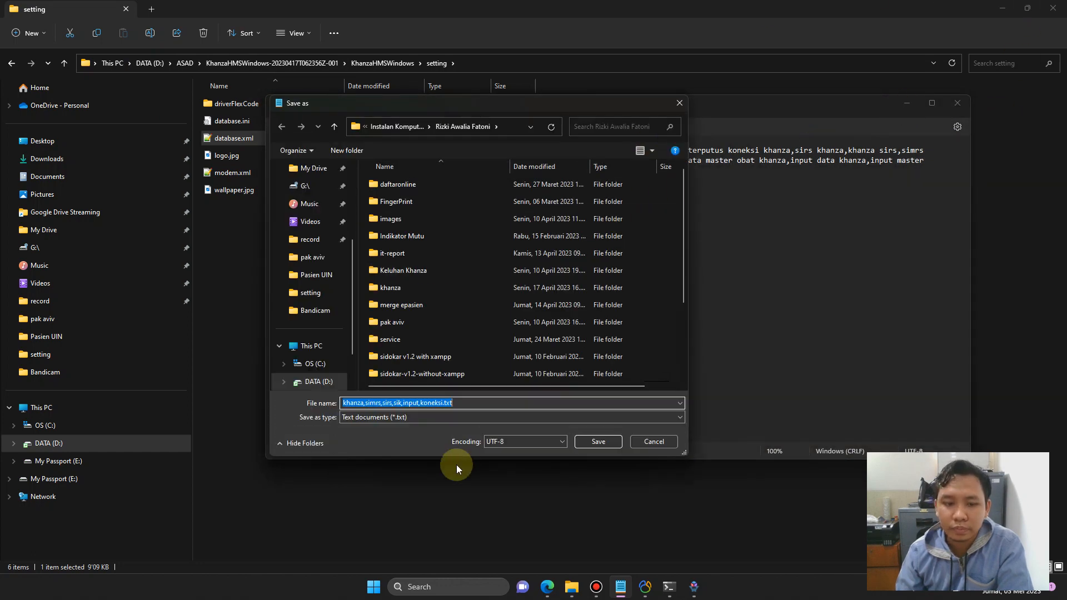
scroll(303, 278, "up", 5)
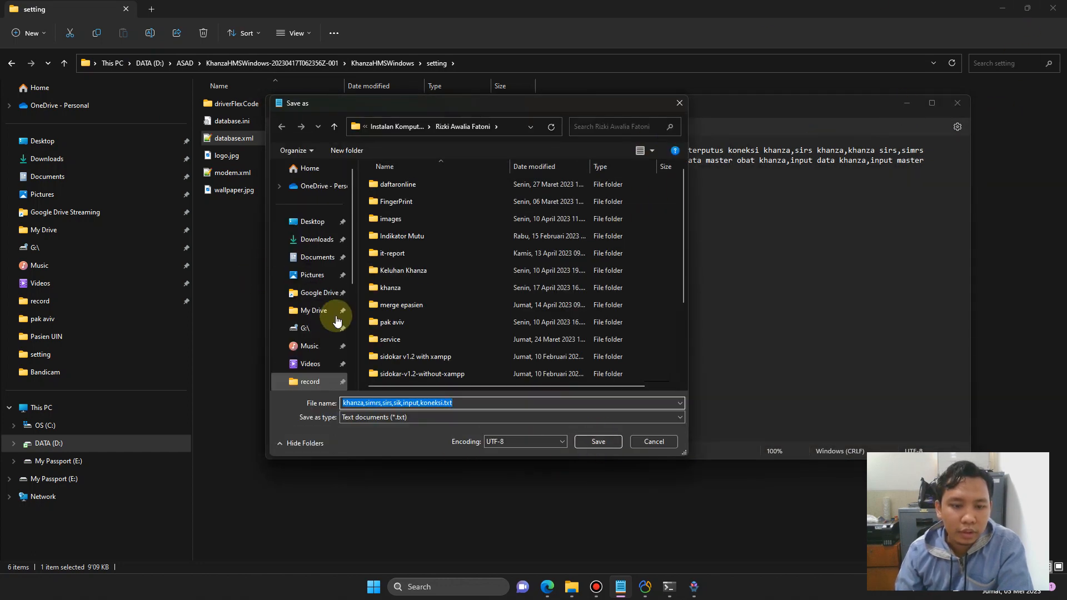
left_click(314, 222)
left_click(599, 442)
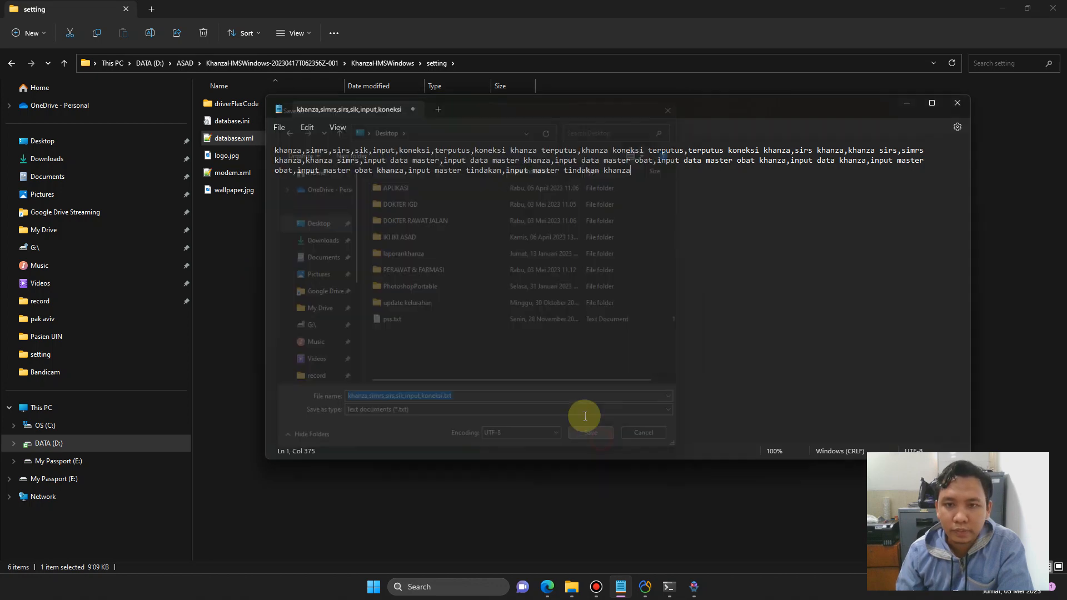
left_click(957, 103)
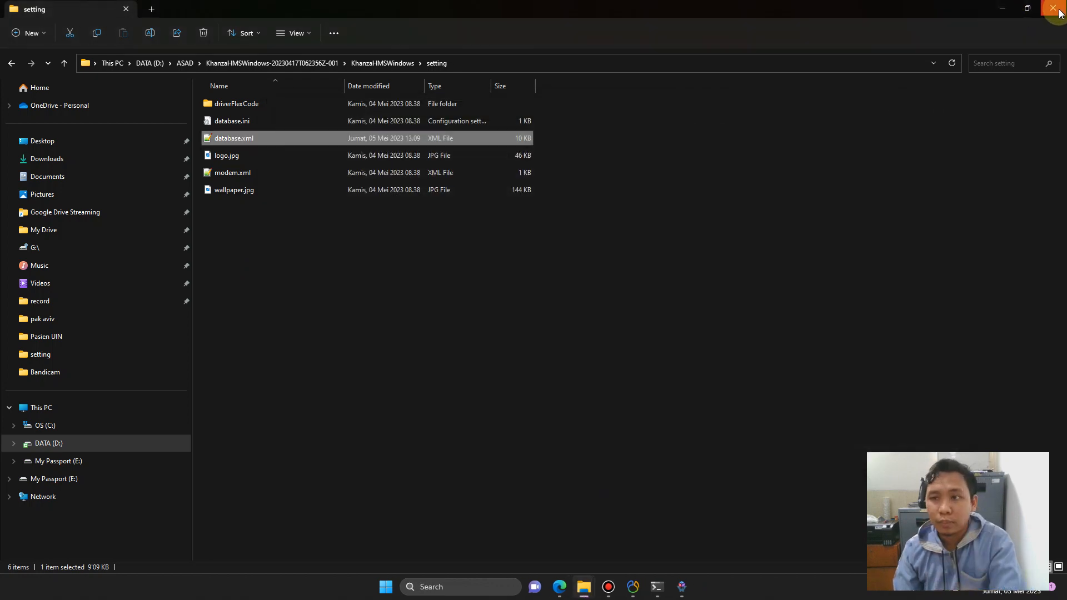
Close the old SIMRS Khanza session and relaunch the Khanza application.
left_click(1003, 7)
left_click(683, 582)
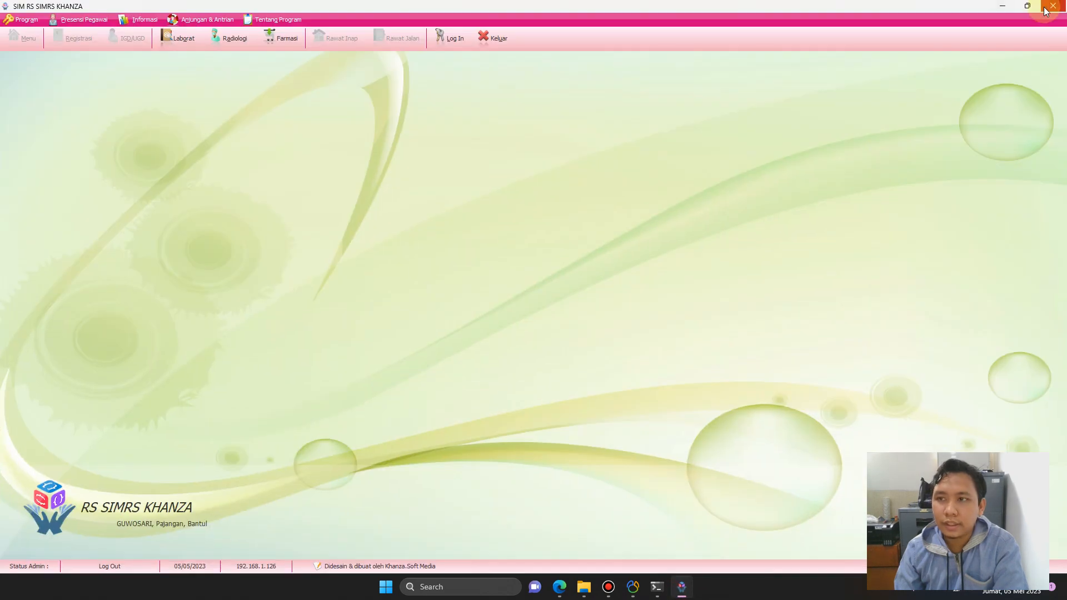
left_click(1054, 6)
double_click(1033, 83)
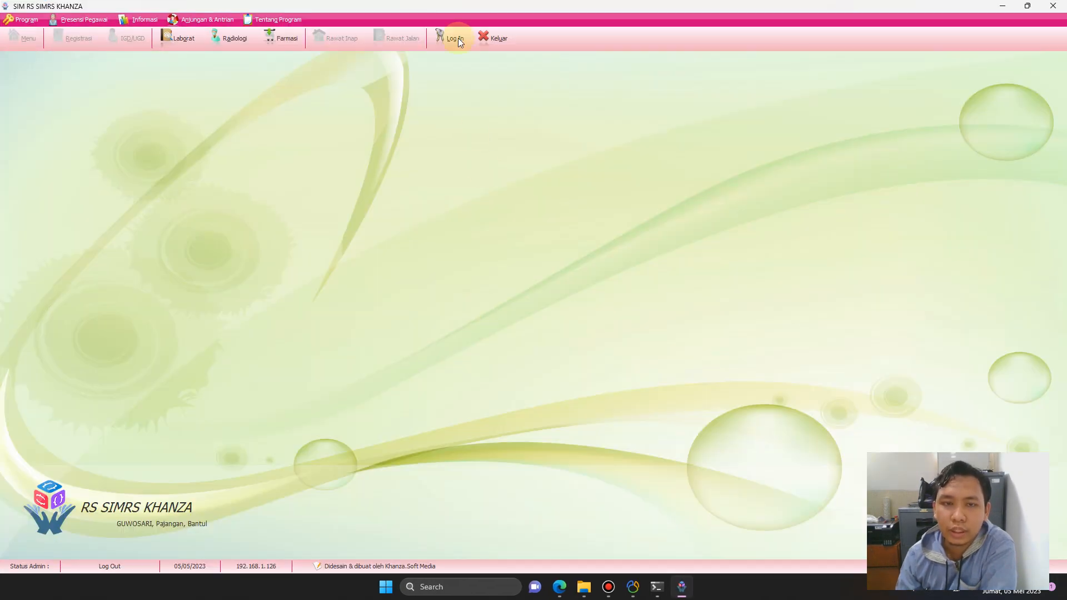
Log in with the admin ID and password, retrying after the first failed attempt.
left_click(457, 44)
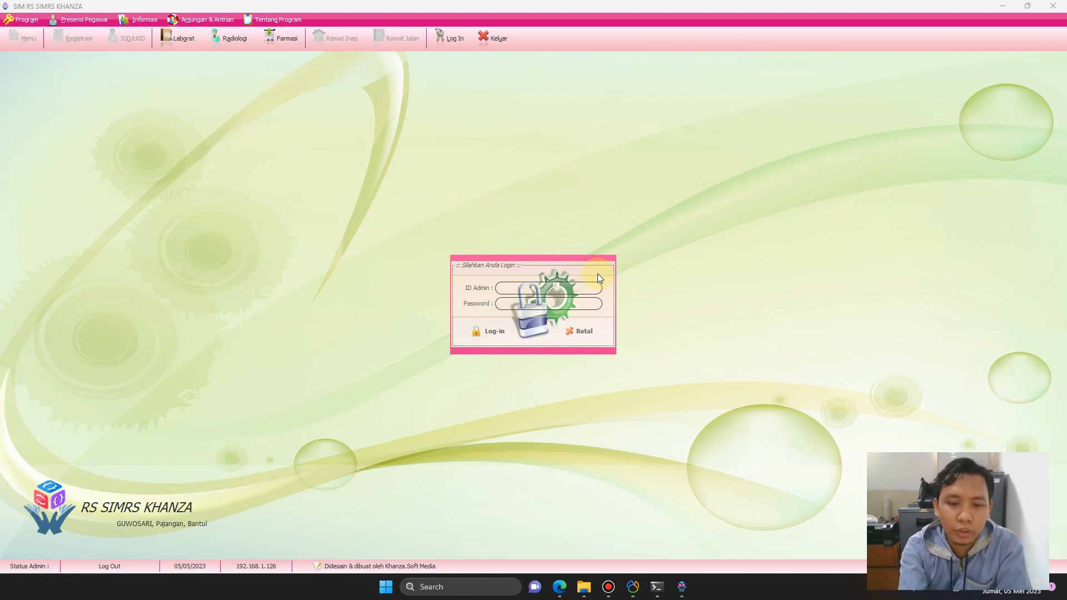
type("••")
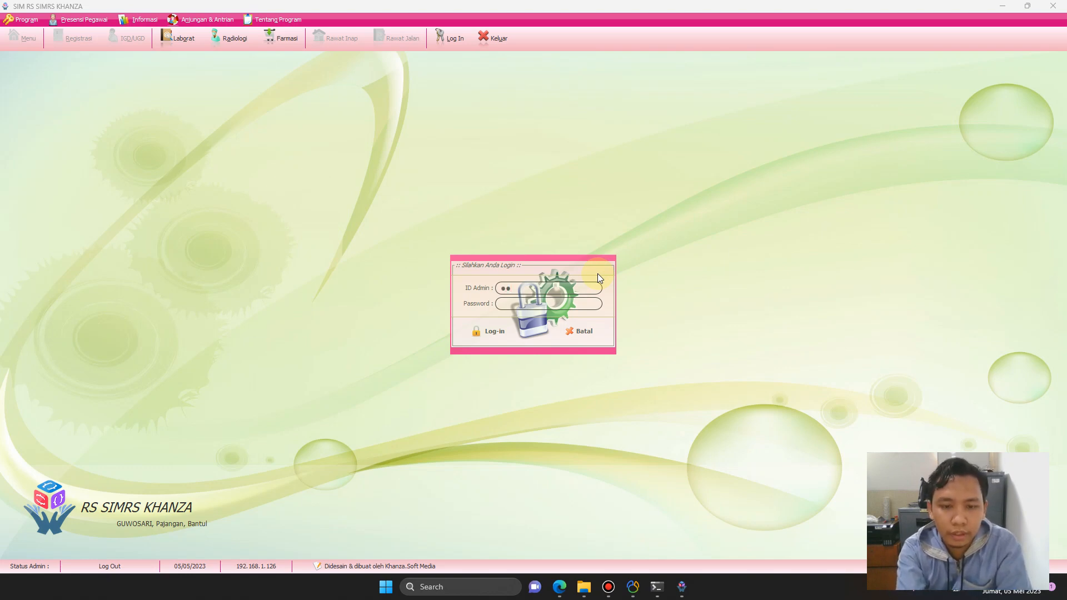
type("•")
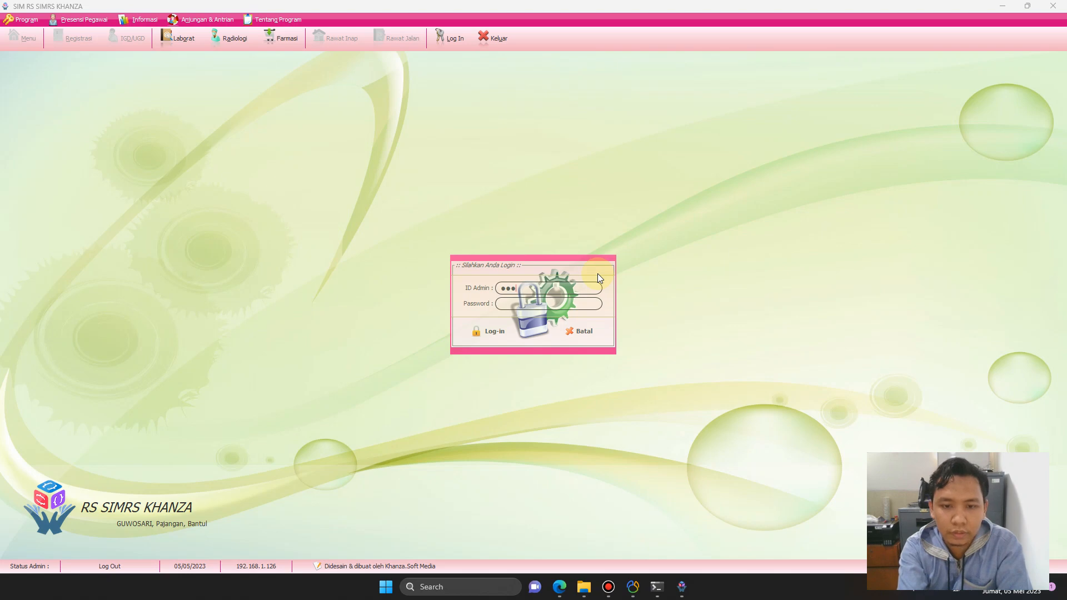
key("Tab")
type("••••••")
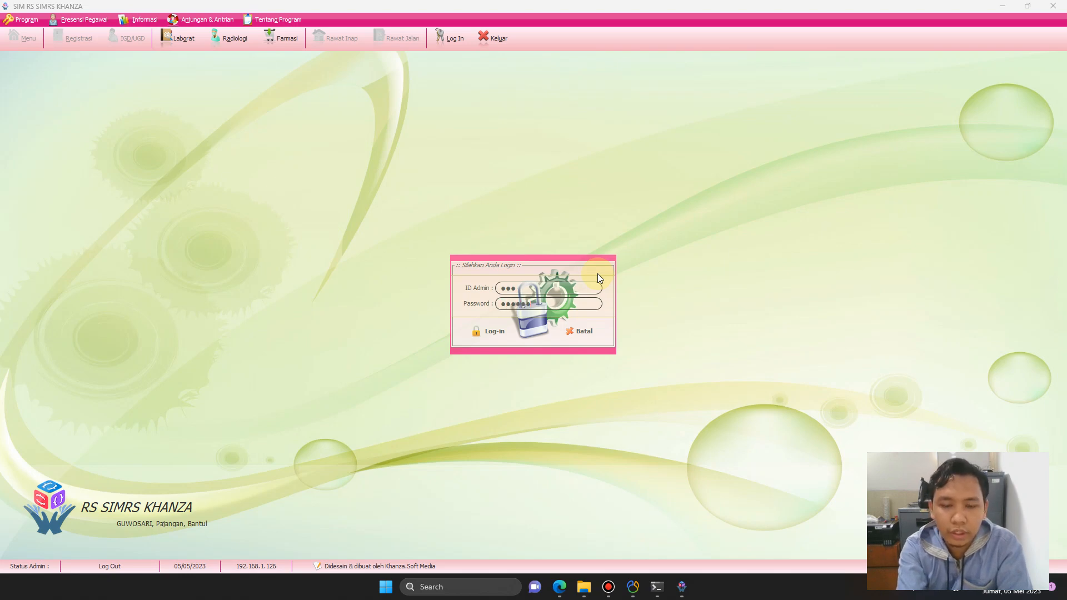
key("Return")
key("Return")
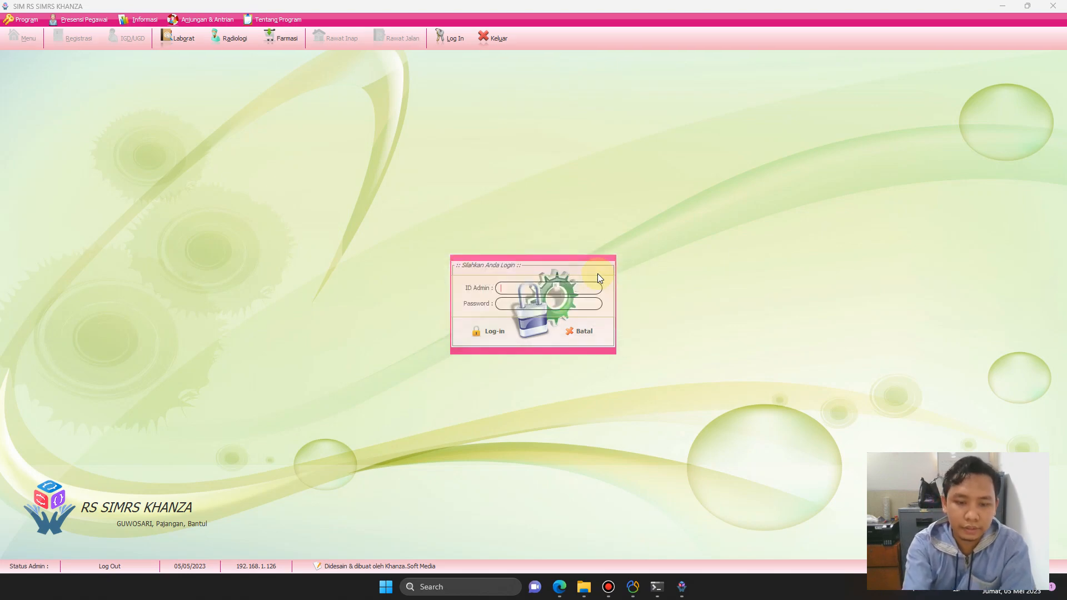
type("•••")
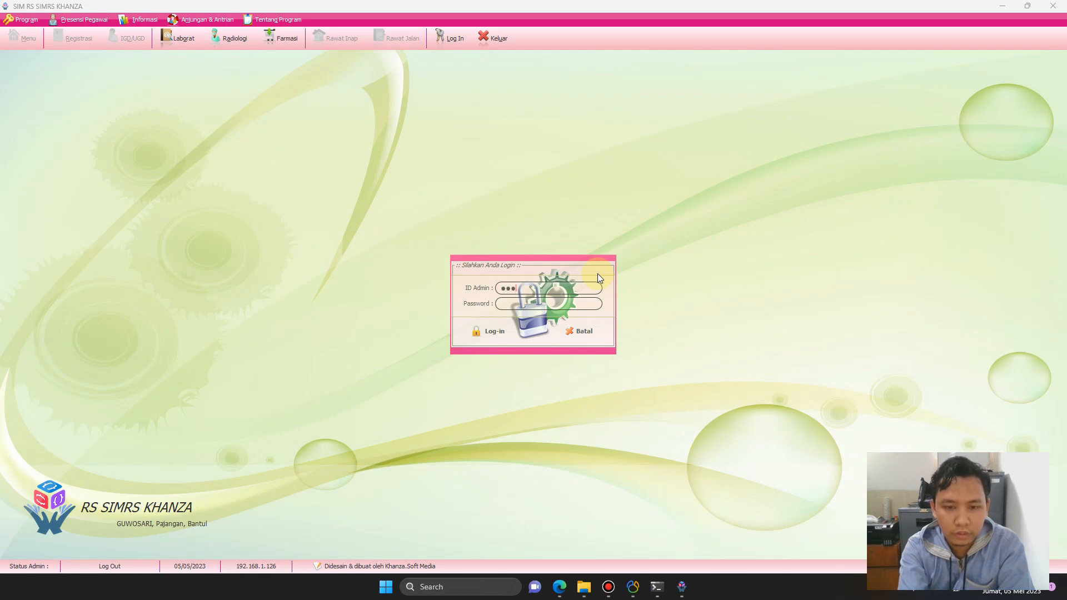
key("Tab")
type("••••••")
key("Return")
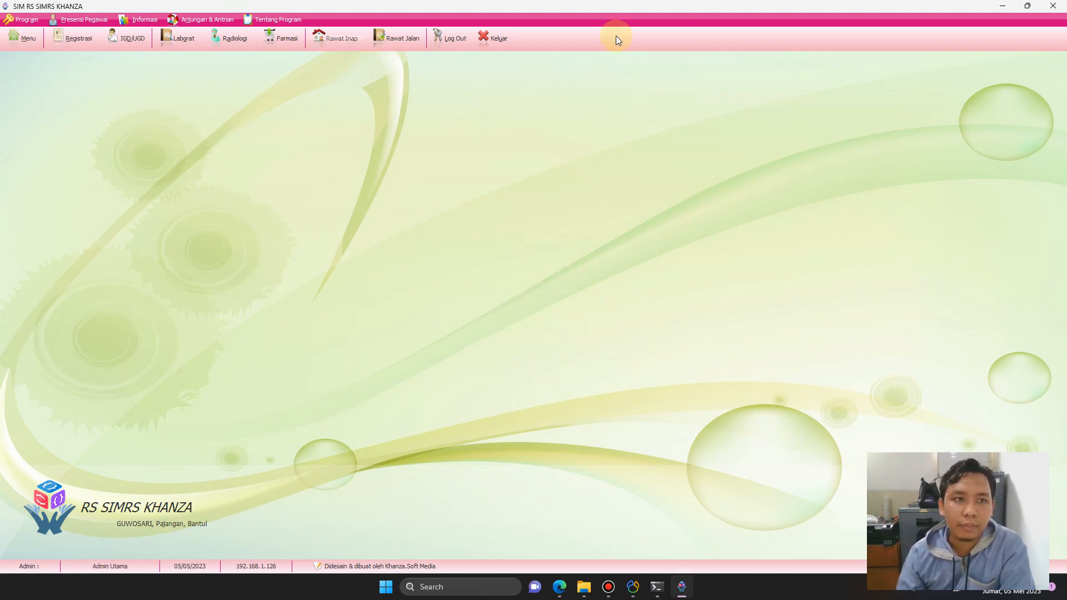
Open the main menu and search its entries for 'user'.
left_click(24, 40)
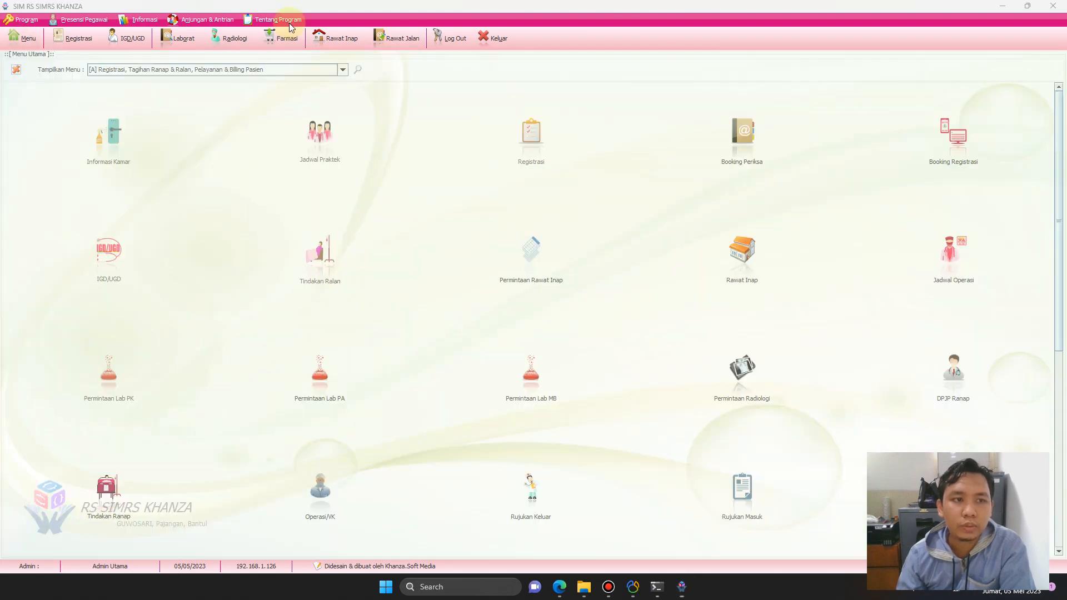
left_click(359, 70)
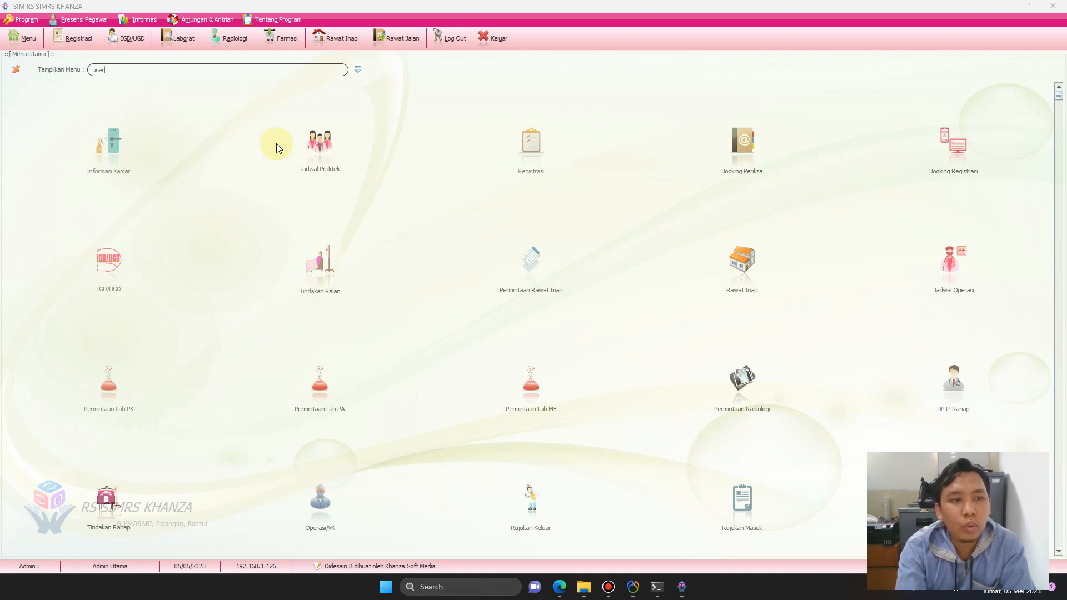
key("Return")
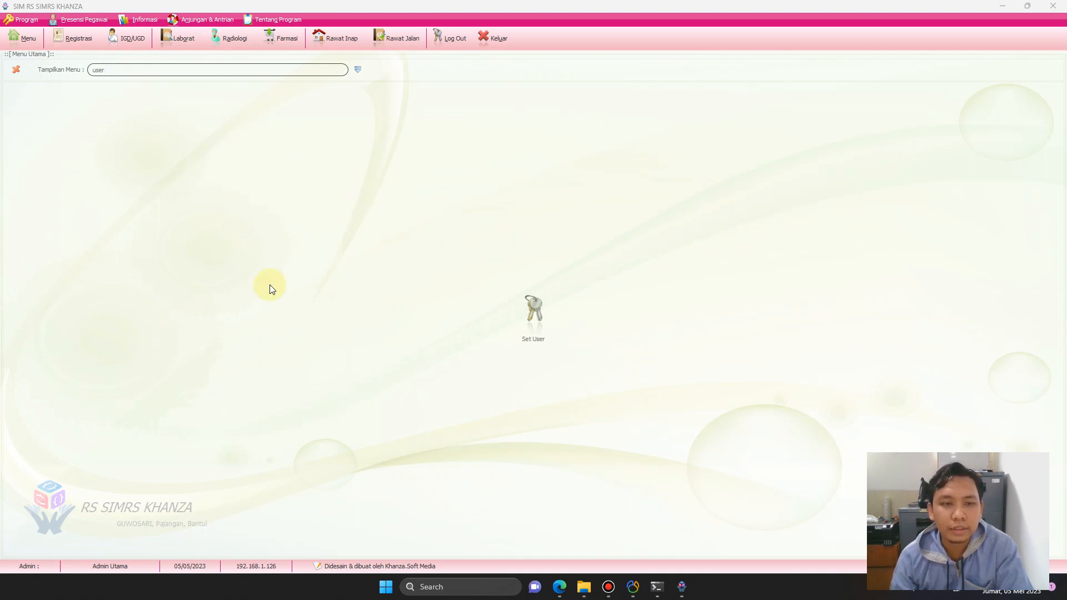
From Set User's Petugas lookup, open an expanded new Data Petugas entry form.
left_click(537, 313)
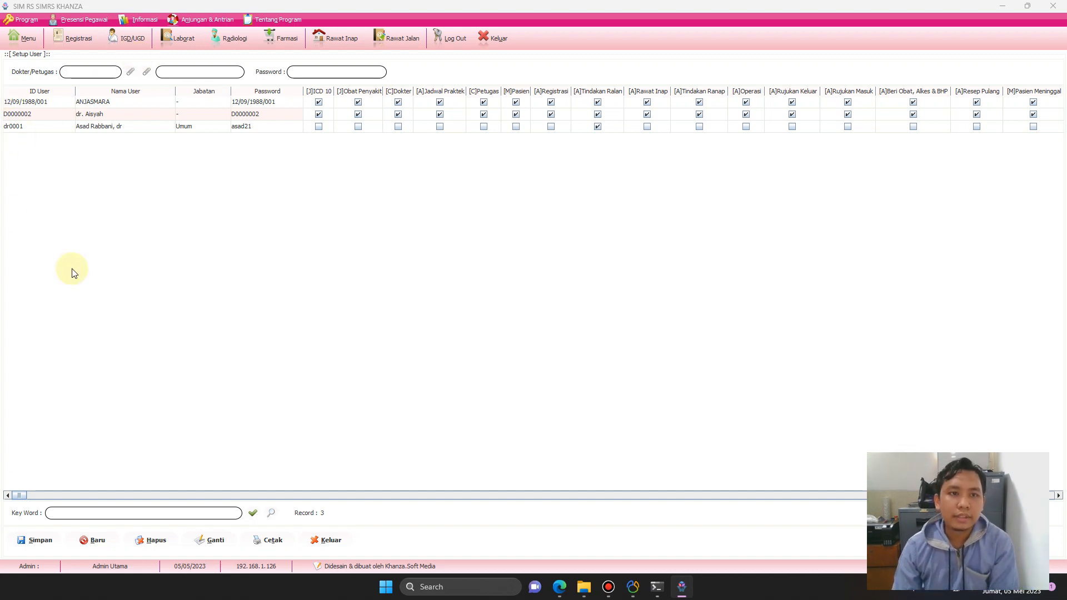
left_click(147, 73)
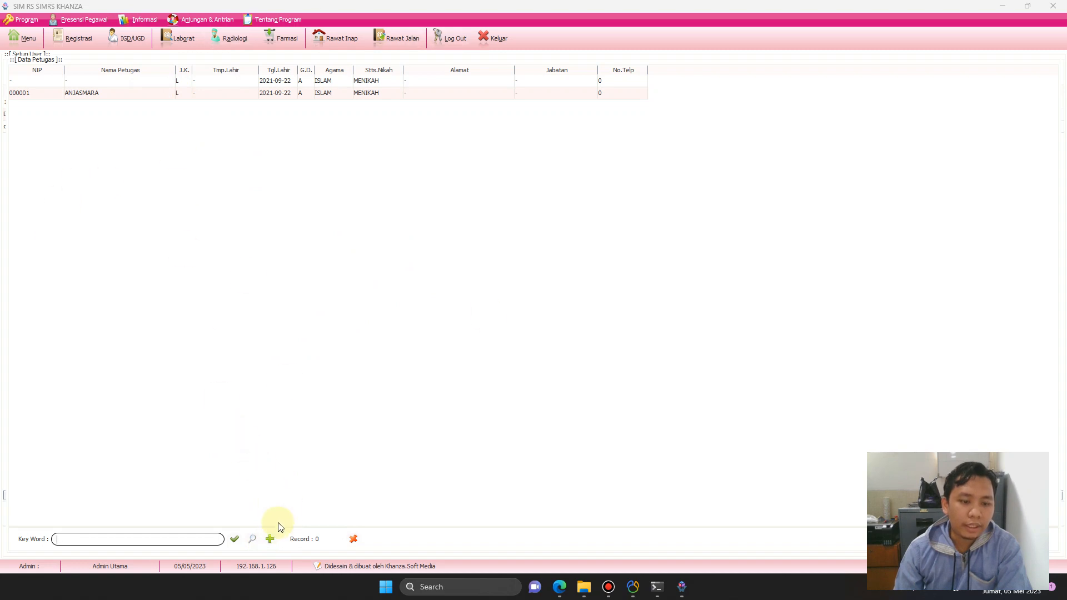
left_click(270, 542)
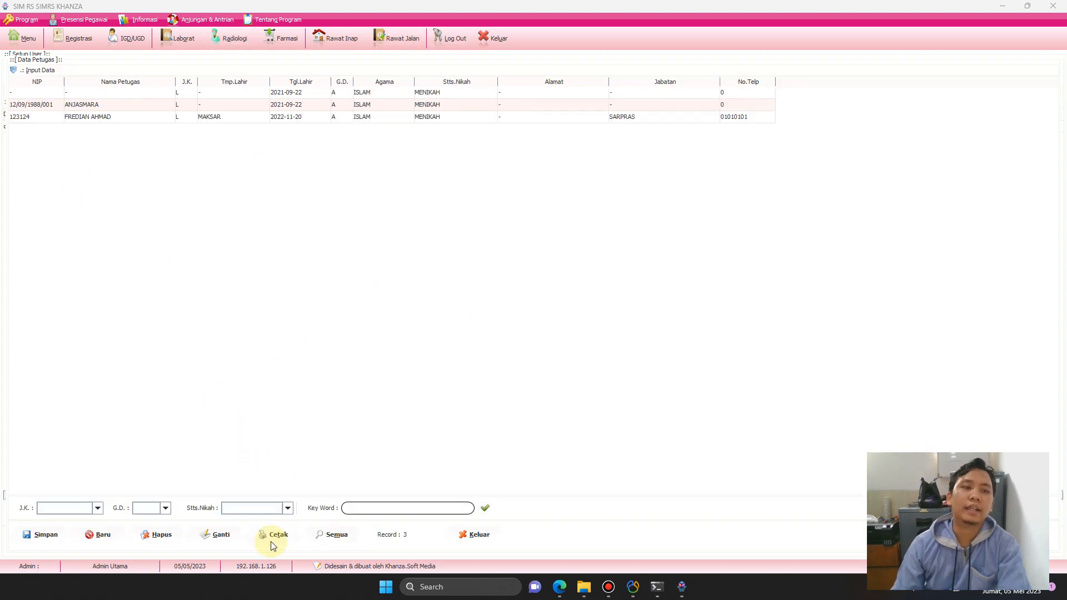
left_click(32, 71)
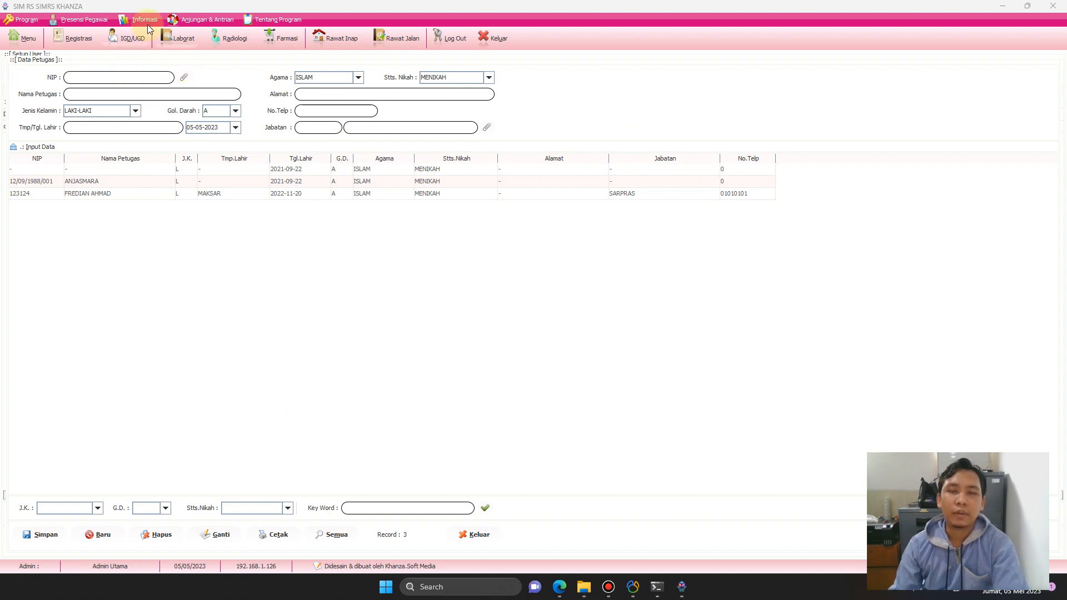
left_click(185, 80)
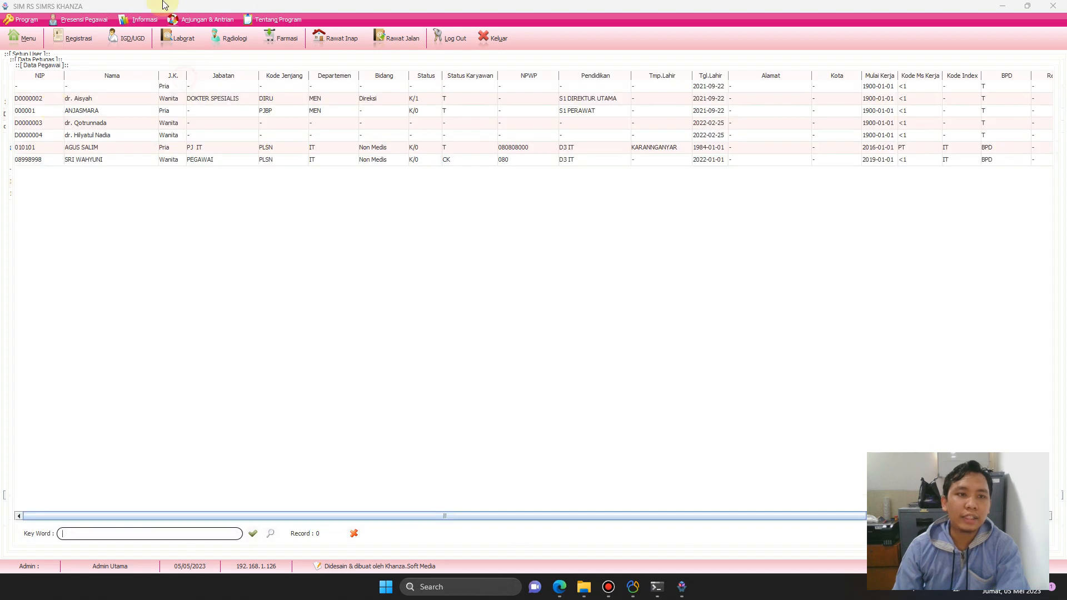
left_click(354, 536)
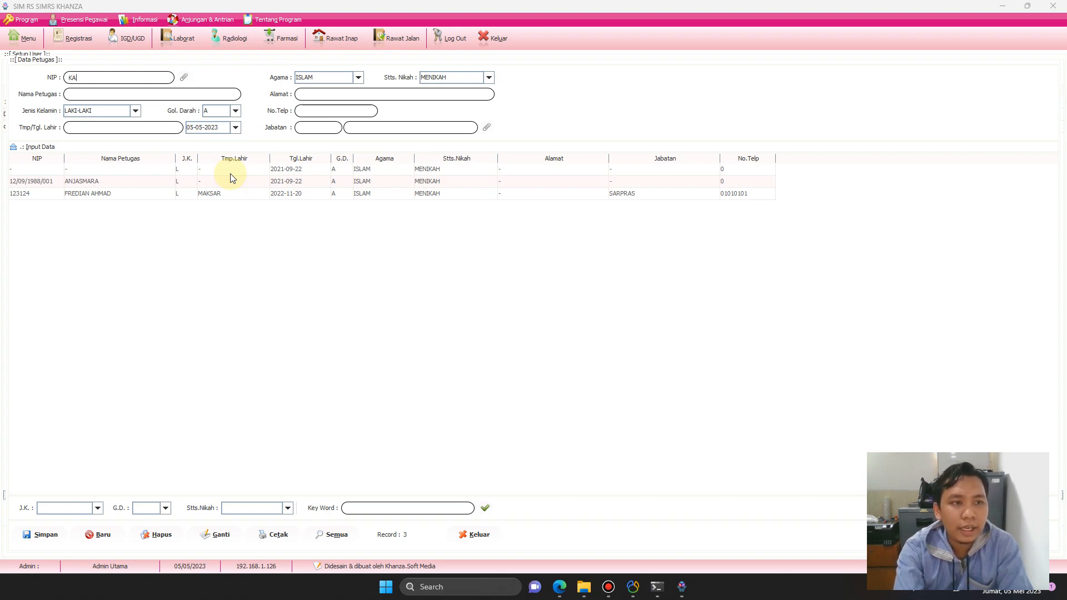
Finish the officer's NIP and enter the officer's full name.
type("0")
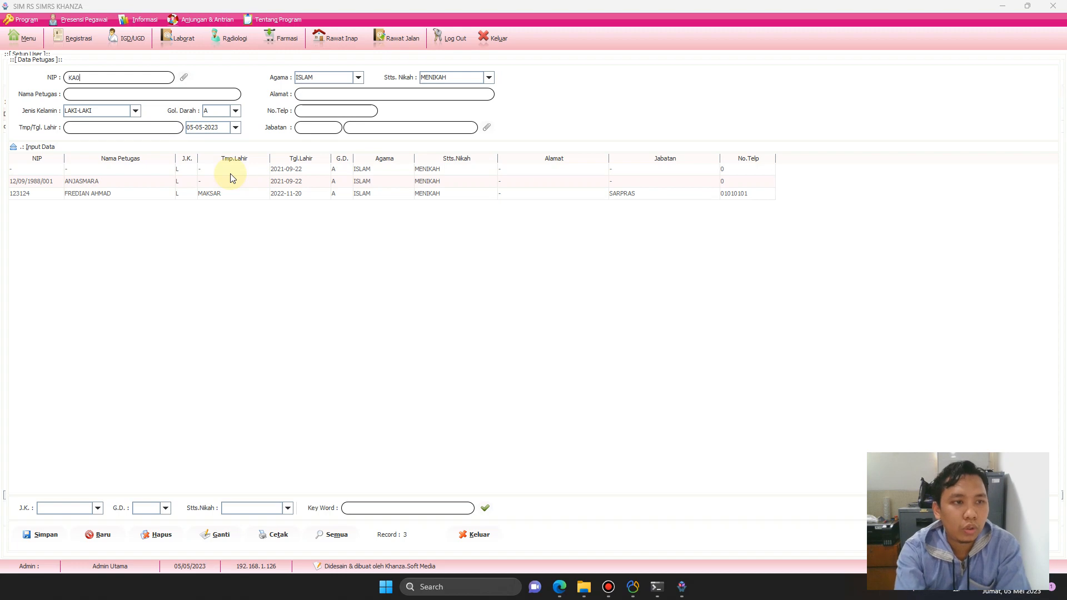
type("00")
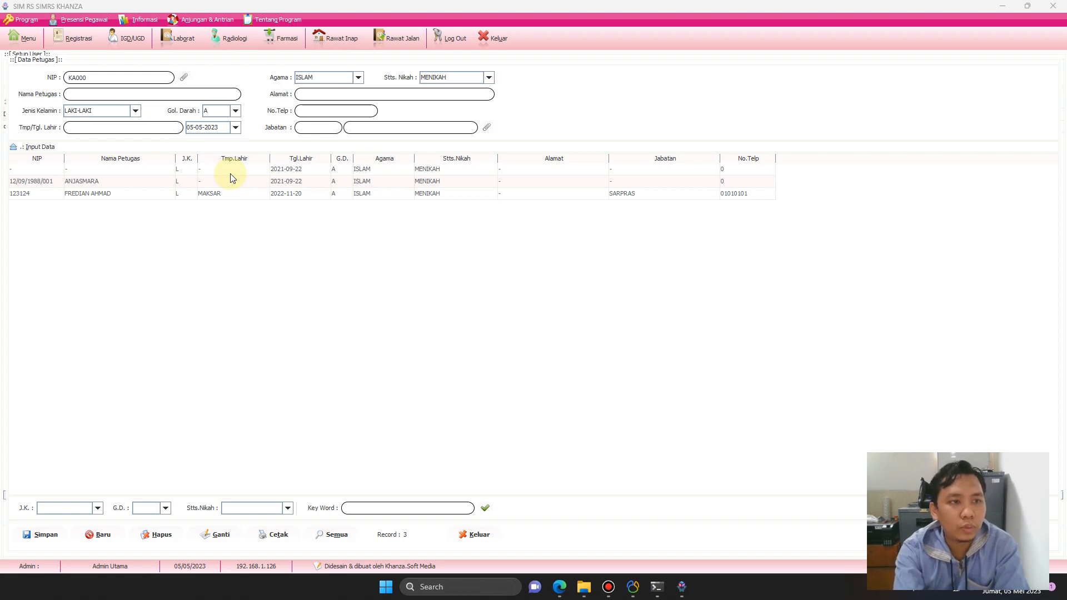
type("1")
left_click(162, 93)
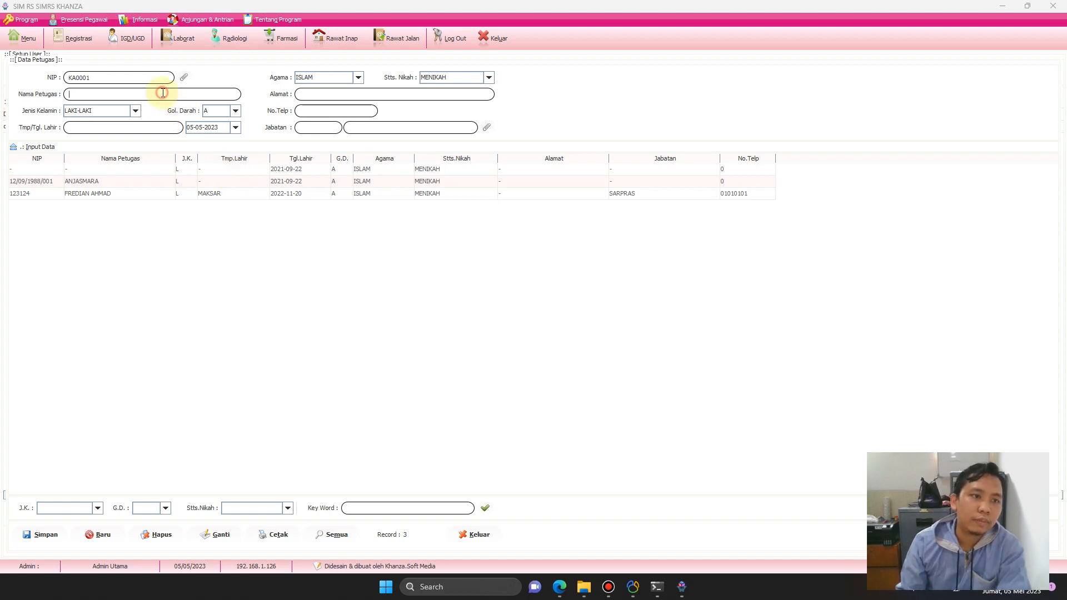
type("a")
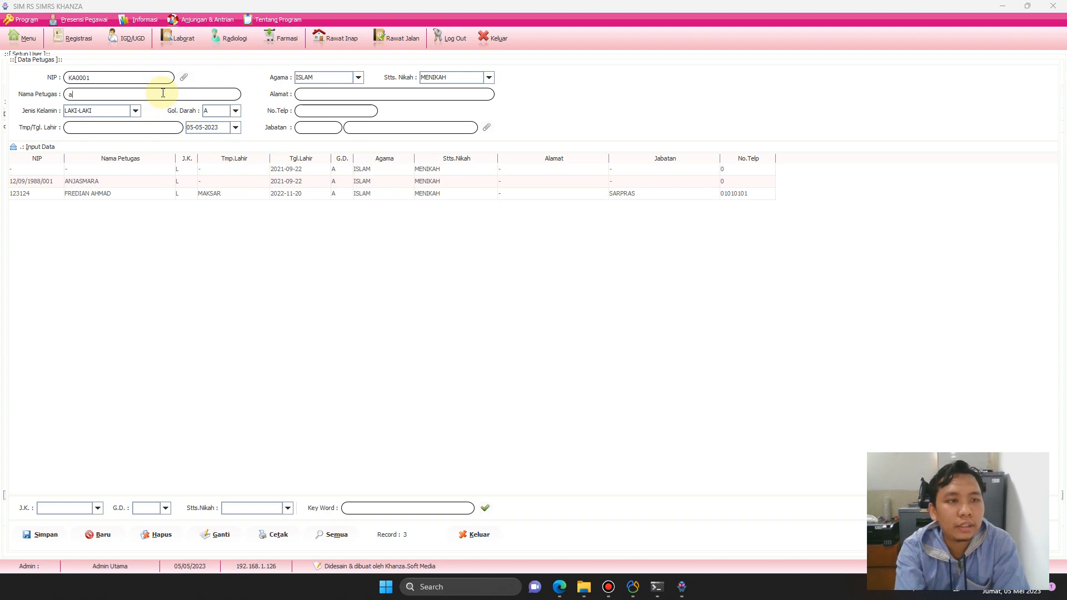
type("Ssa")
key("BackSpace")
key("BackSpace")
key("BackSpace")
key("BackSpace")
key("BackSpace")
key("BackSpace")
key("BackSpace")
key("BackSpace")
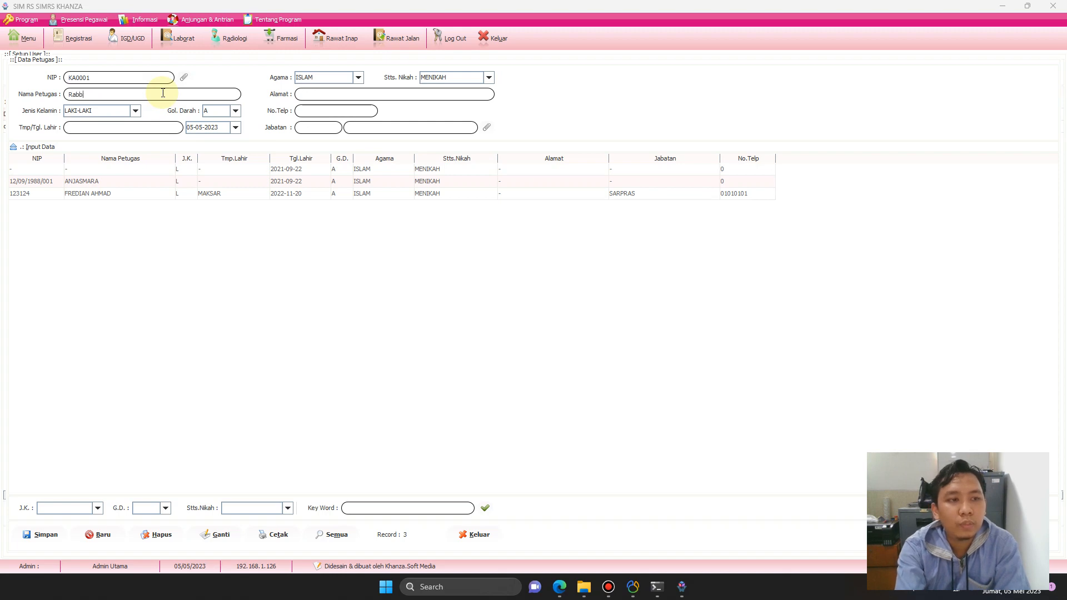
key("BackSpace")
key("BackSpace")
key("BackSpace")
key("BackSpace")
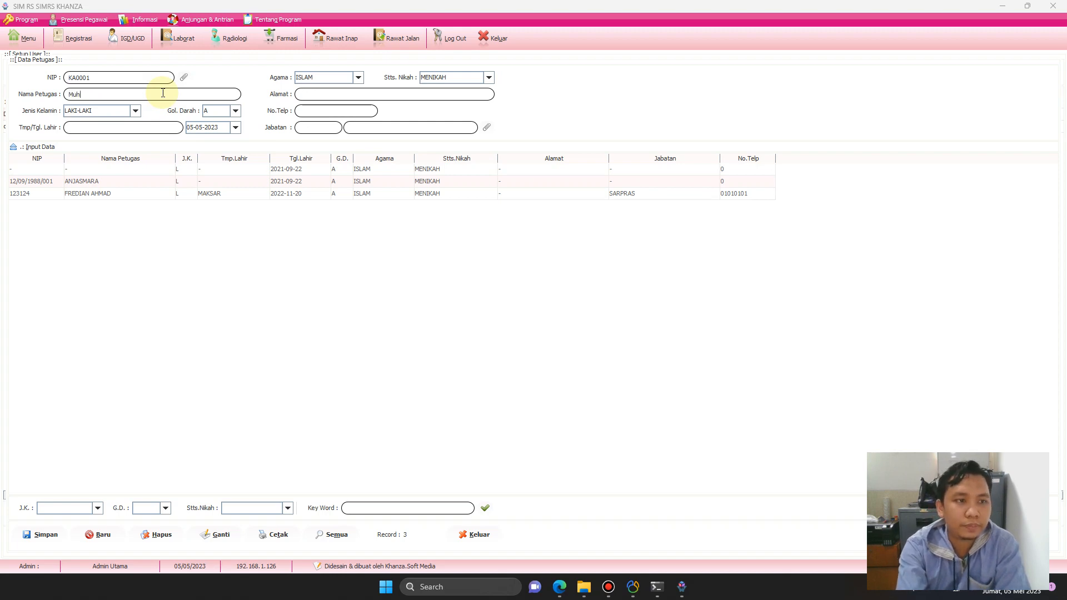
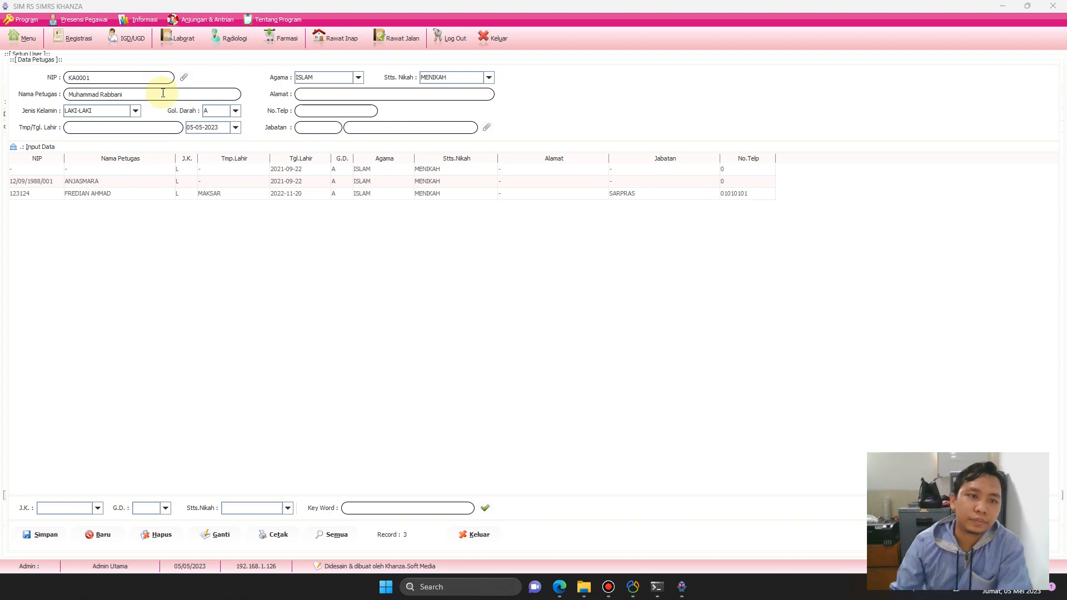
left_click(226, 111)
left_click(215, 131)
left_click(115, 126)
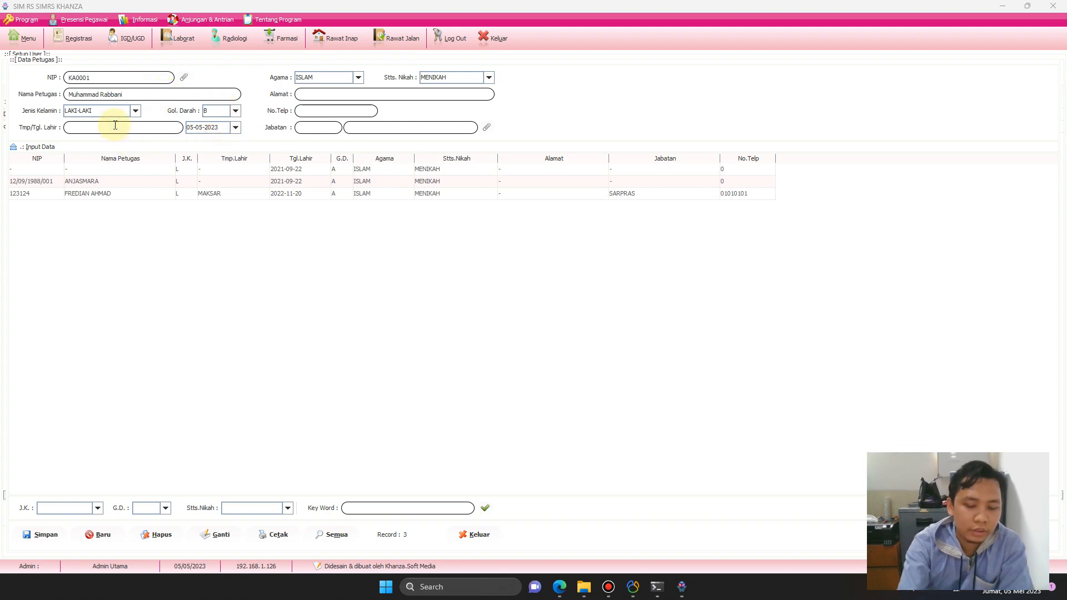
type("Jakarta")
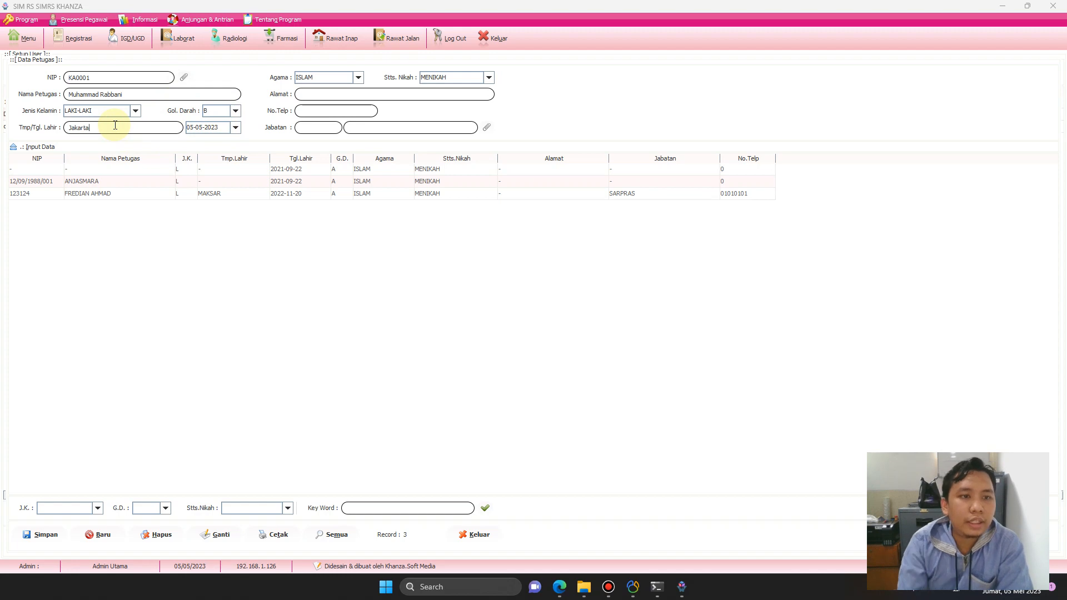
left_click(190, 127)
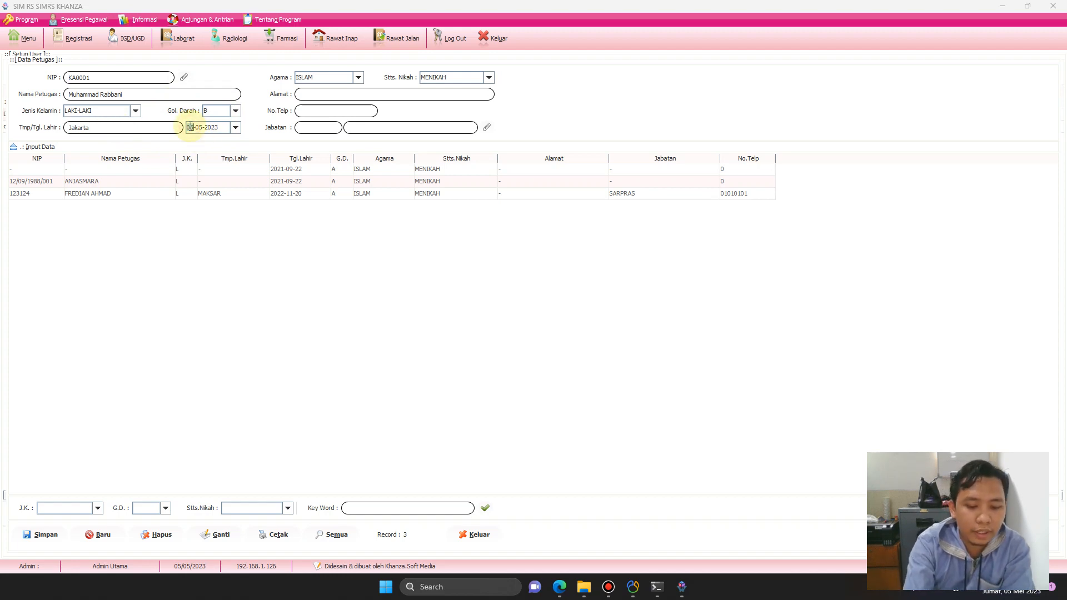
type("16-0")
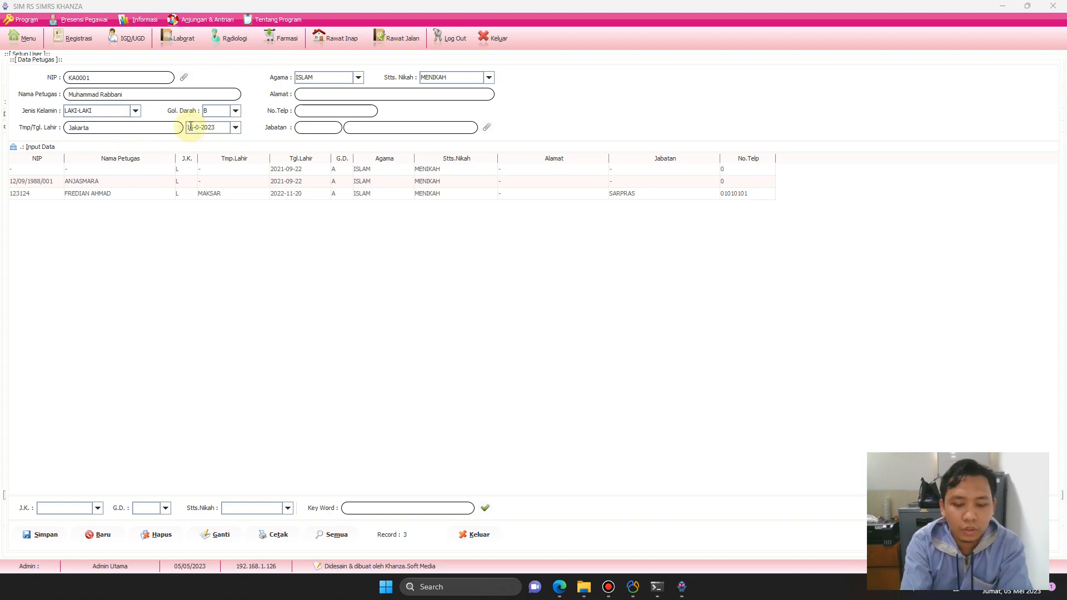
type("9-")
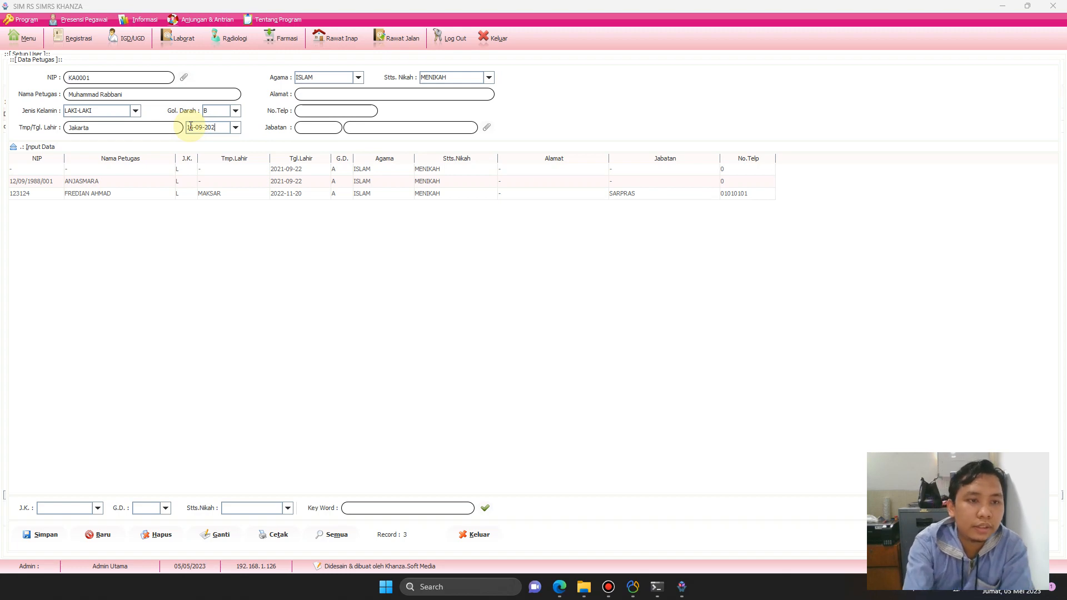
type("199")
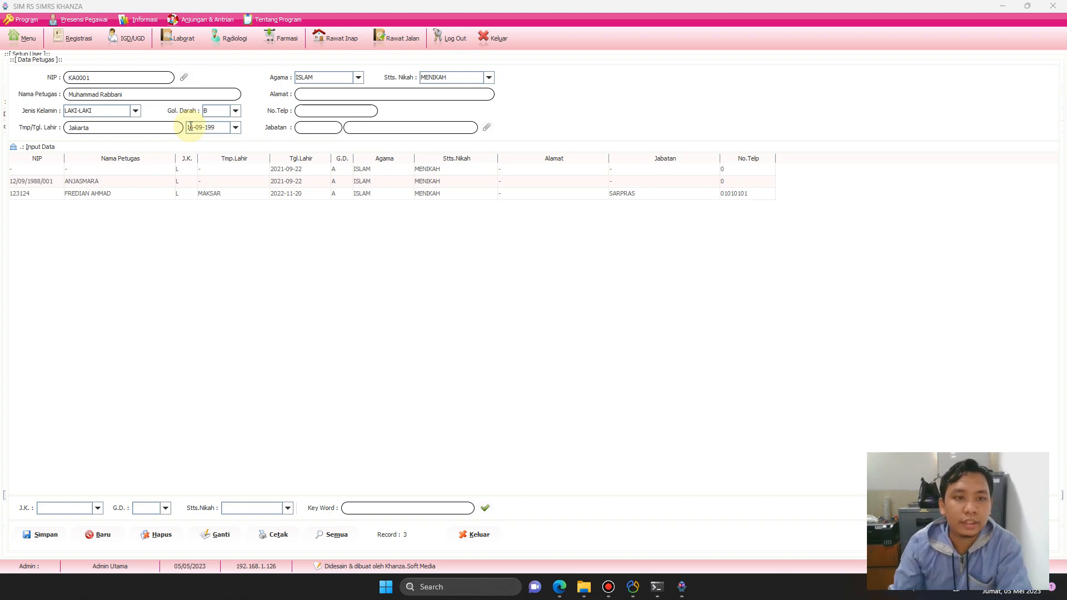
type("3")
left_click(462, 79)
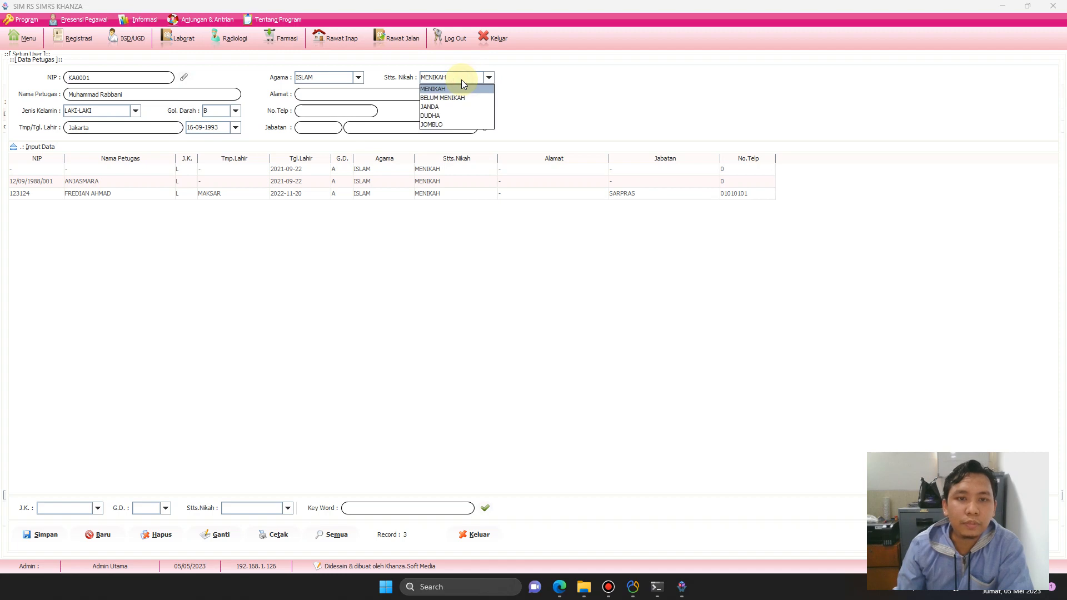
Set marital status to JOMBLO and enter the officer's home address.
left_click(445, 124)
left_click(356, 94)
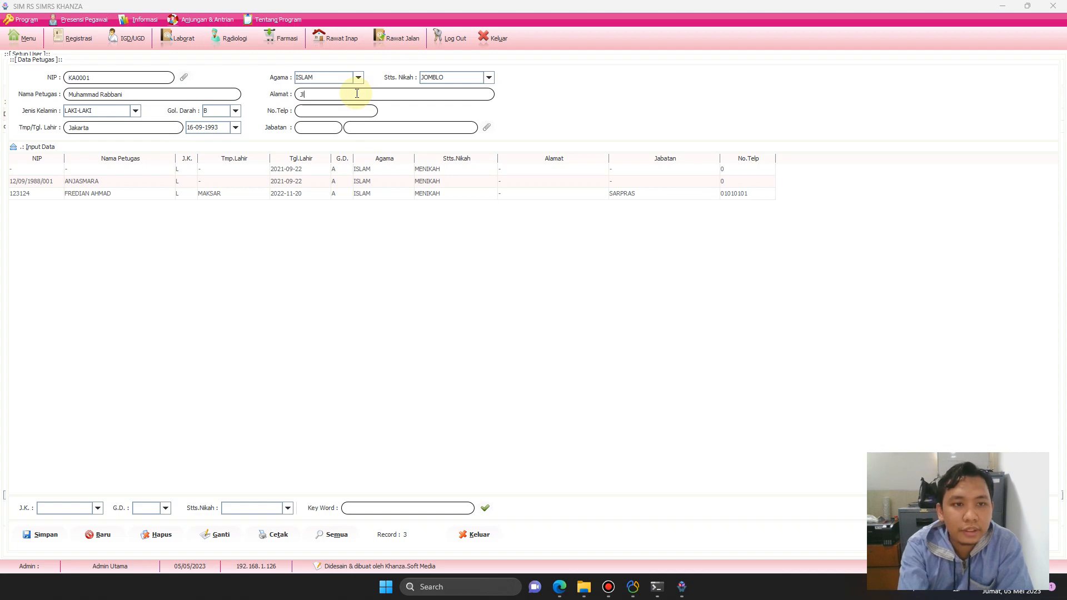
key("BackSpace")
key("BackSpace")
key("BackSpace")
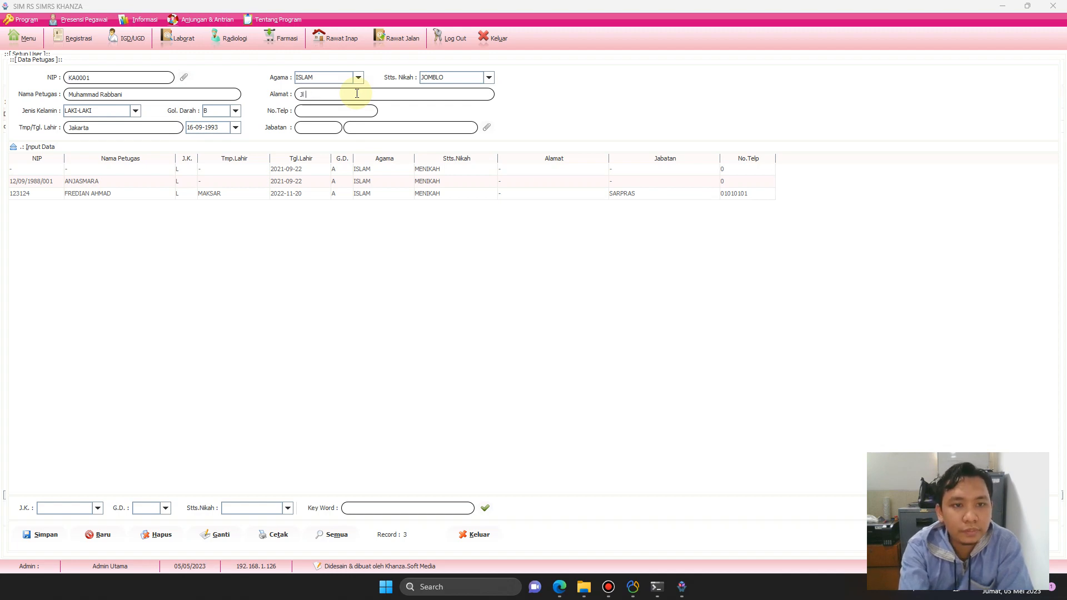
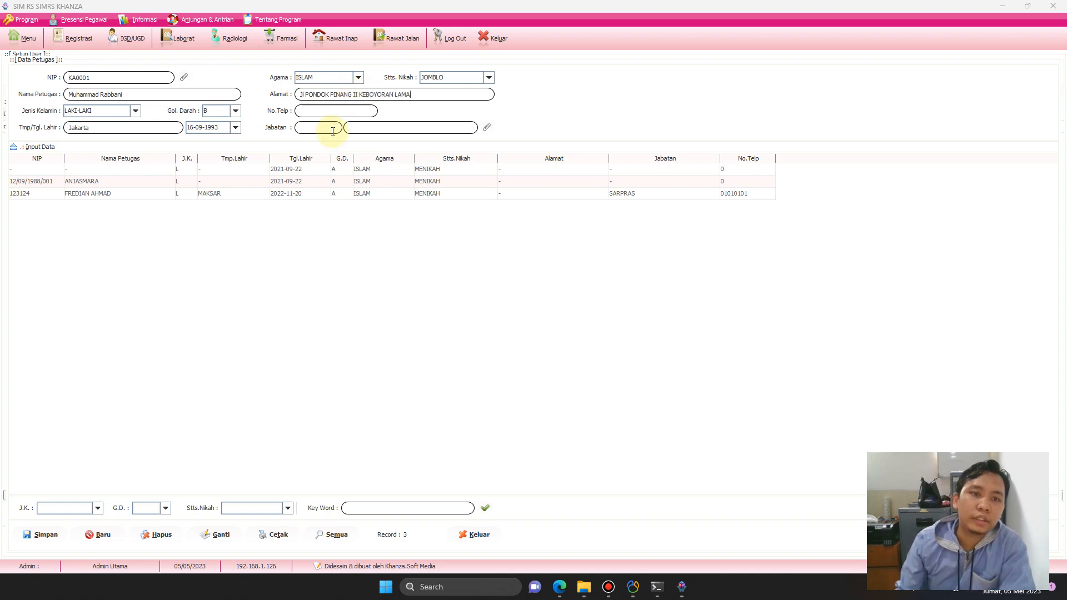
Enter the officer's phone number and bring up the Jabatan position list.
left_click(338, 113)
type("0")
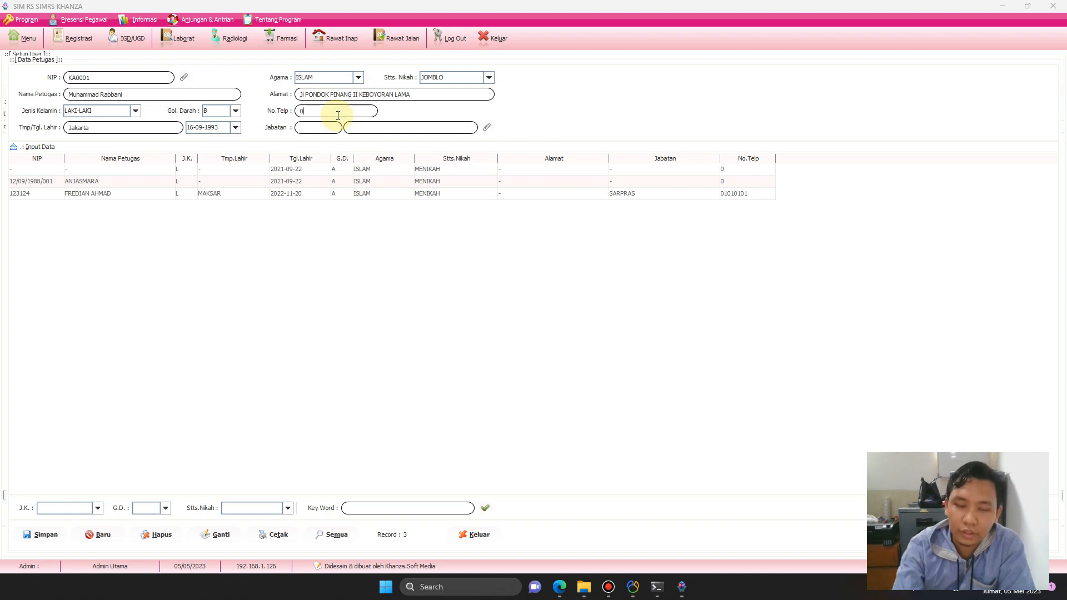
type("82222222")
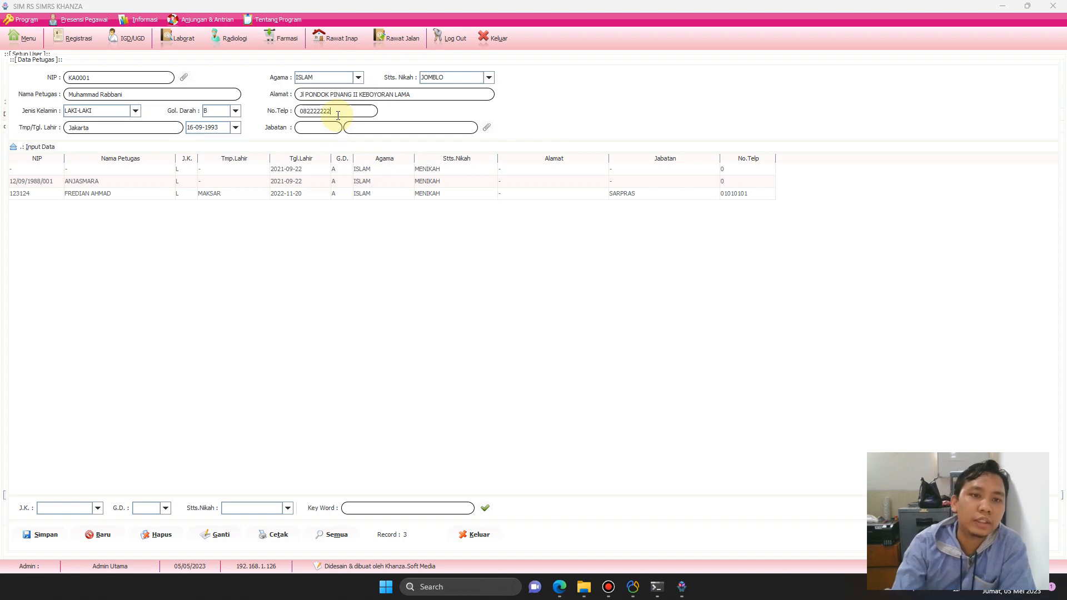
left_click(487, 127)
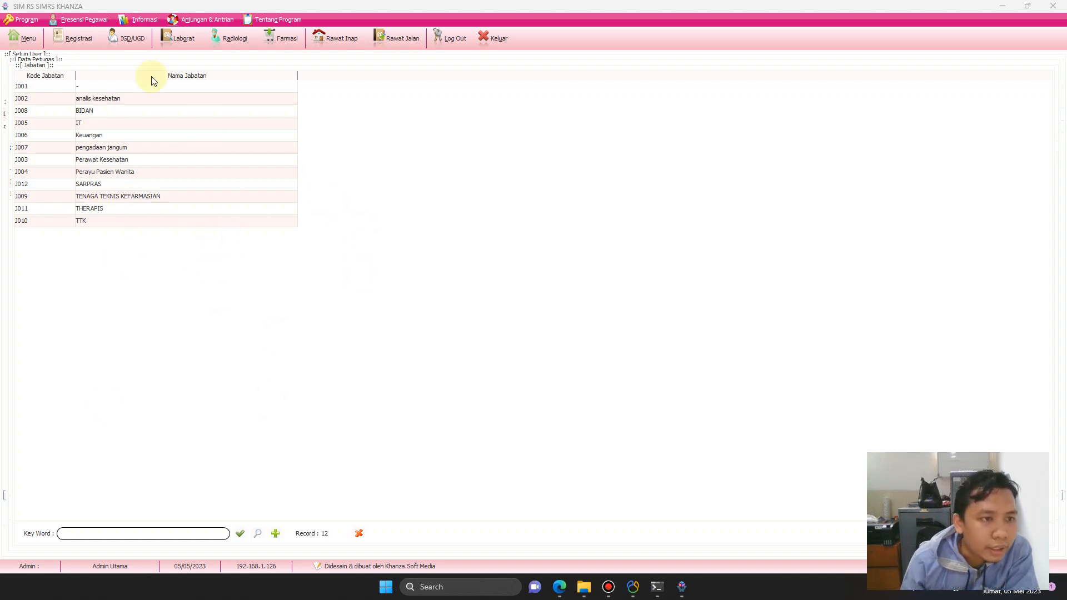
Start a new Data Jabatan entry with code J013 and go to its name.
left_click(275, 533)
left_click(248, 91)
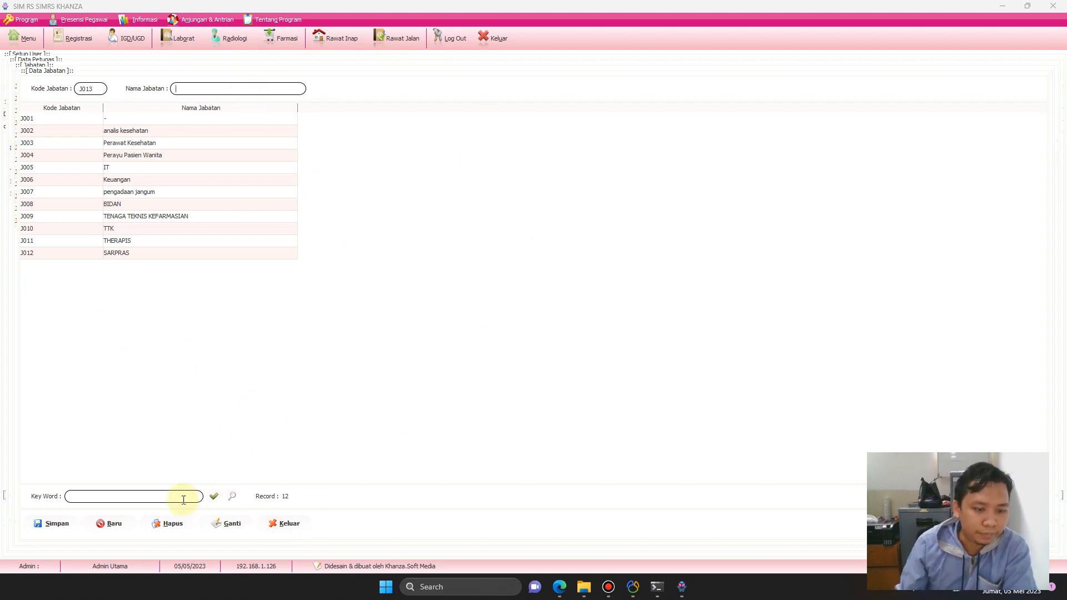
Name position J013 'Pendaftaran', save it, and close the Data Jabatan form.
left_click(95, 90)
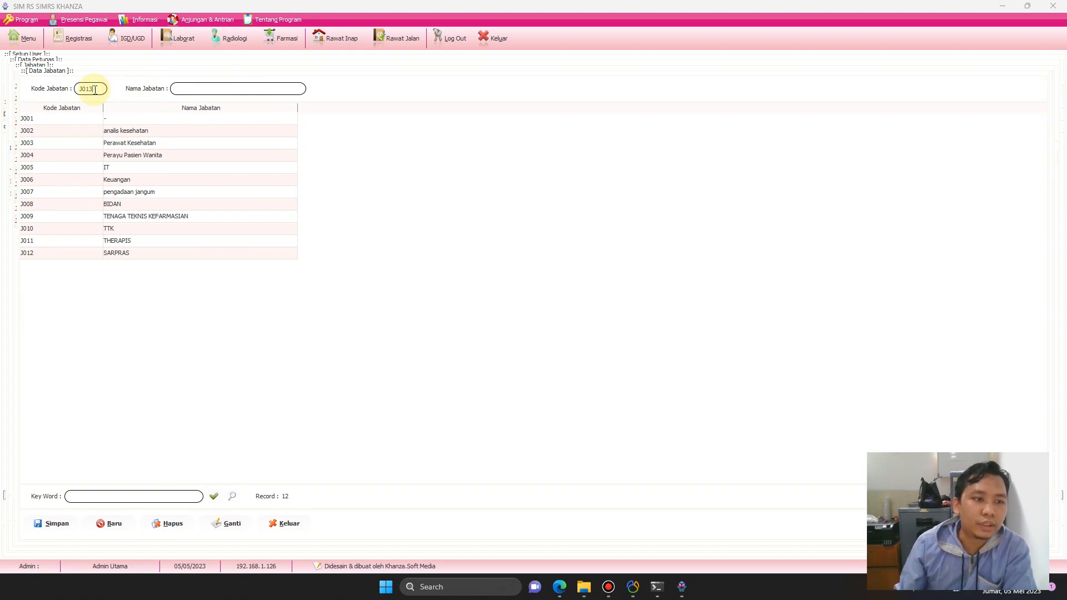
left_click(210, 90)
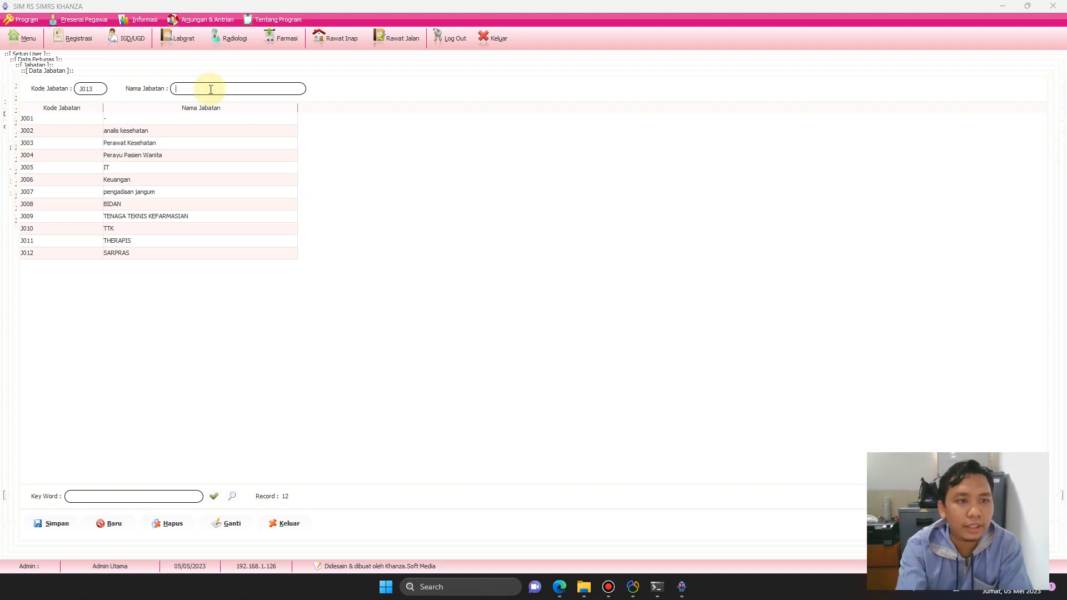
type("Kasir")
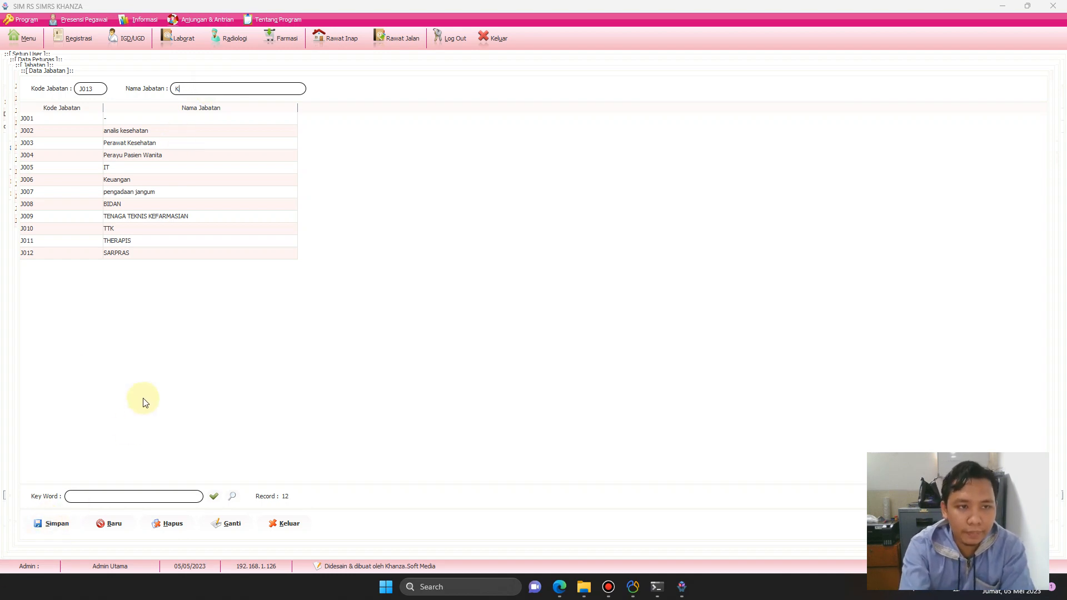
key("BackSpace")
type("Pendafta")
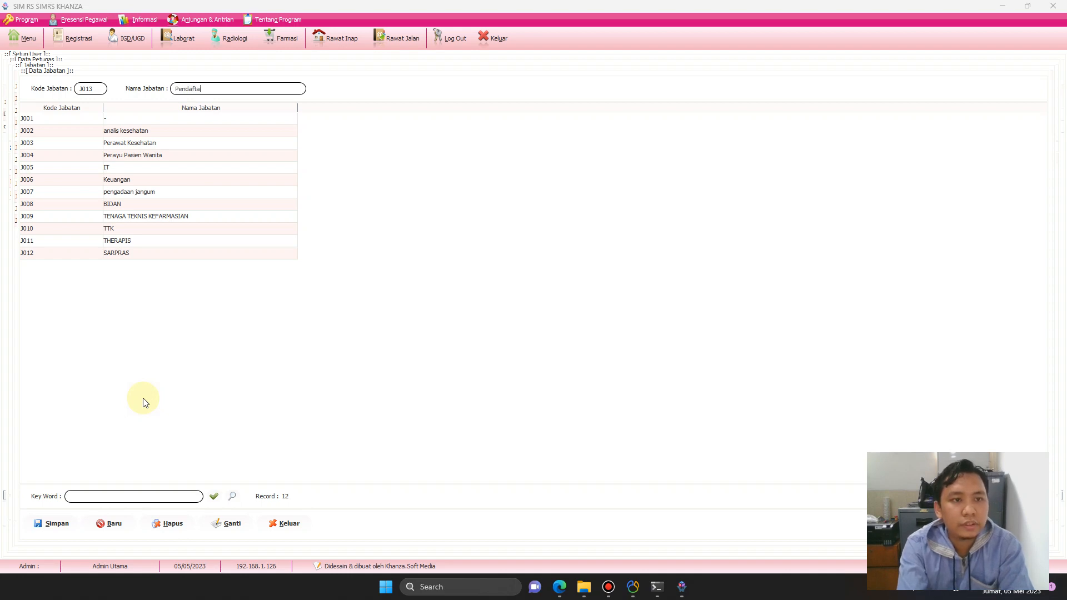
type("ran")
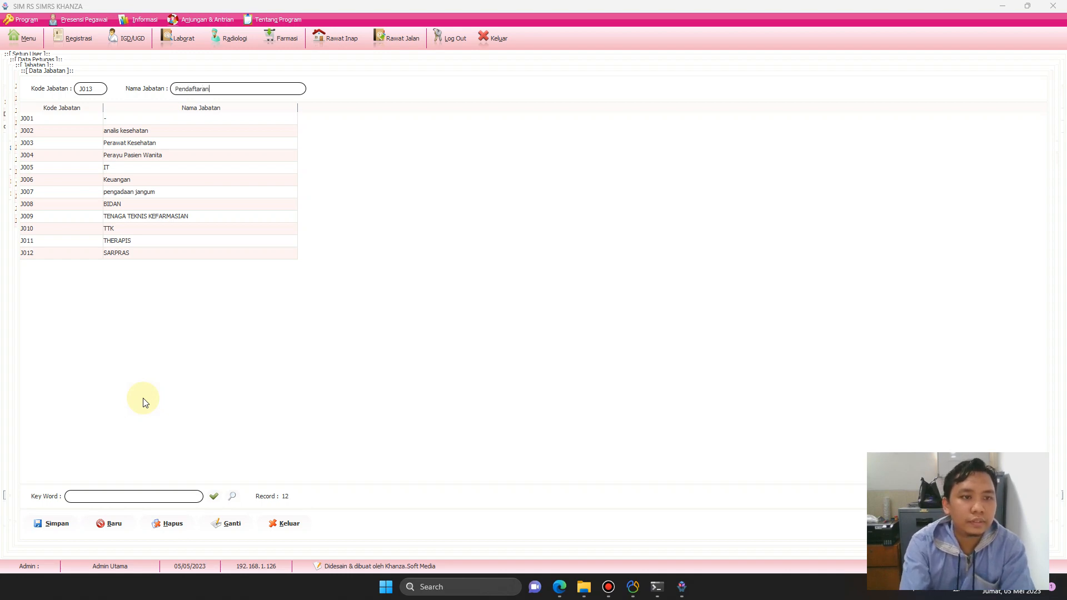
left_click(57, 524)
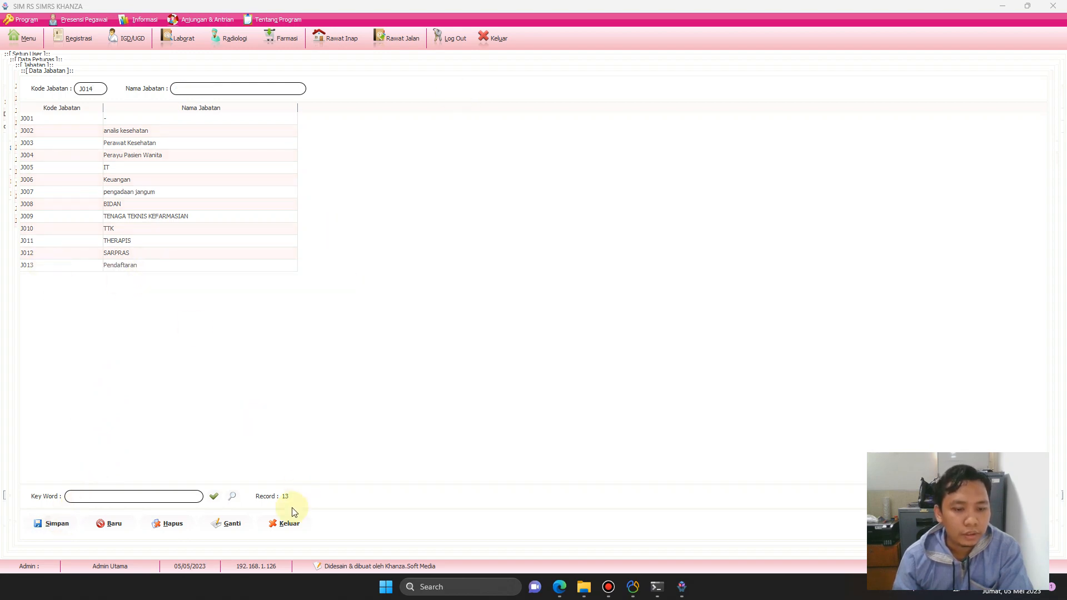
left_click(284, 523)
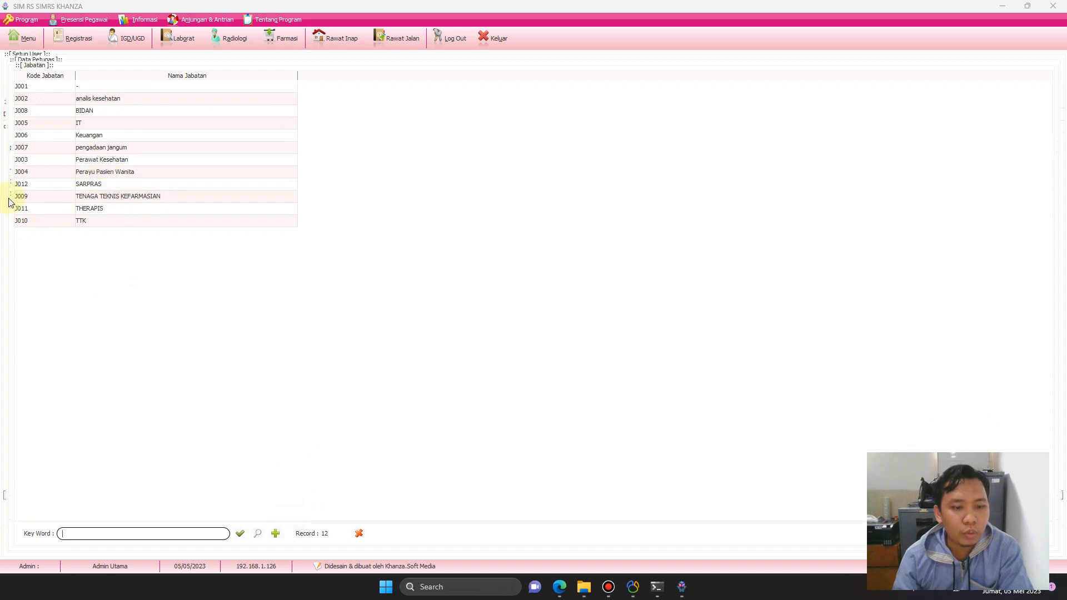
Assign position J013 Pendaftaran to the new staff member from the refreshed position list.
left_click(258, 534)
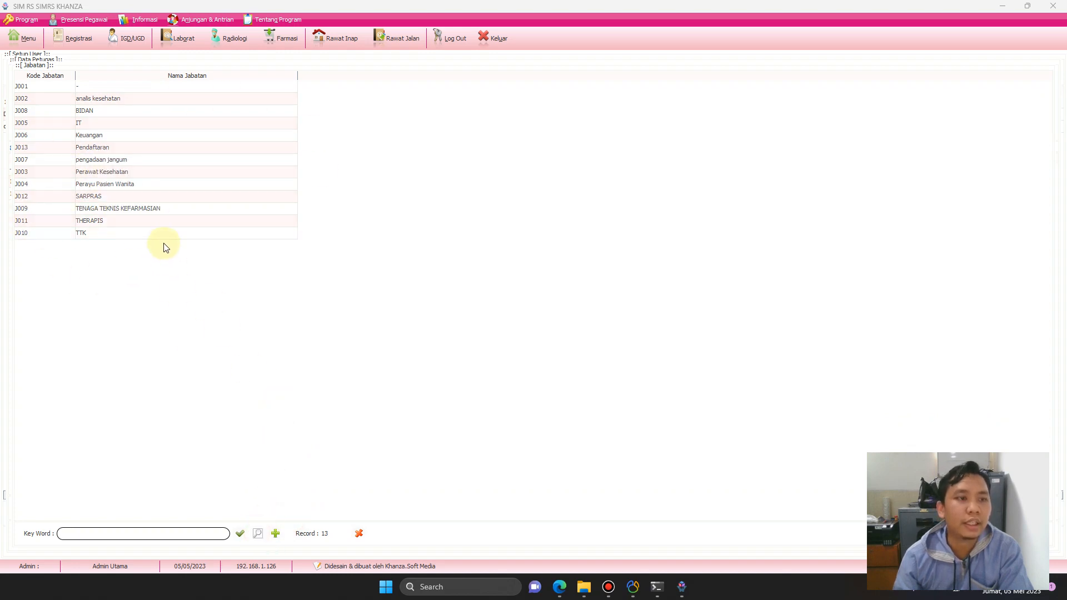
left_click(106, 149)
double_click(106, 149)
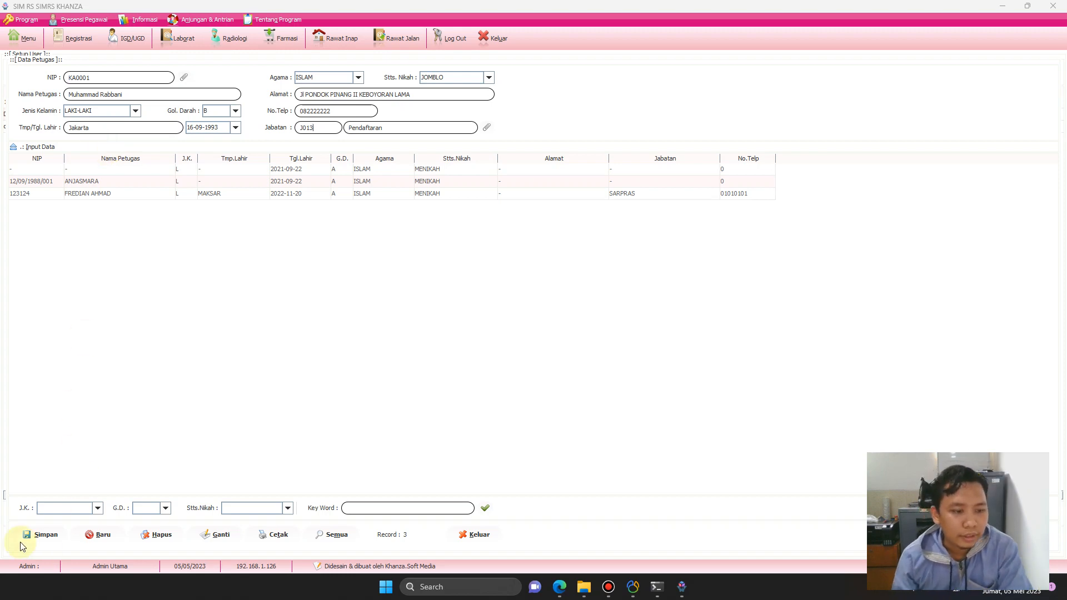
Save the new officer's record and pick that officer from the refreshed staff list in Setup User.
left_click(44, 537)
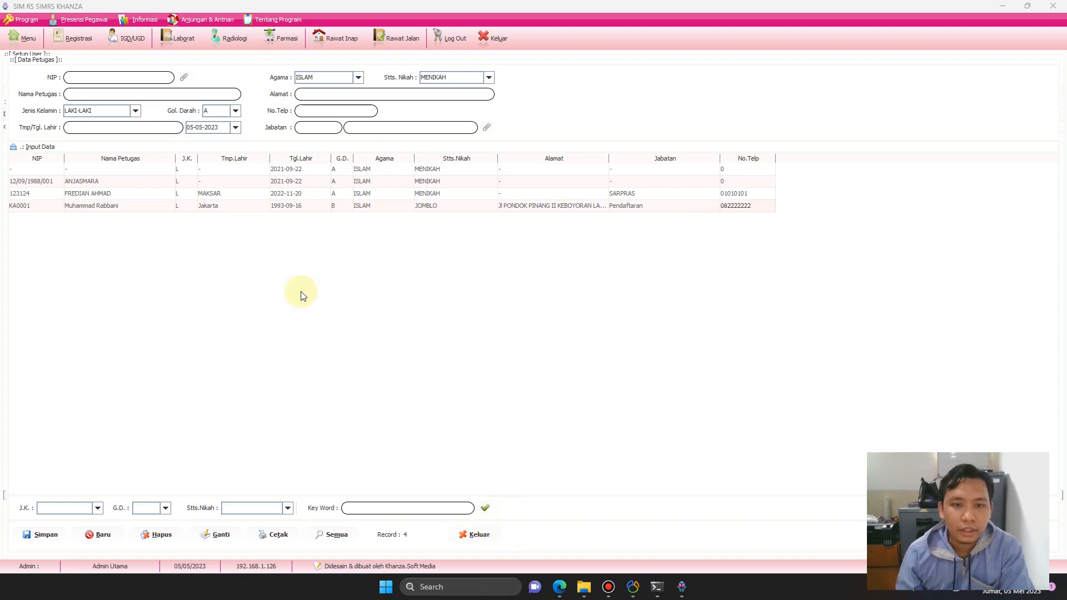
left_click(479, 536)
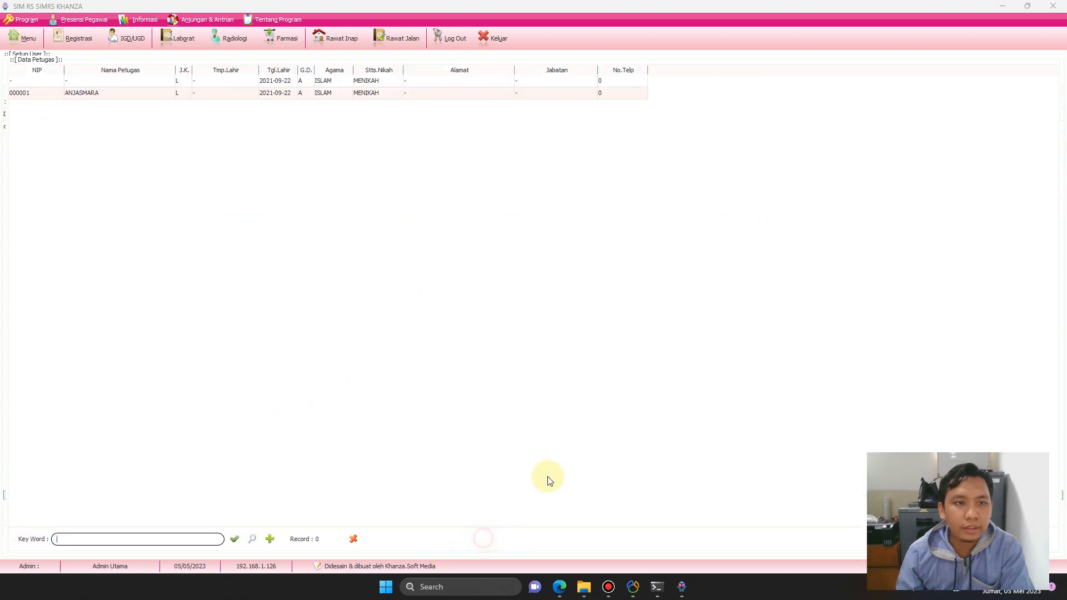
left_click(253, 539)
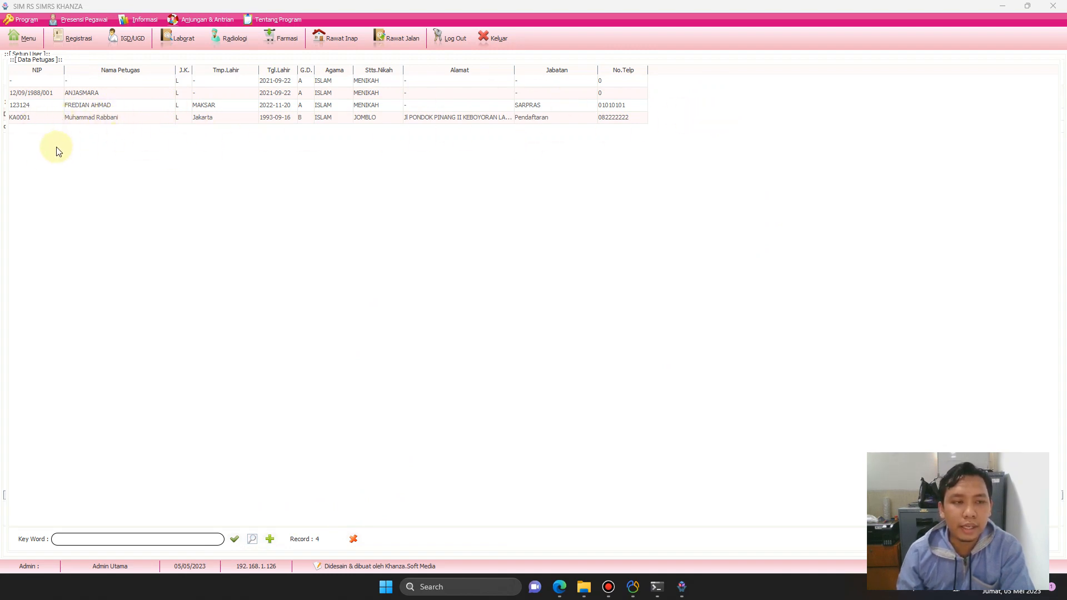
left_click(99, 118)
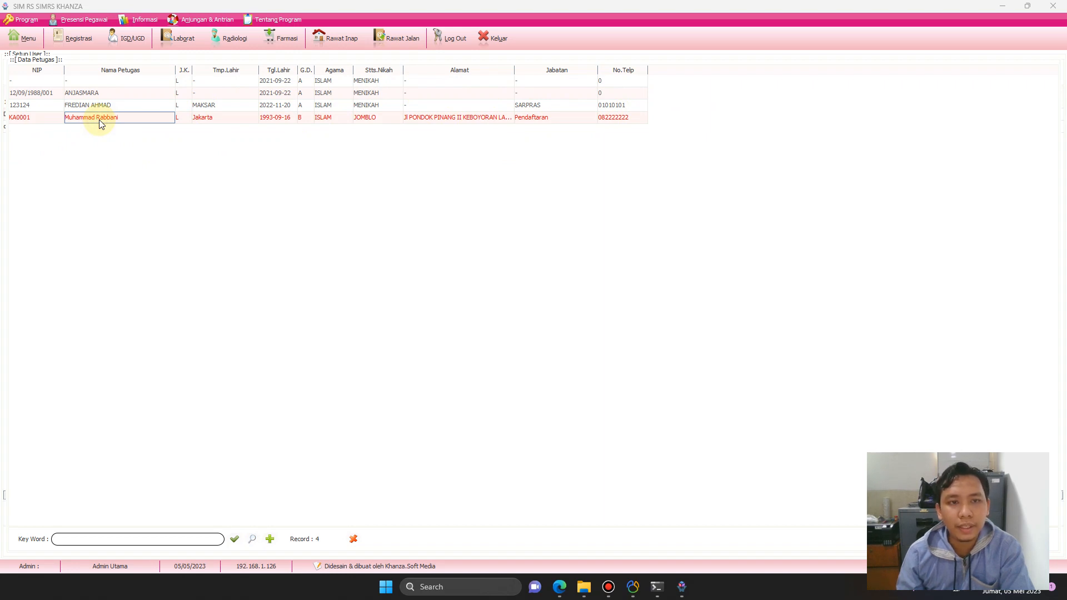
double_click(101, 124)
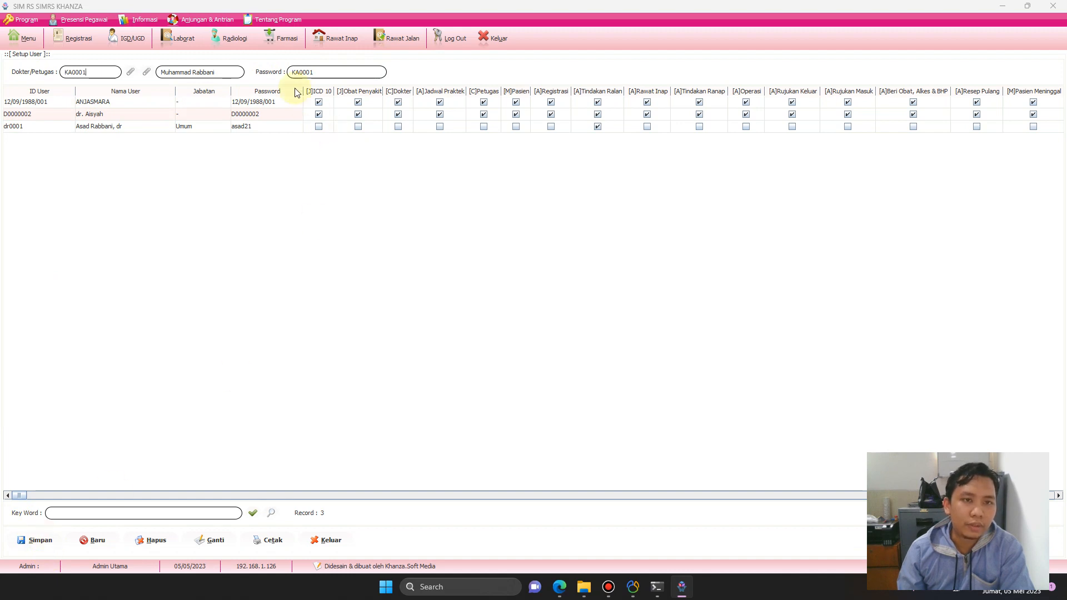
Save the officer as a new Pendaftaran user, then reload their row and enter a new password.
left_click(326, 73)
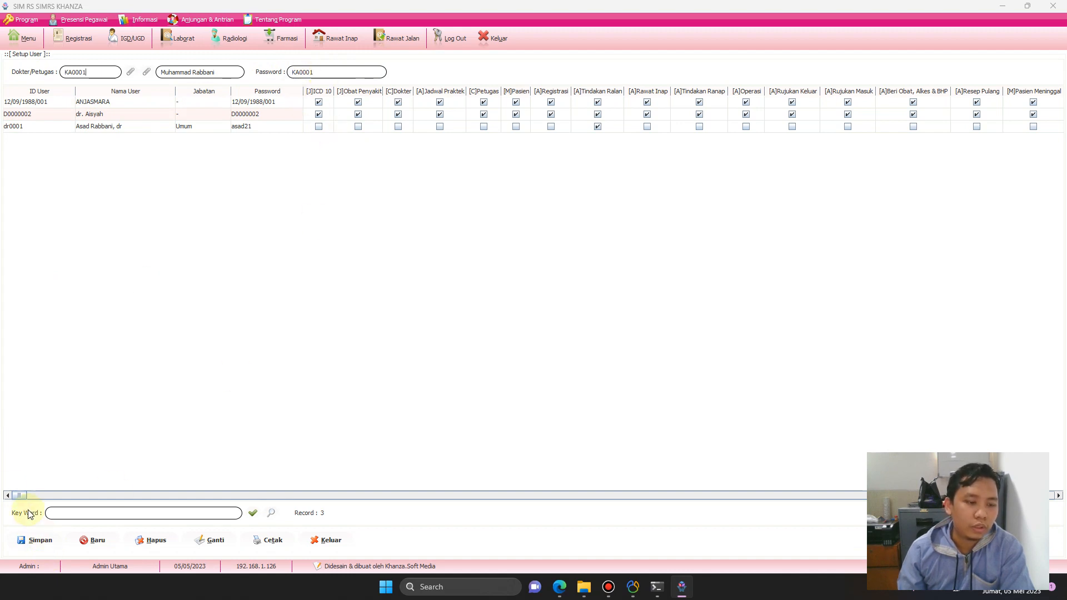
left_click(40, 542)
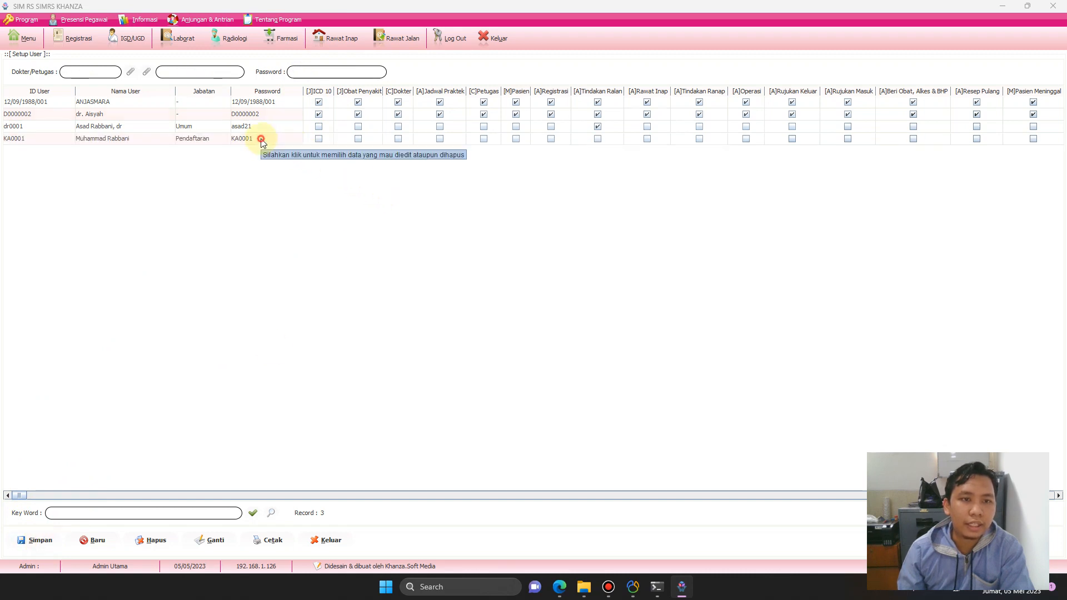
left_click(262, 140)
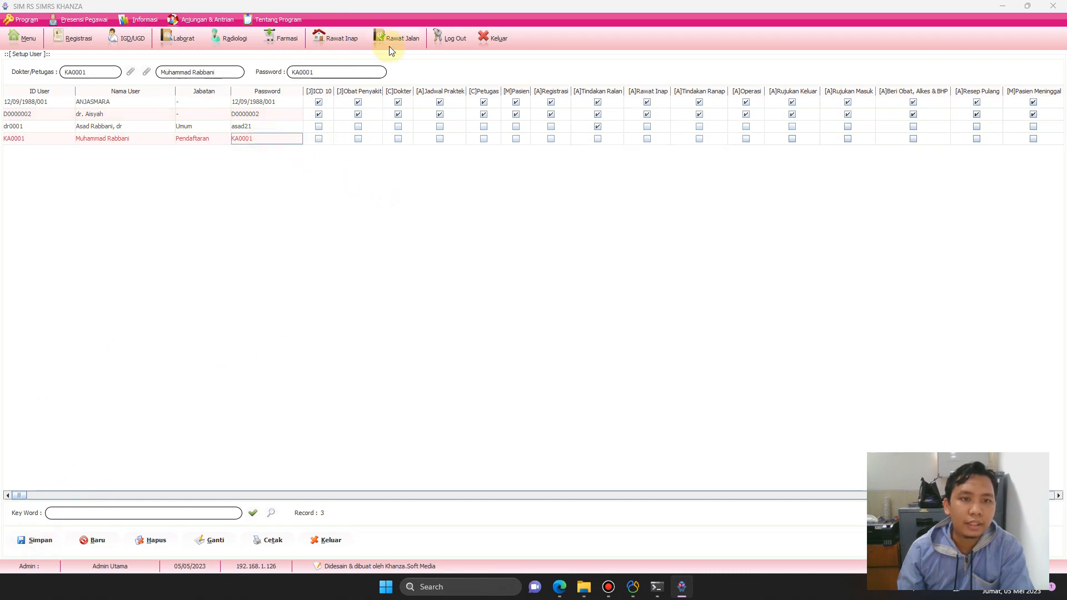
left_click(356, 72)
key("BackSpace")
key("BackSpace")
key("BackSpace")
key("BackSpace")
key("BackSpace")
key("BackSpace")
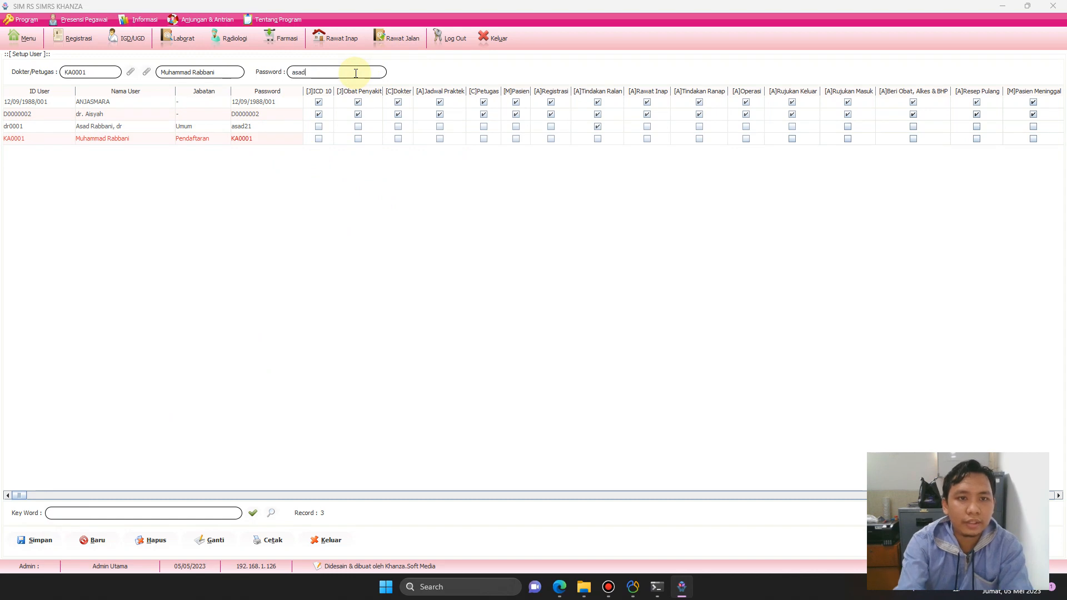
Apply the new password, reload the user's row, and save the original password back.
left_click(212, 544)
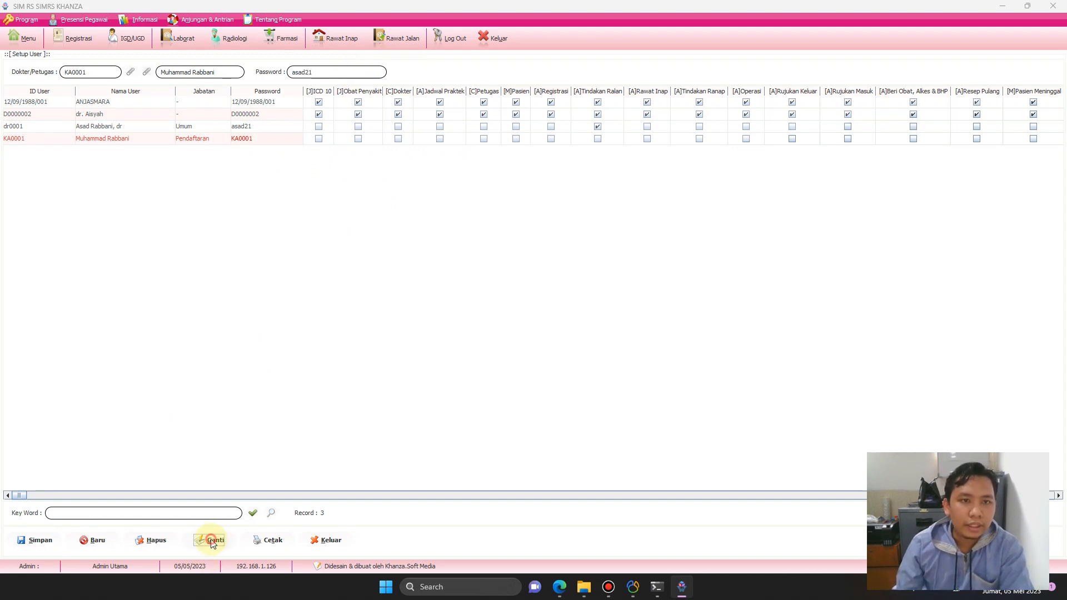
left_click(271, 513)
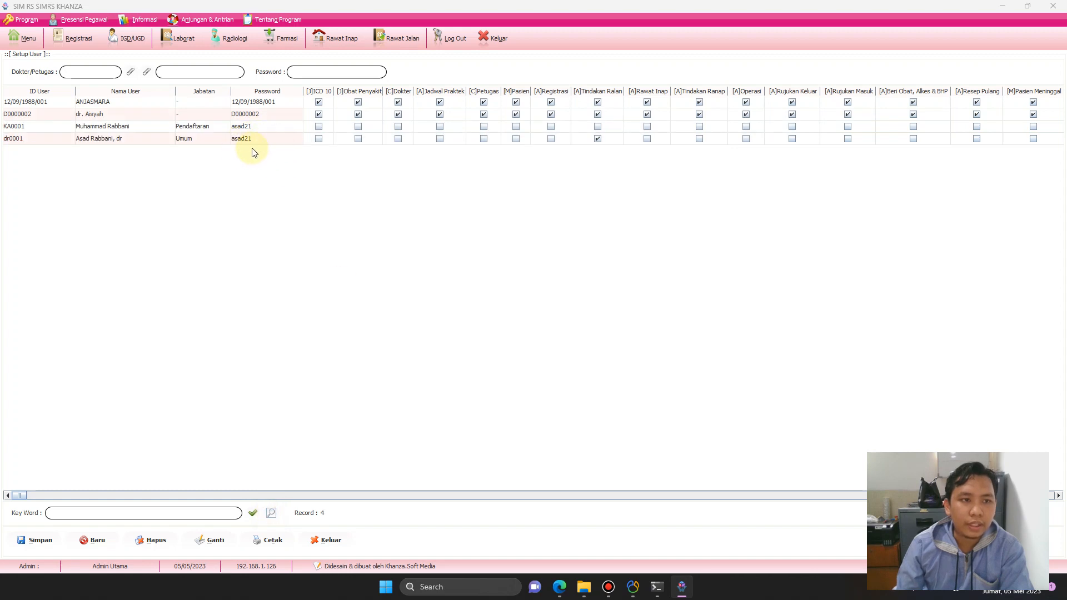
left_click(255, 128)
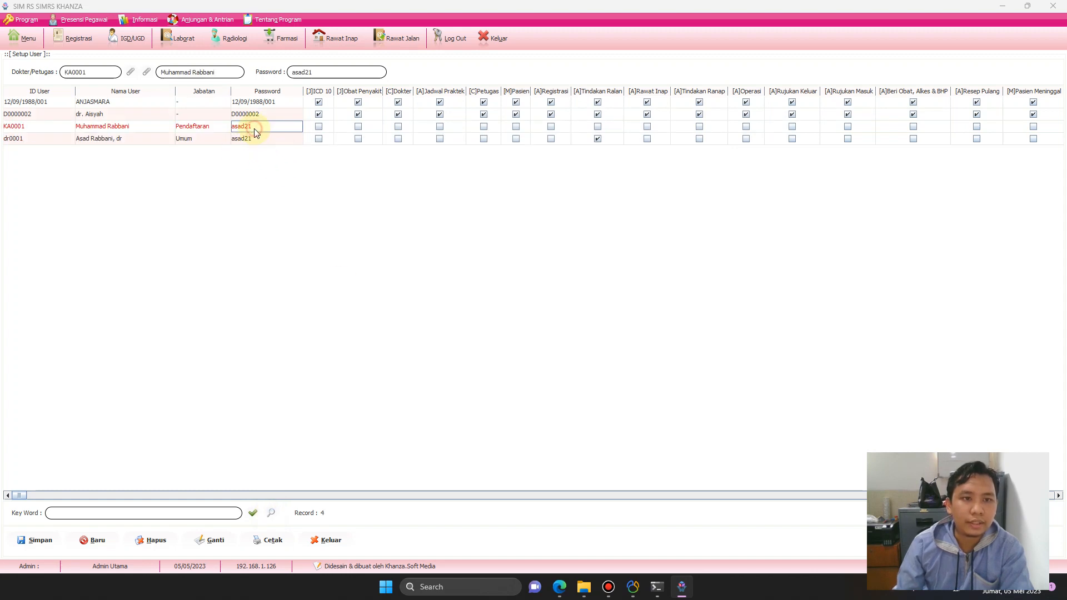
left_click(349, 70)
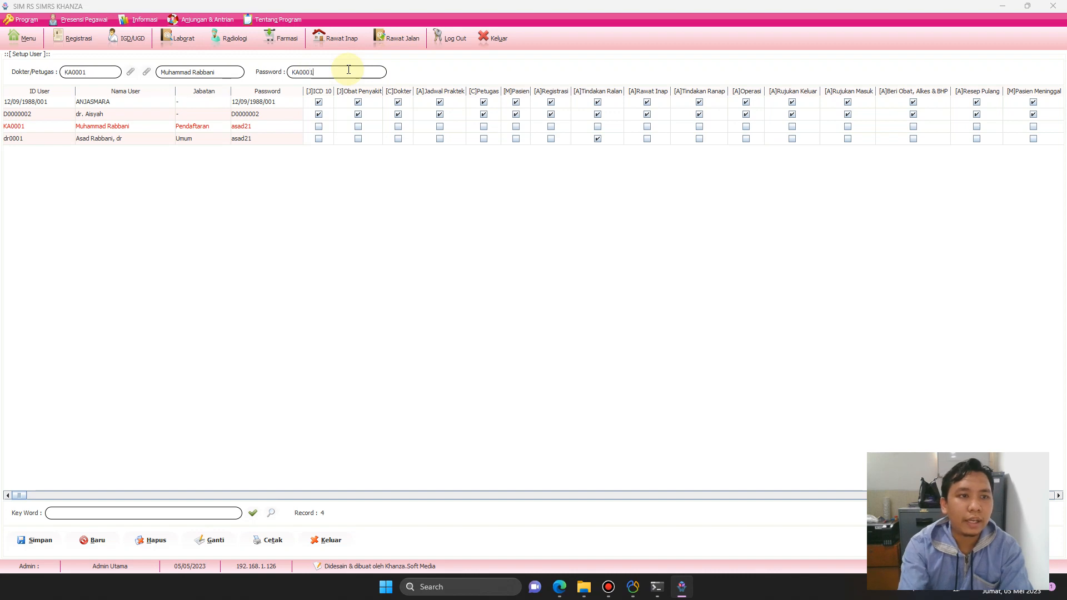
left_click(216, 542)
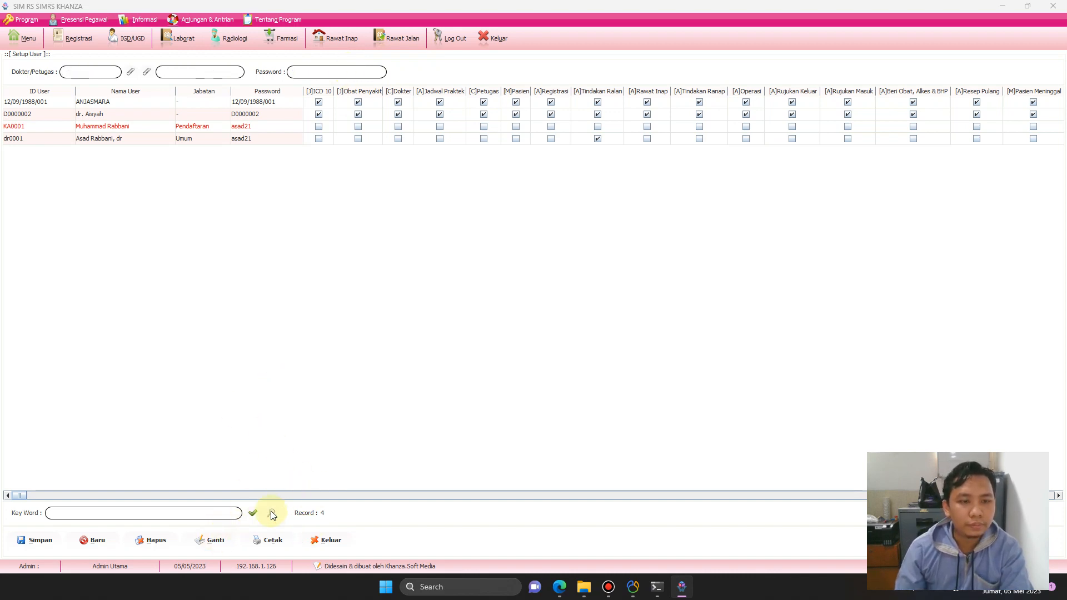
left_click(260, 129)
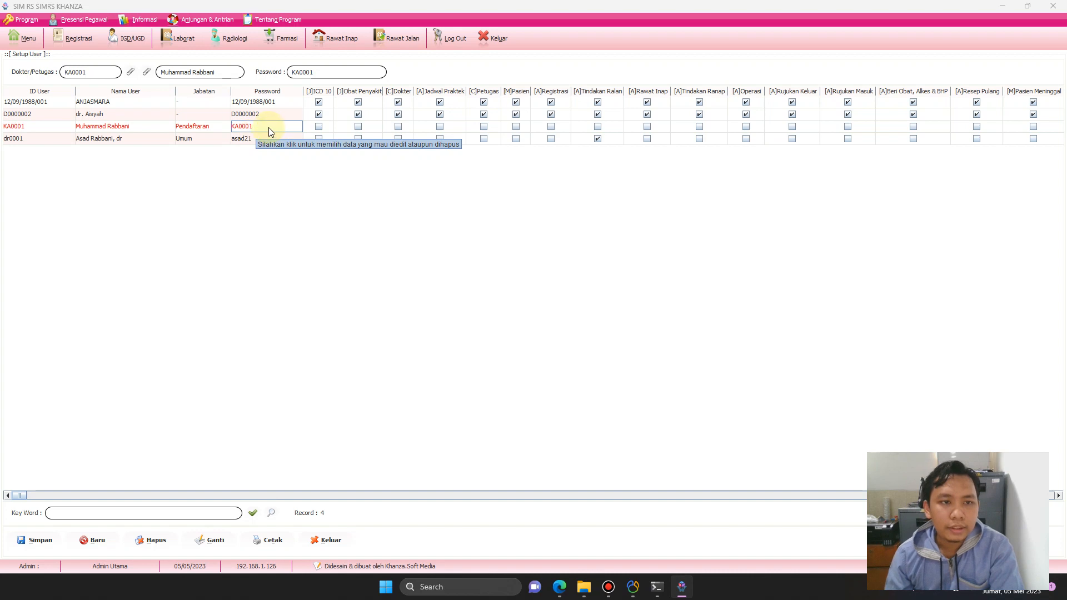
Use Set Personal on the new user's row to open Update Hak Akses User.
right_click(254, 129)
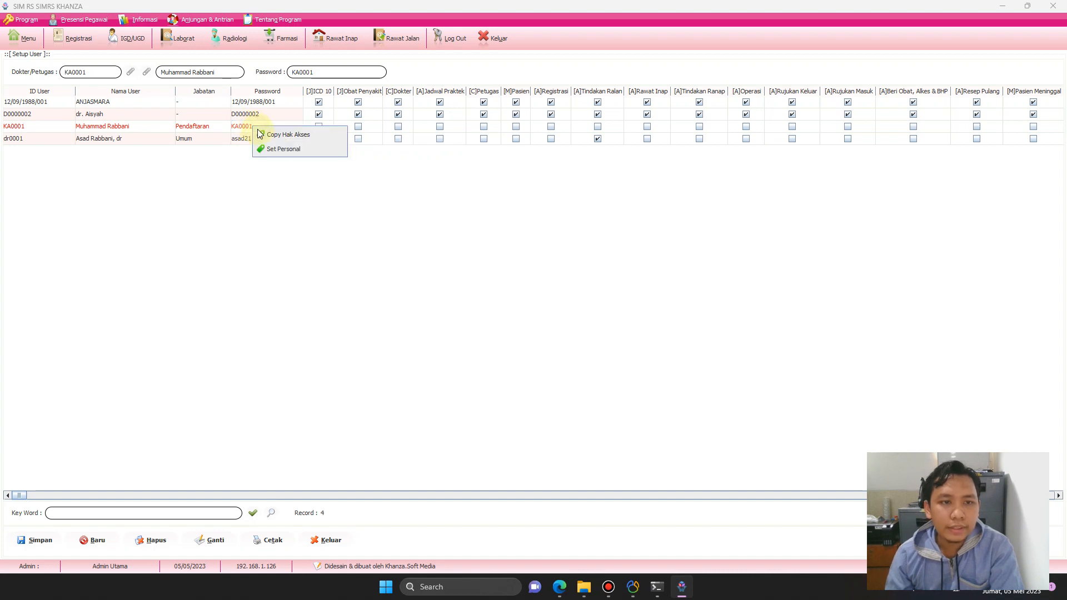
left_click(283, 149)
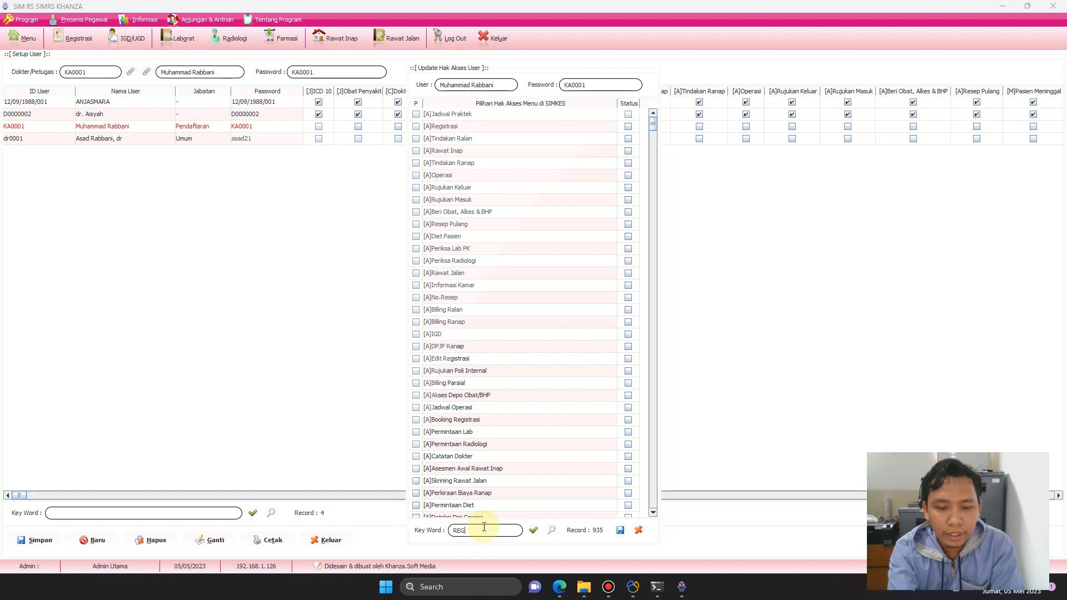
Filter by REGI and tick P and Status for [A]Registrasi, [A]Edit Registrasi and [A]Booking Registrasi.
key("Return")
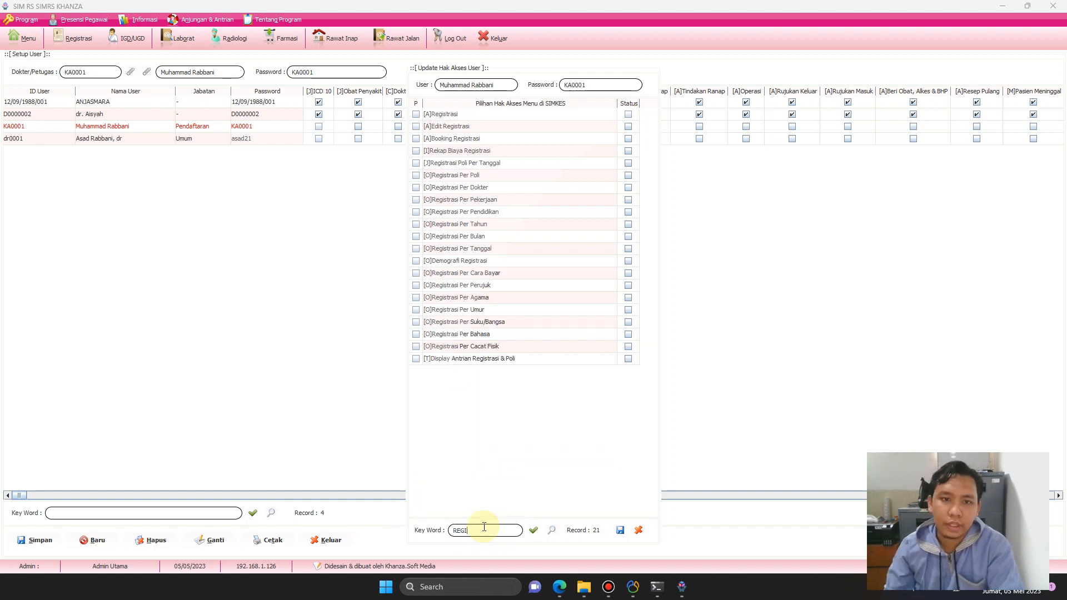
left_click(629, 115)
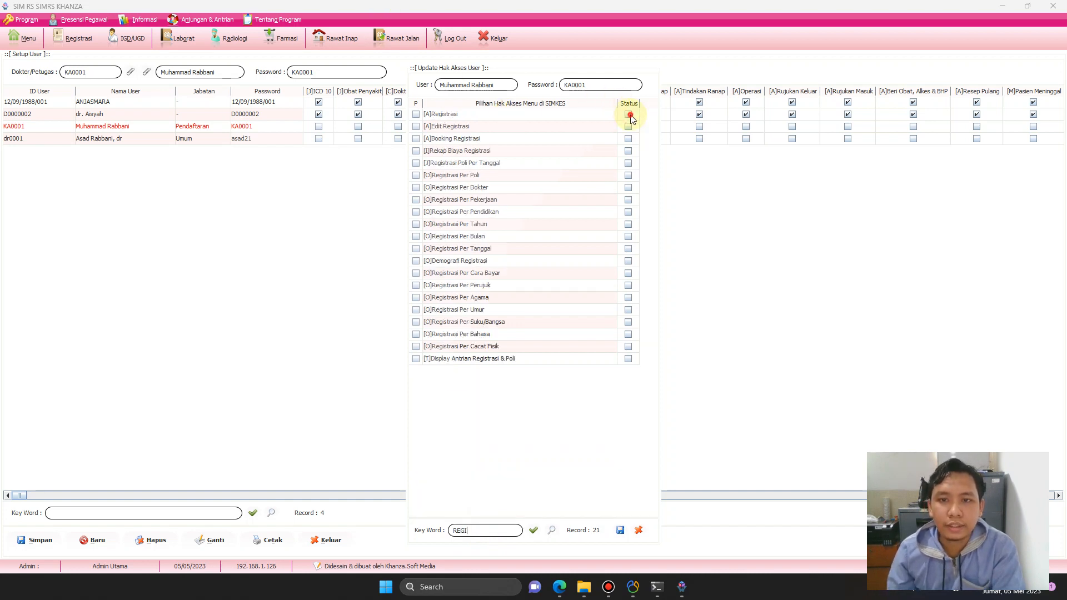
left_click(416, 114)
left_click(416, 126)
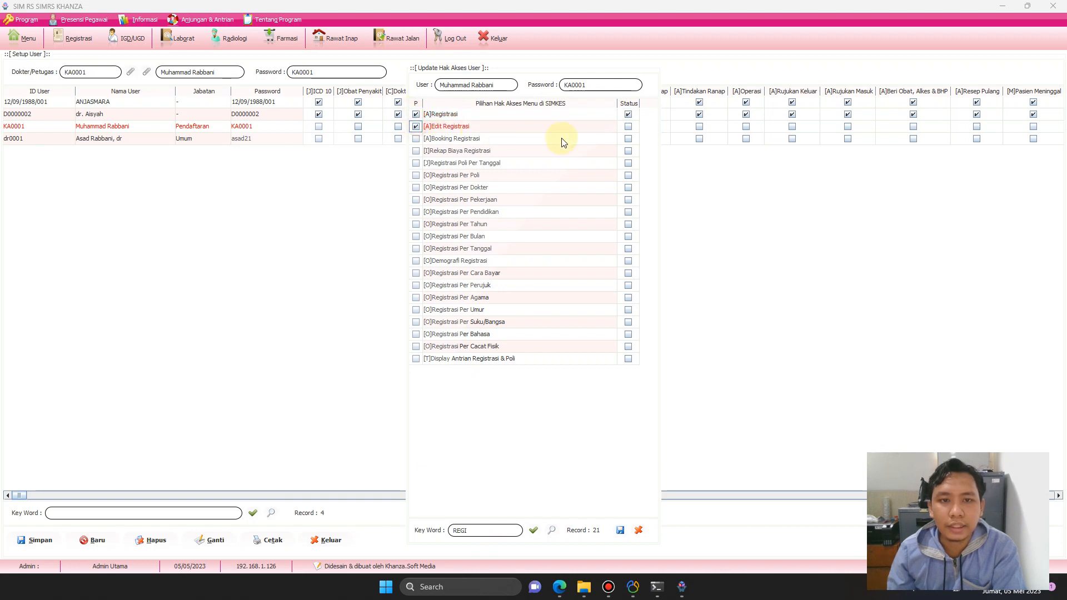
left_click(628, 126)
left_click(628, 139)
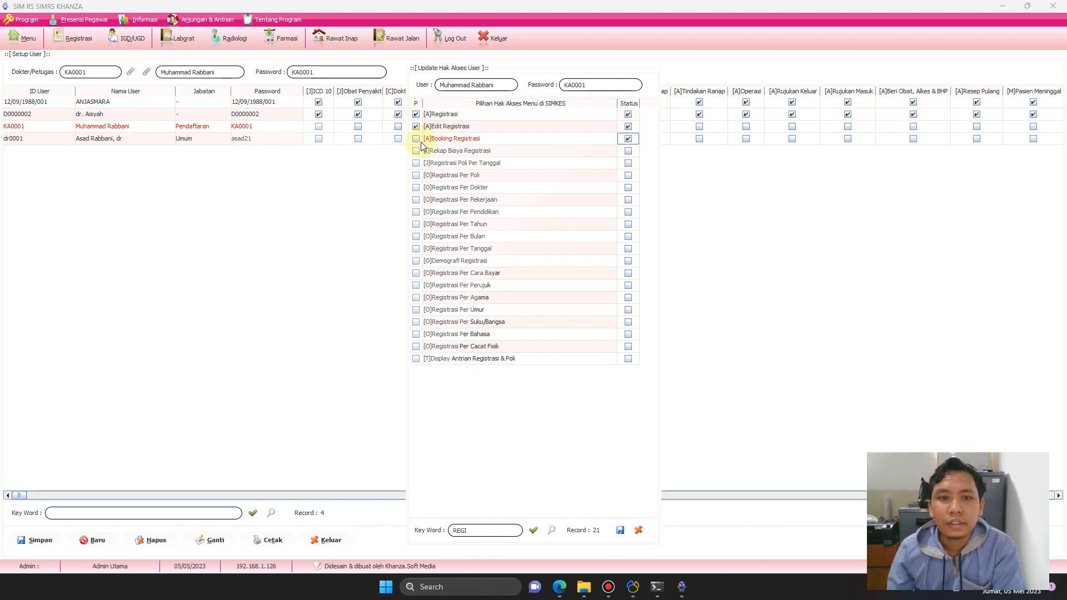
left_click(416, 139)
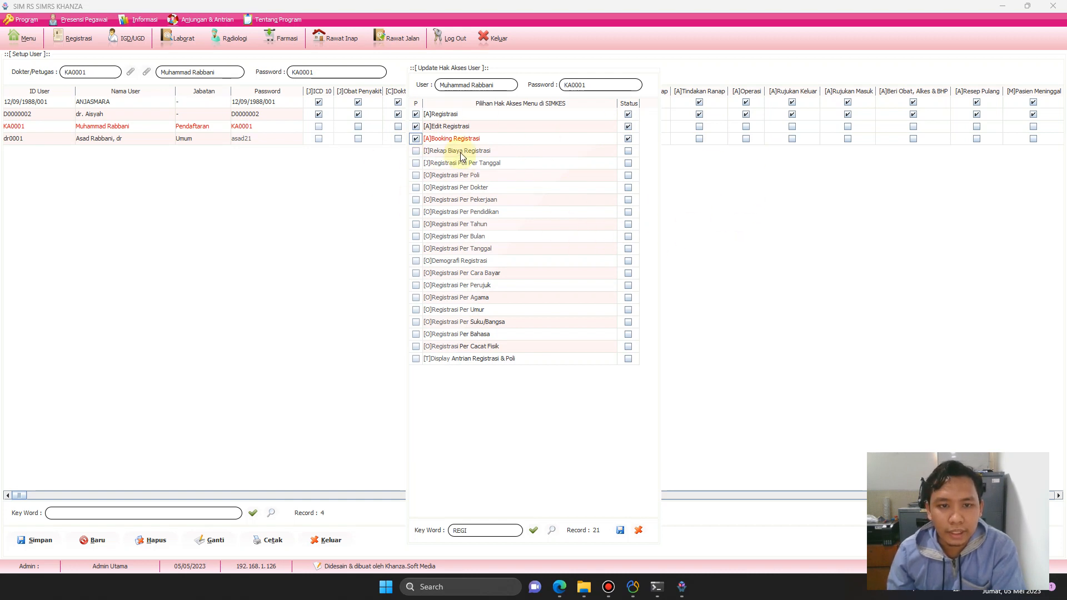
left_click(487, 530)
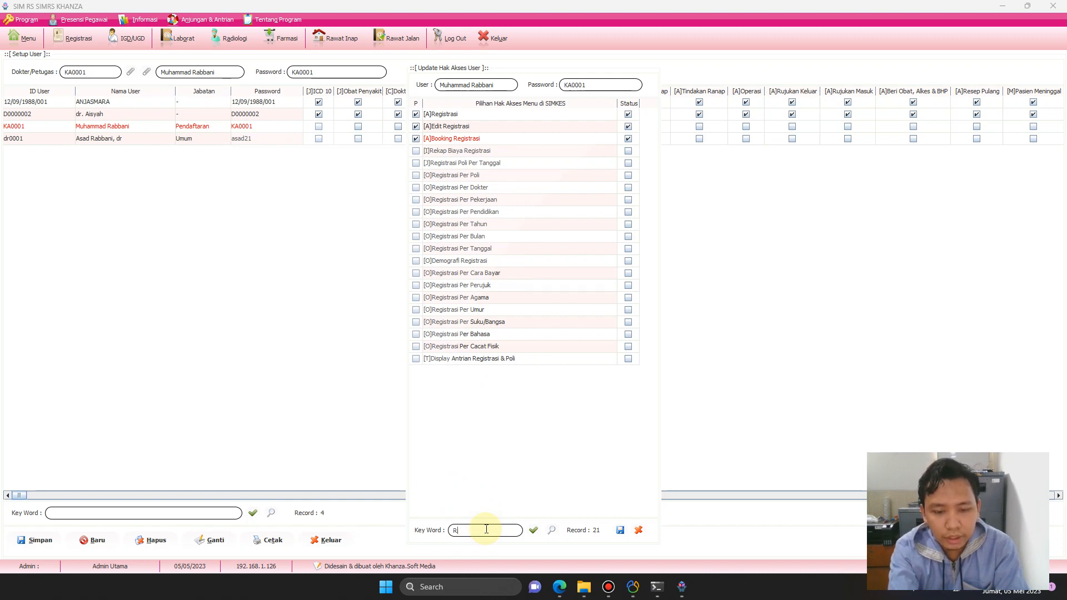
Search 'RAWAT JALAN' and tick P and Status for [A]Rawat Jalan.
type("AWAT J")
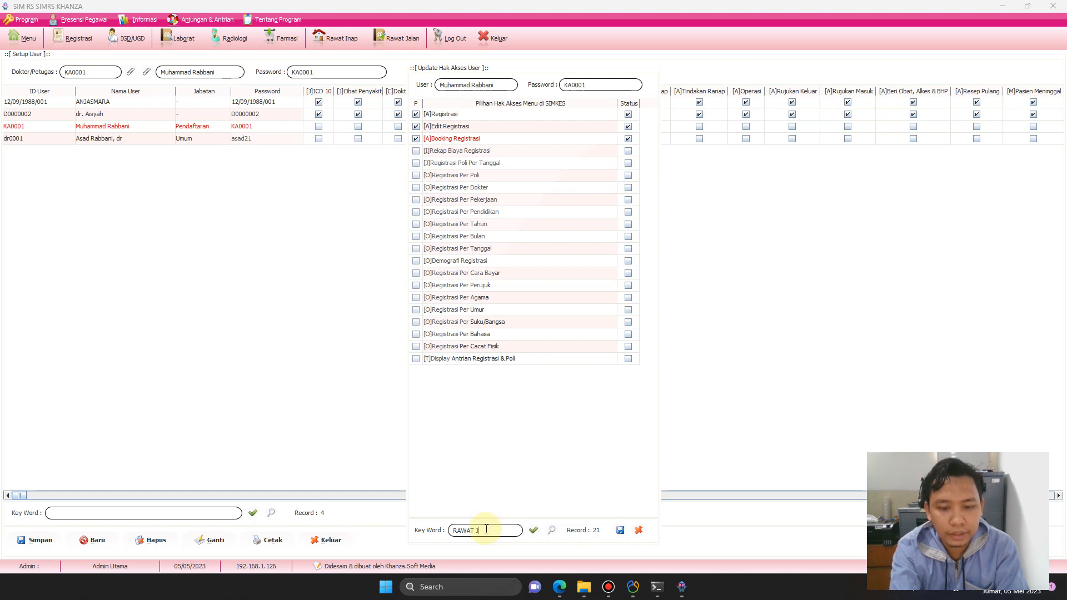
type("ALAN")
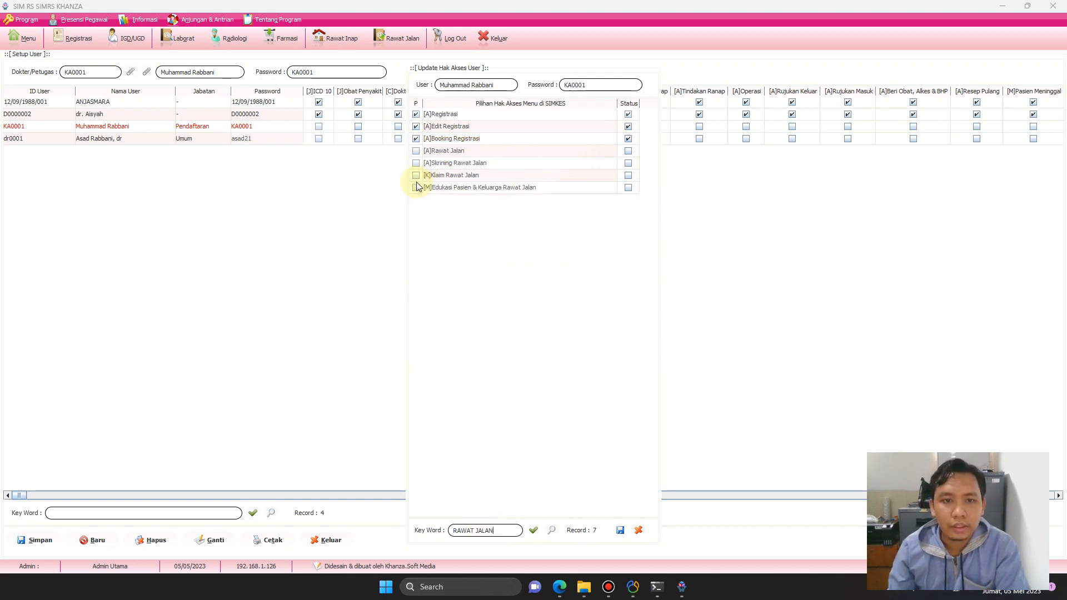
left_click(416, 151)
left_click(625, 151)
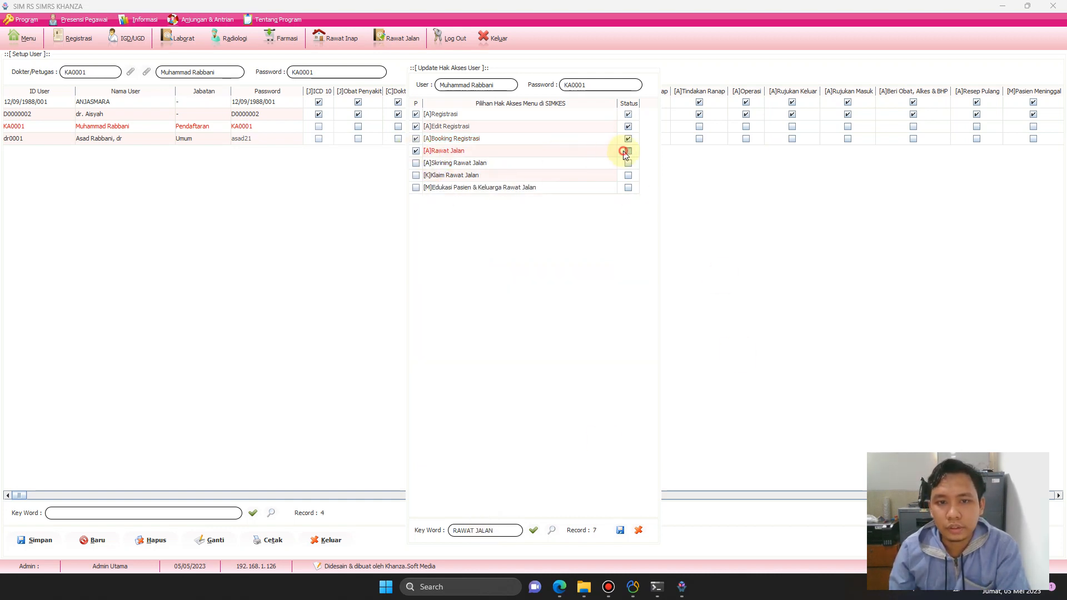
left_click(502, 529)
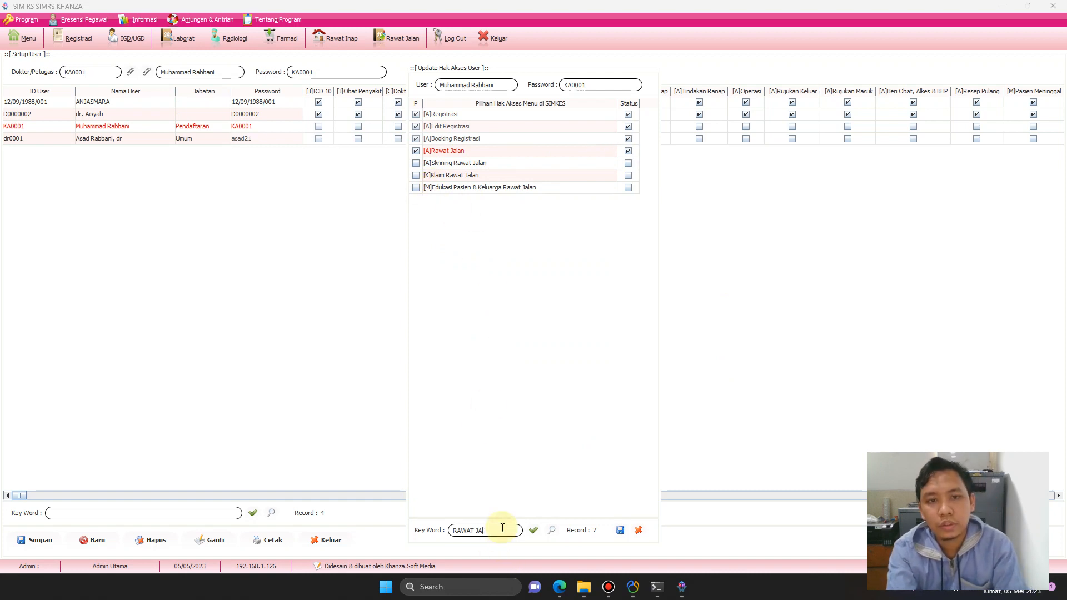
key("BackSpace")
key("BackSpace")
key("BackSpace")
key("BackSpace")
key("BackSpace")
key("BackSpace")
key("BackSpace")
key("BackSpace")
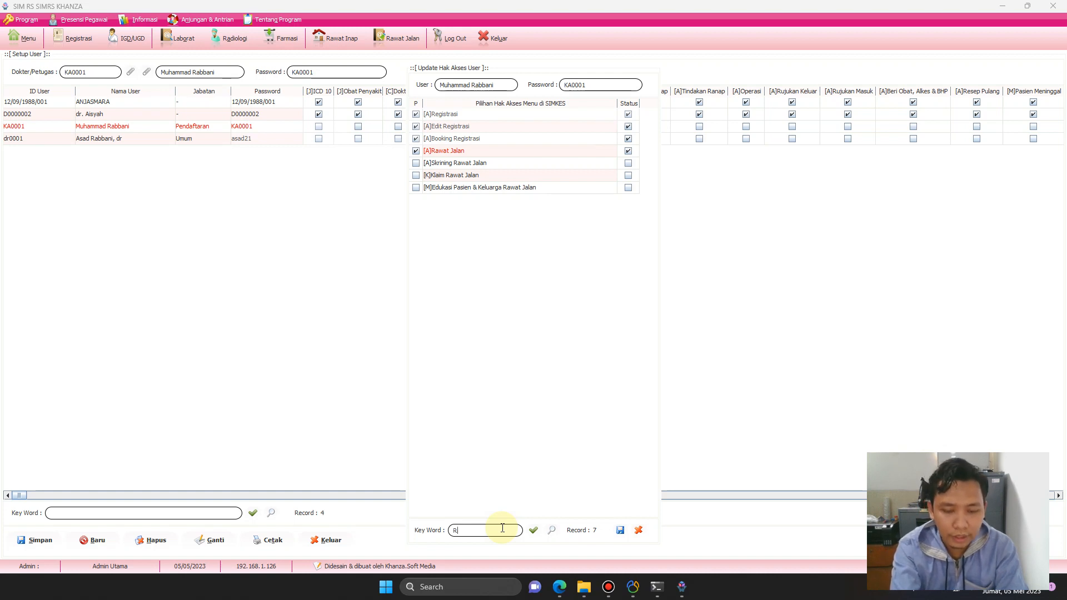
Filter by RALAN and tick P and Status for [A]Tindakan Ralan and [M]Penilaian Awal Keperawatan Ralan Umum.
key("Return")
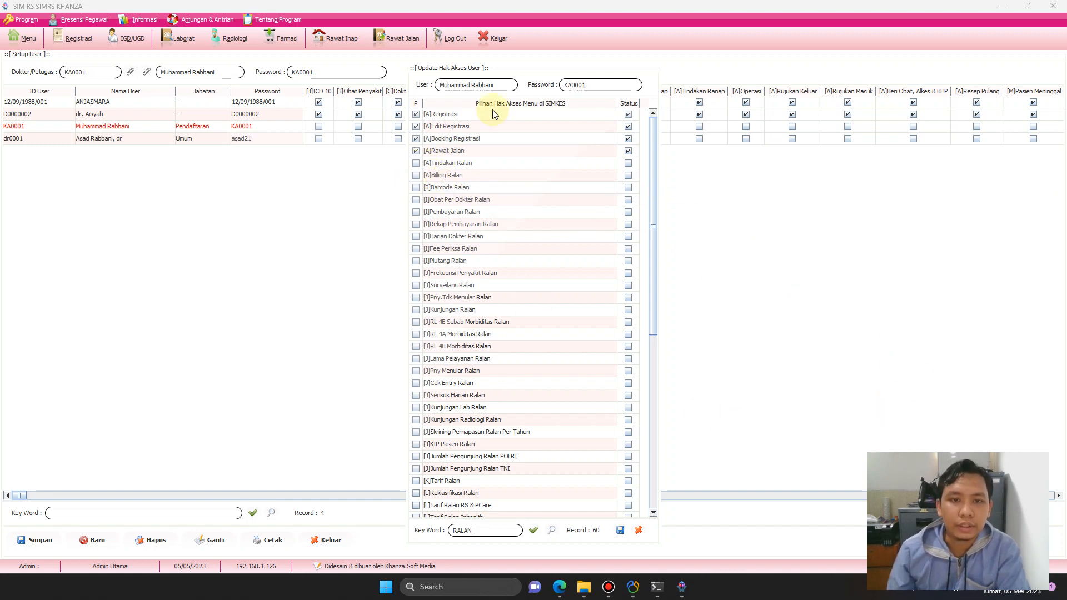
left_click(416, 163)
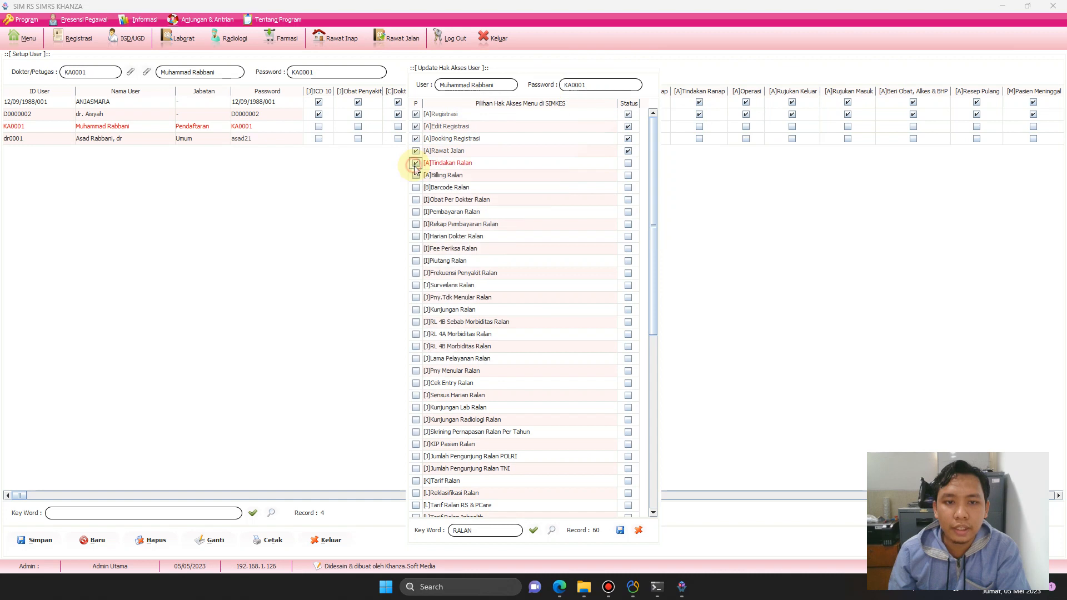
left_click(629, 163)
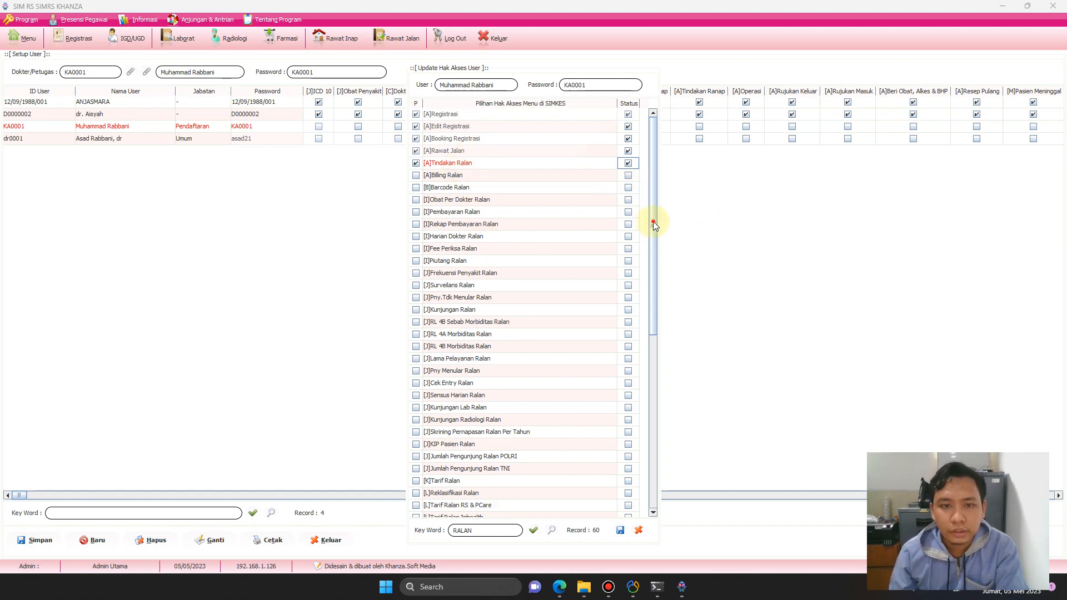
left_click_drag(654, 221, 662, 326)
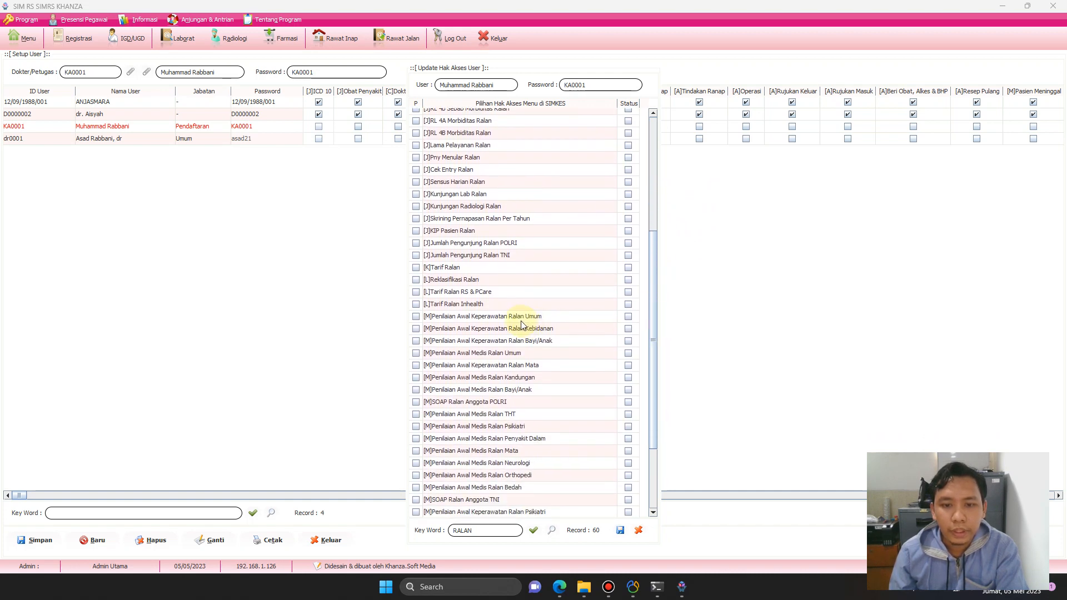
left_click(415, 317)
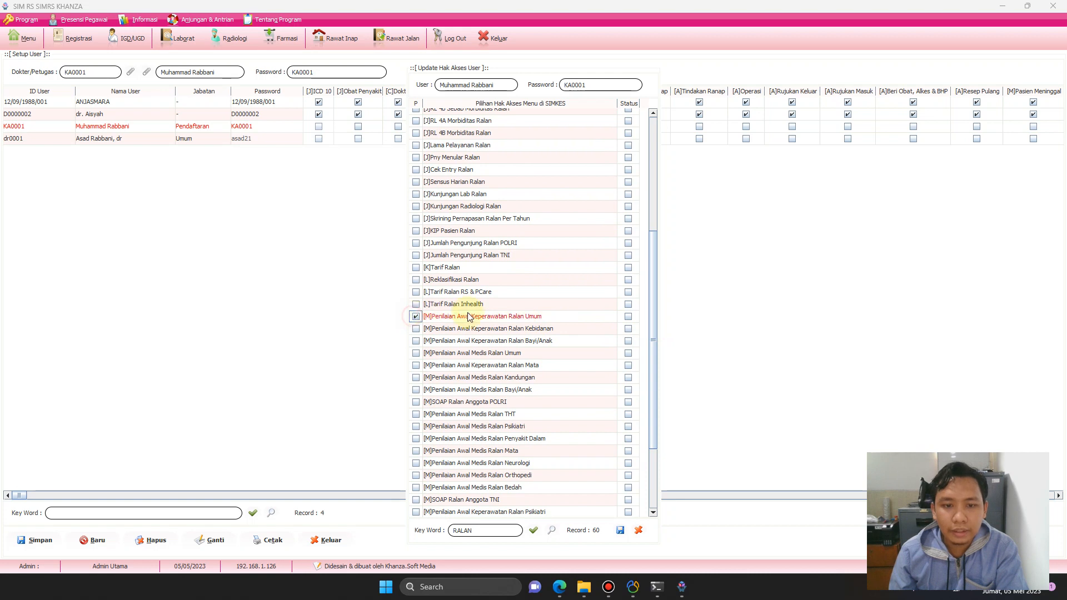
left_click(628, 317)
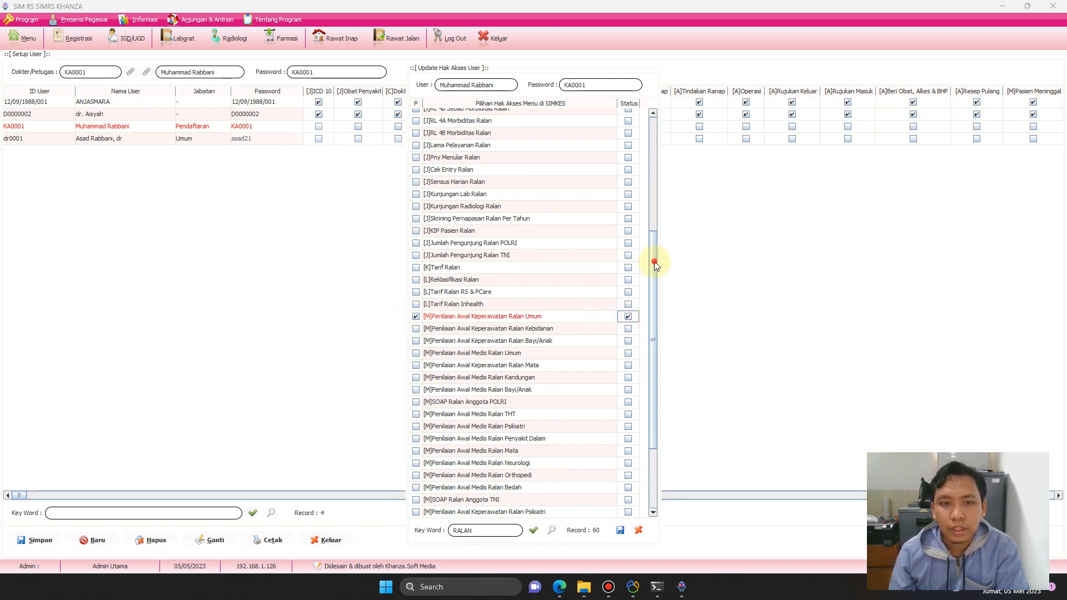
Refresh the RALAN results to confirm the granted rights and clear the keyword.
left_click_drag(654, 261, 661, 144)
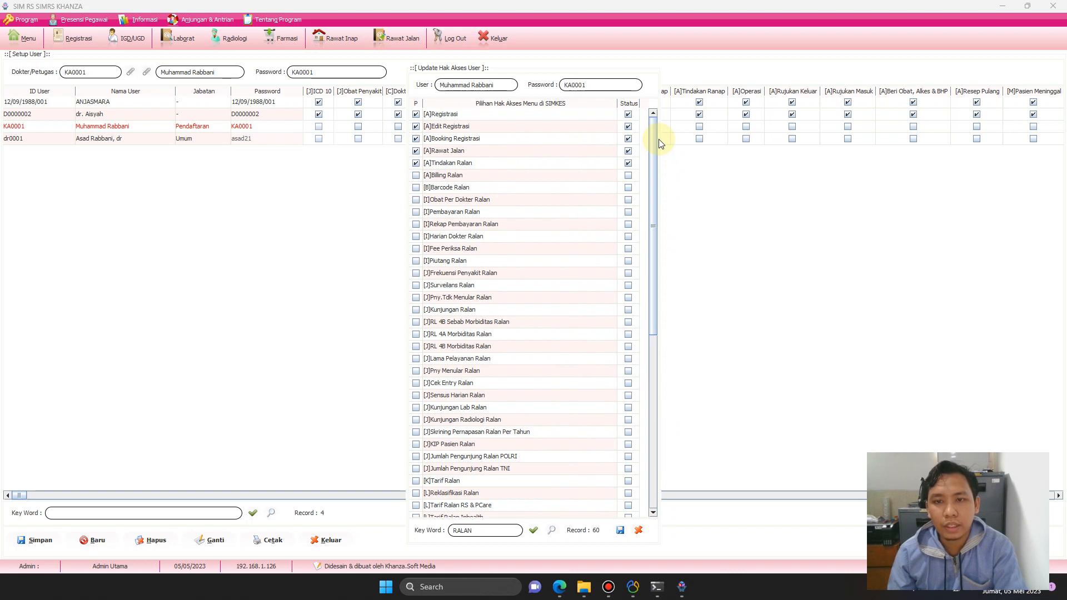
left_click(488, 529)
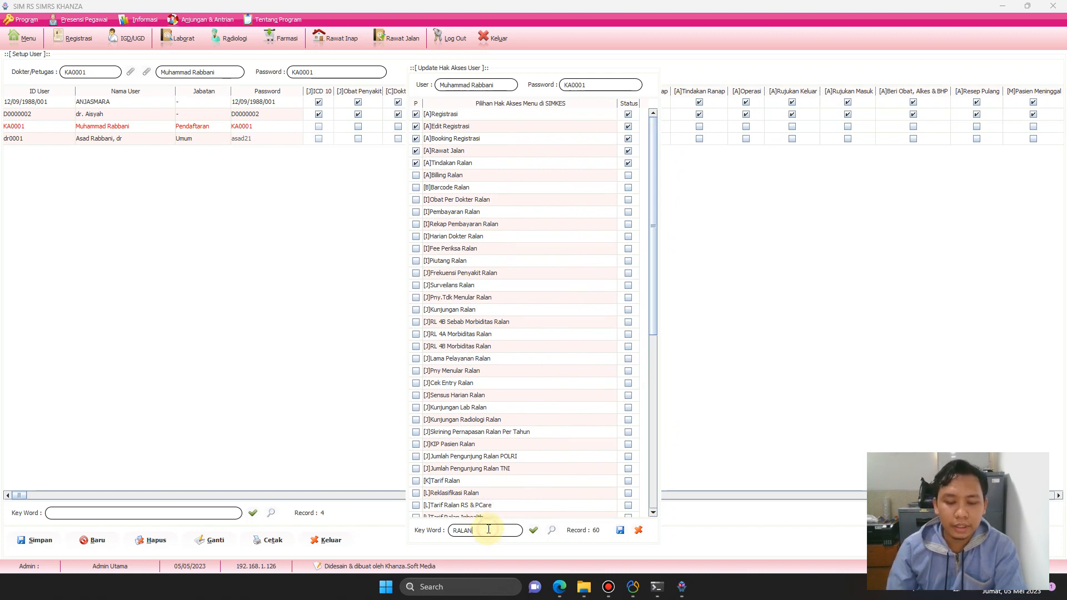
left_click(534, 530)
left_click(484, 531)
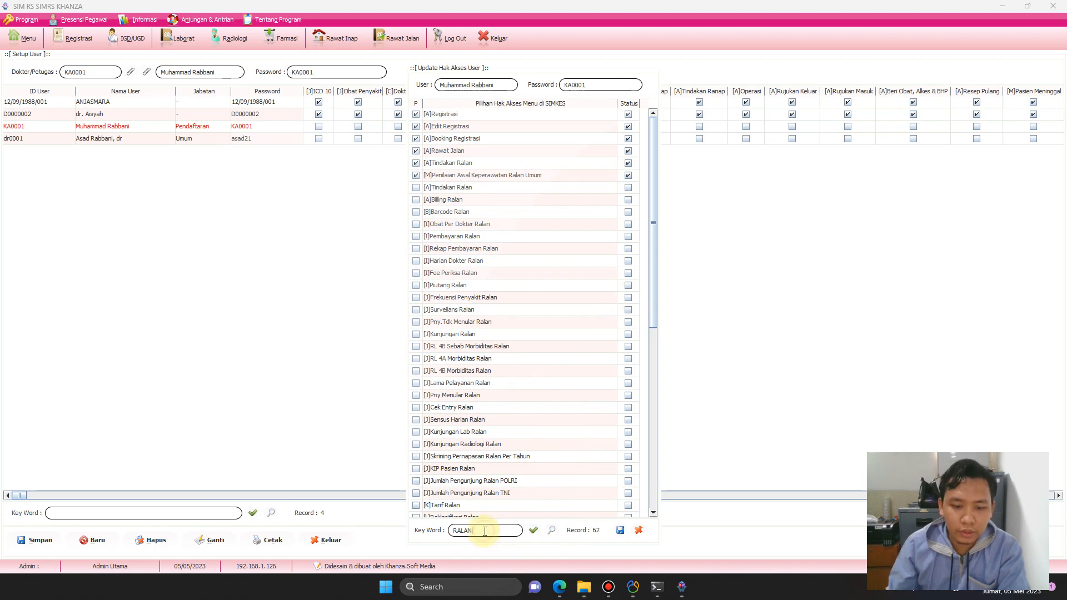
key("BackSpace")
key("BackSpace")
key("BackSpace")
key("BackSpace")
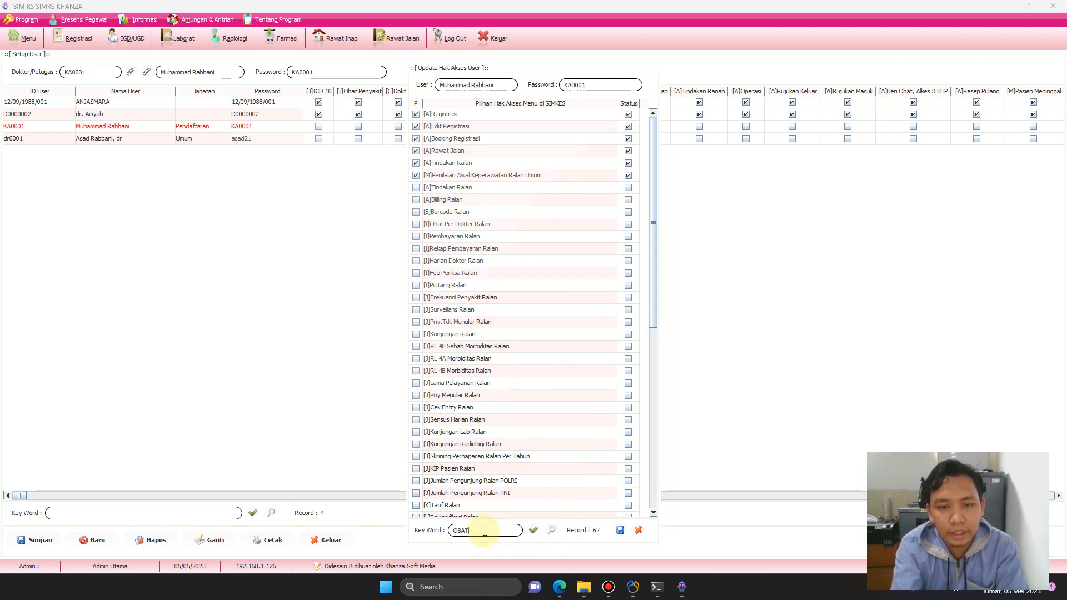
Search OBAT and tick P and Status for [A]Beri Obat, Alkes & BHP.
type("OBAT")
key("Return")
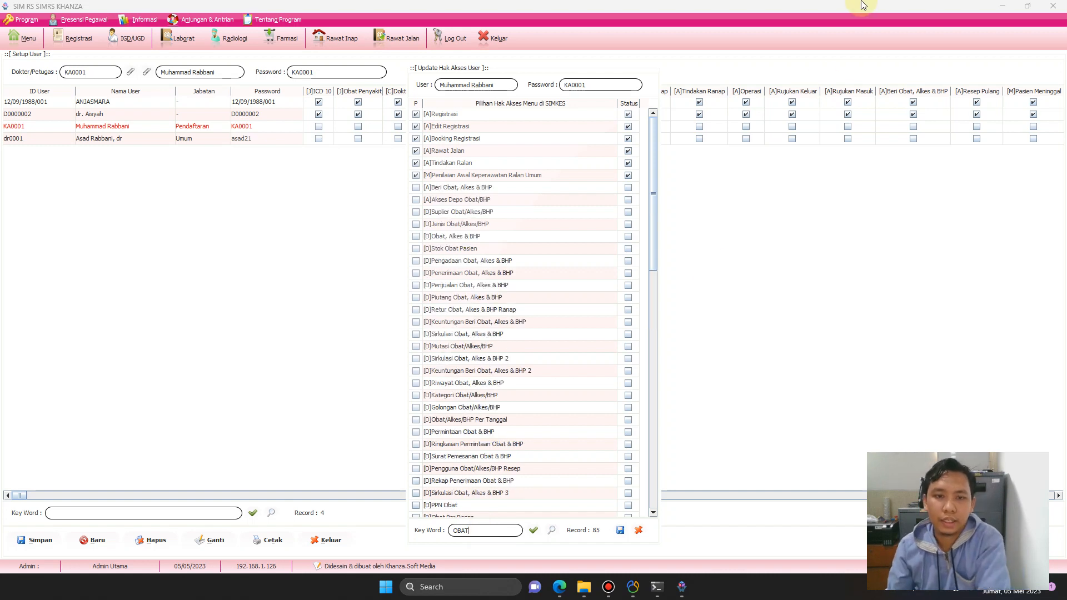
left_click(415, 187)
left_click(628, 187)
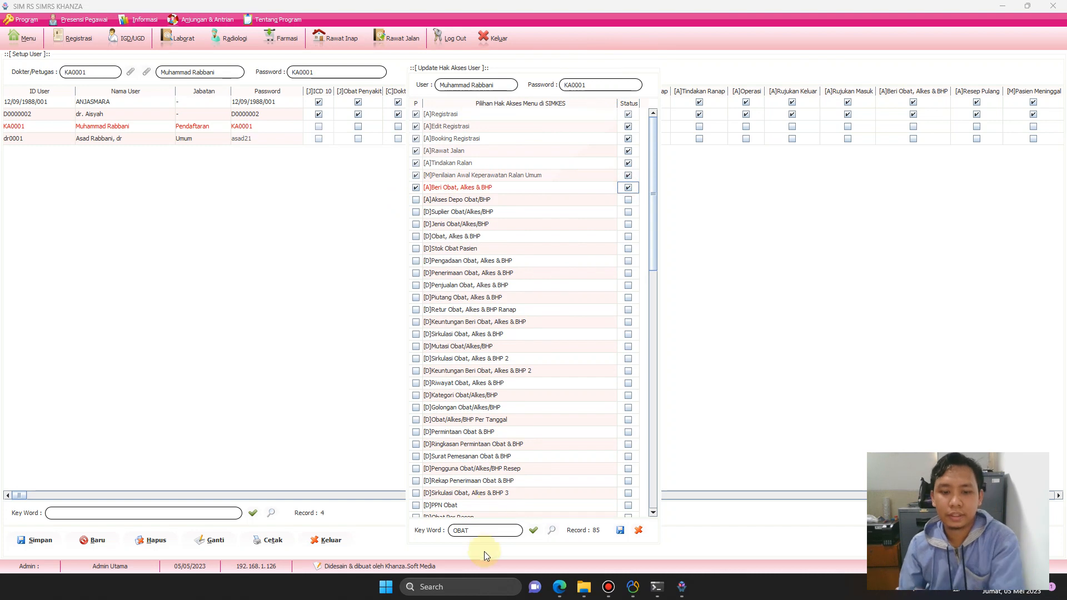
left_click(484, 529)
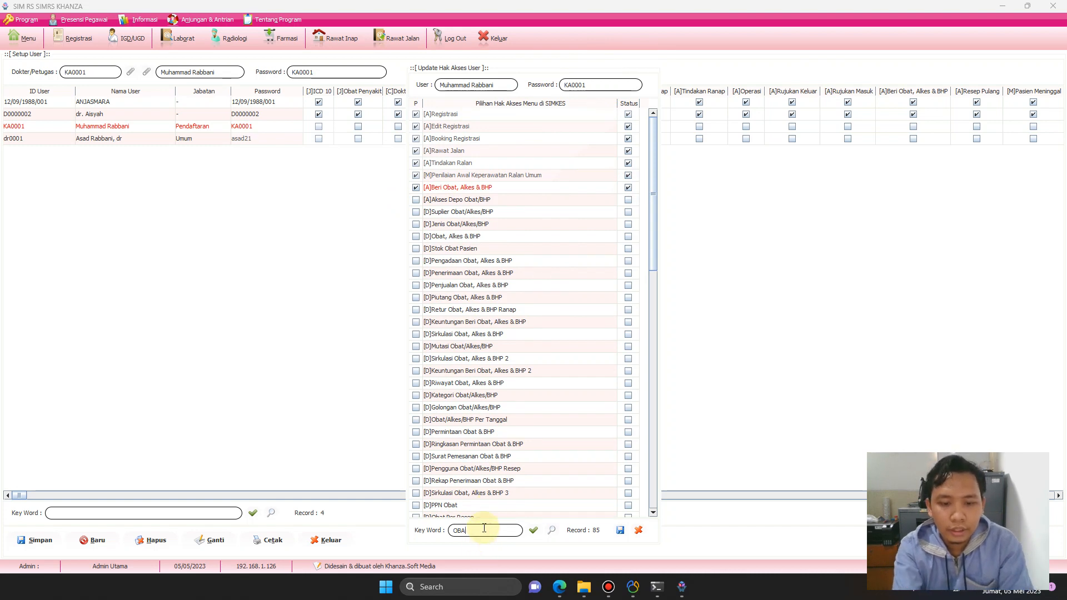
Search RESEP and activate [A]No.Resep, [D]Resep Dokter and [D]Pengguna Obat/Alkes/BHP Resep.
type("RESEP")
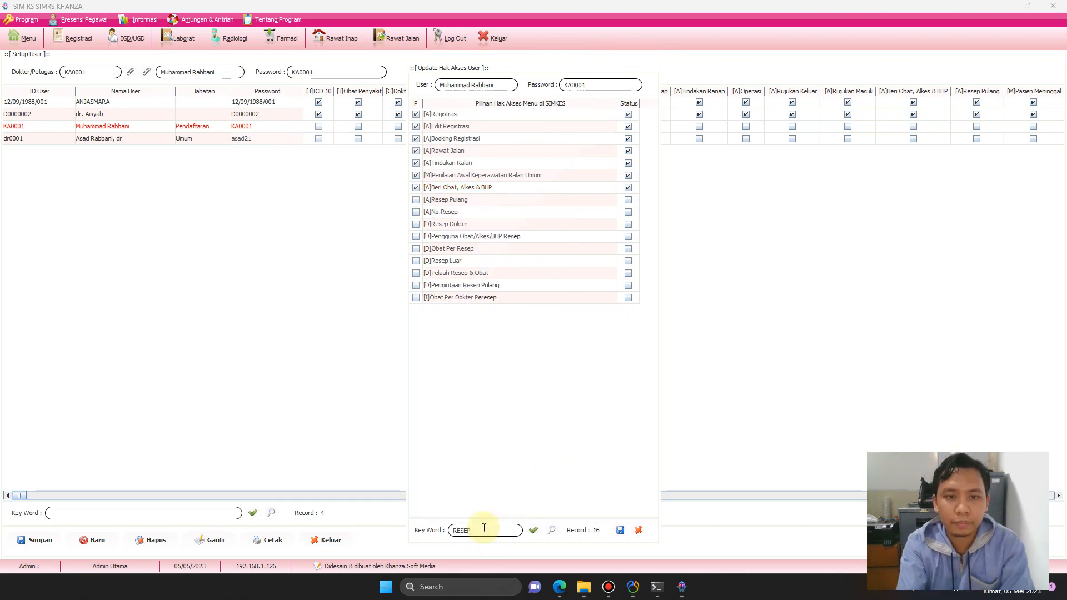
left_click(416, 211)
left_click(629, 212)
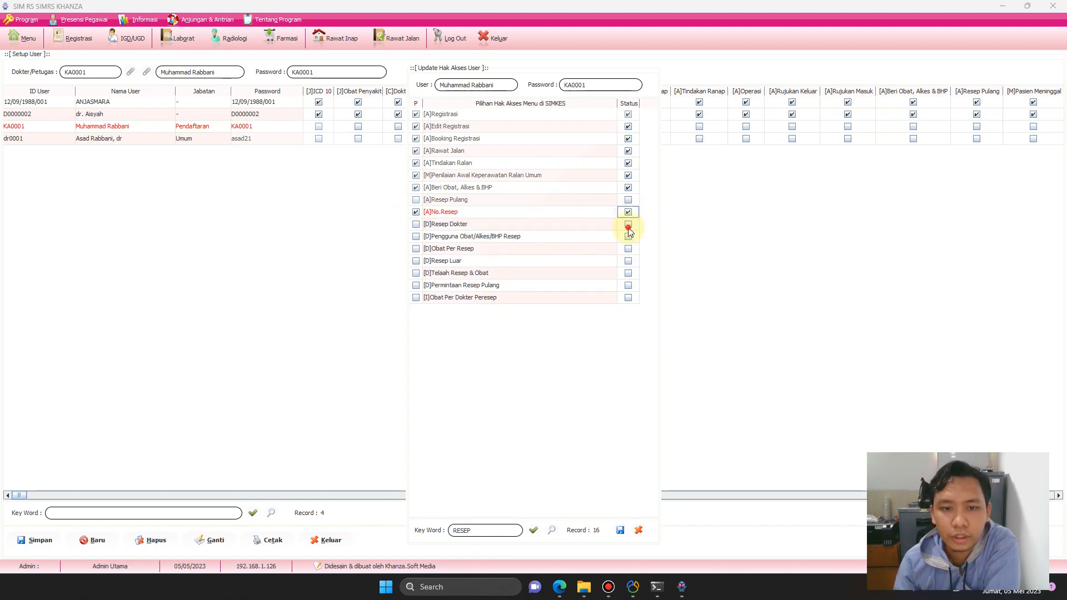
left_click(628, 225)
left_click(416, 224)
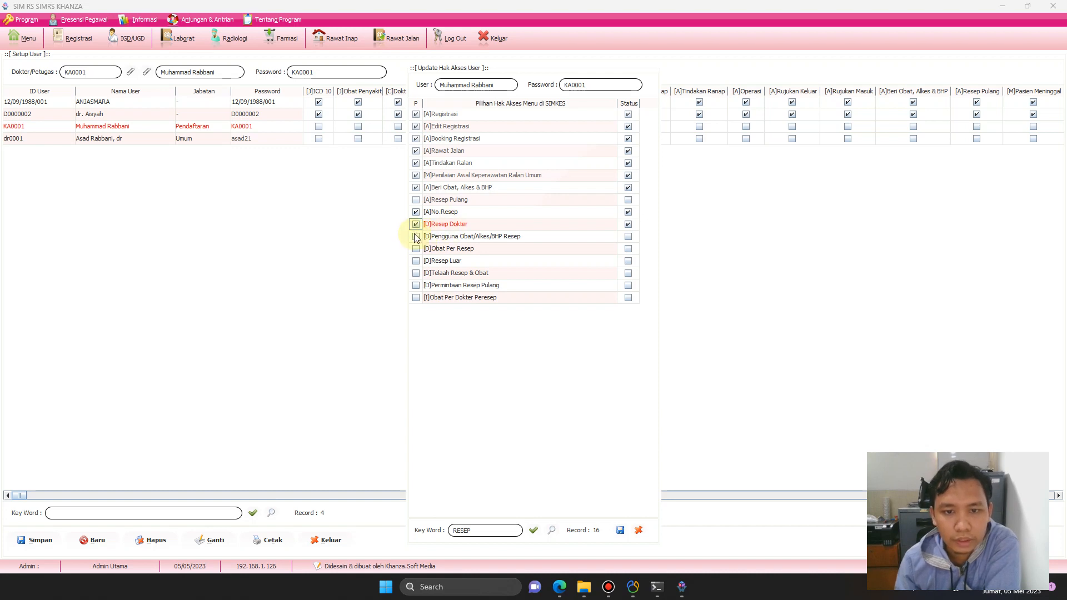
left_click(416, 236)
left_click(628, 236)
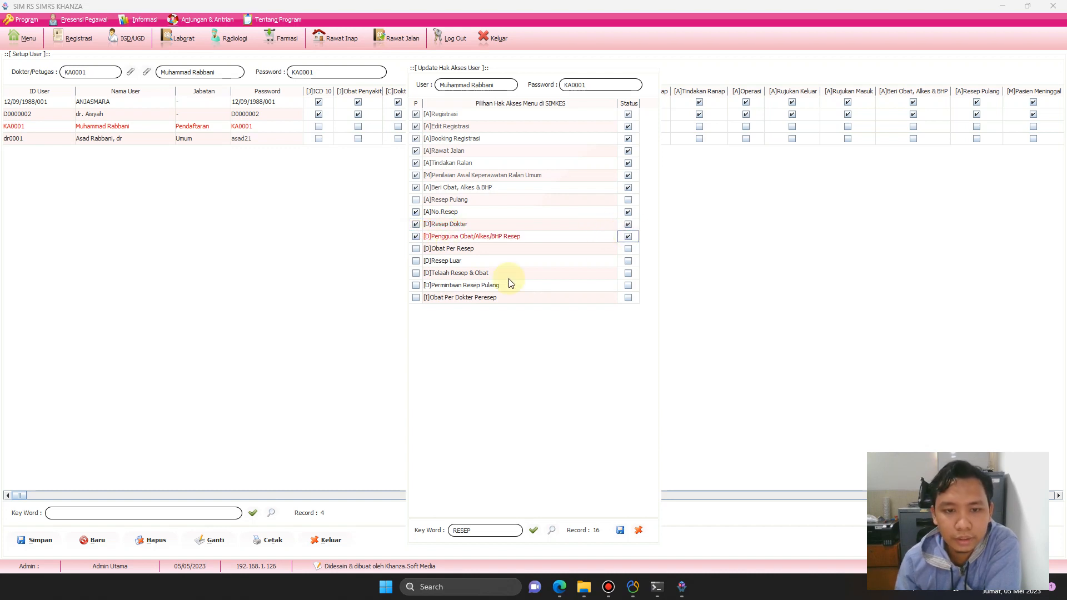
Activate [D]Resep Luar, [D]Obat Per Resep and [I]Obat Per Dokter Peresep.
left_click(415, 260)
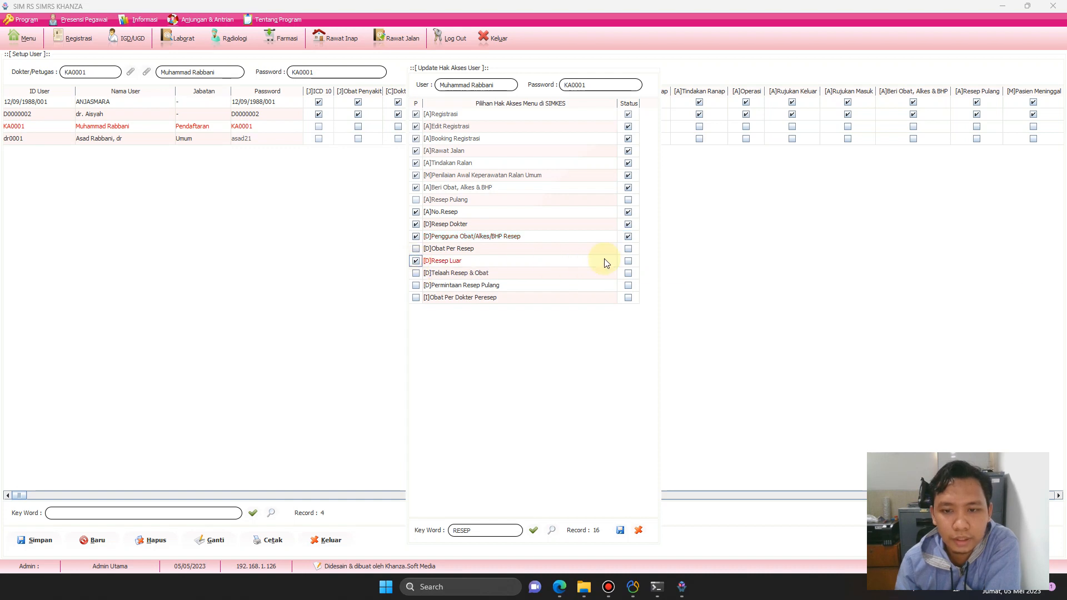
left_click(628, 260)
left_click(628, 248)
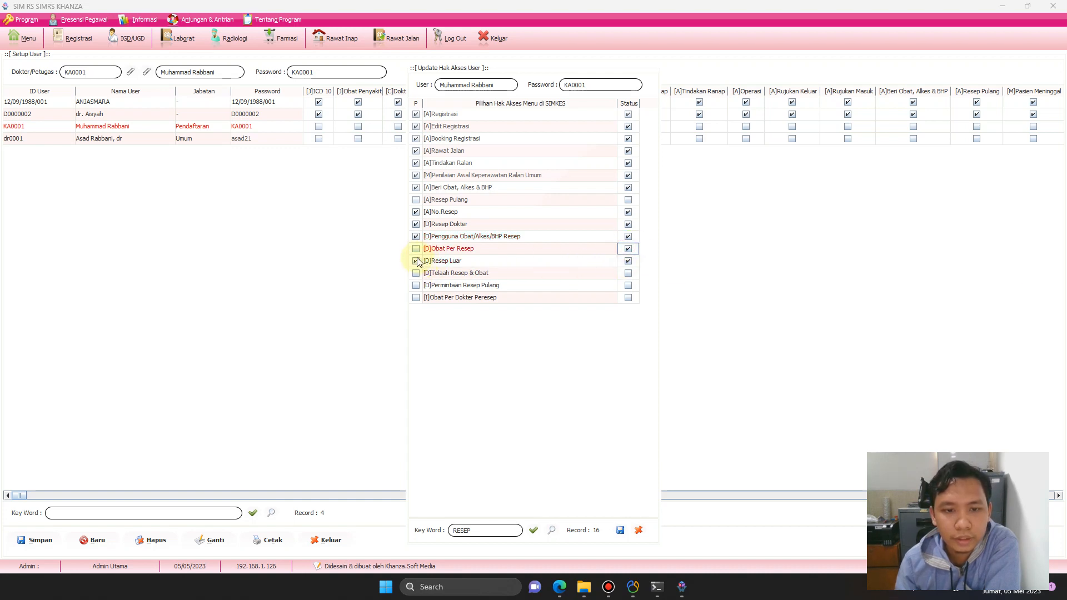
left_click(416, 248)
left_click(416, 297)
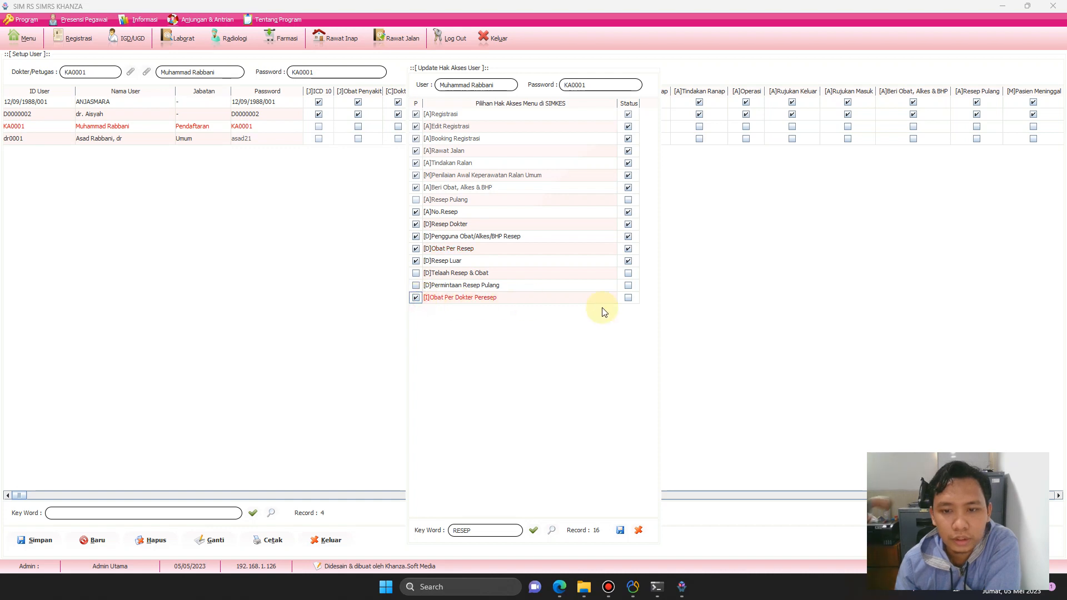
left_click(628, 297)
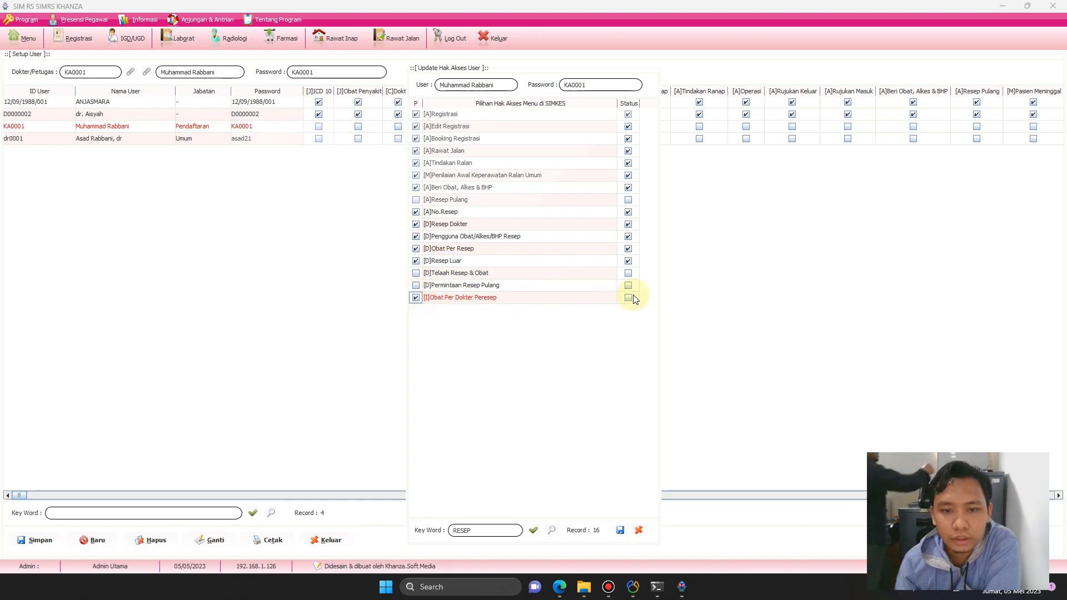
Tick P and Status for [D]Telaah Resep & Obat.
left_click(494, 530)
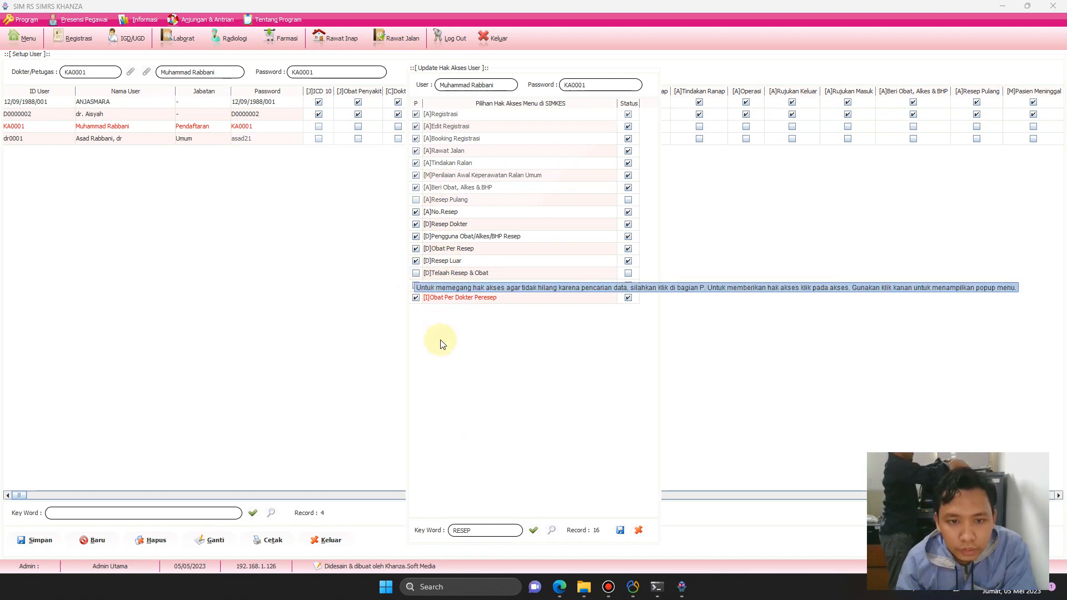
left_click(415, 273)
left_click(628, 273)
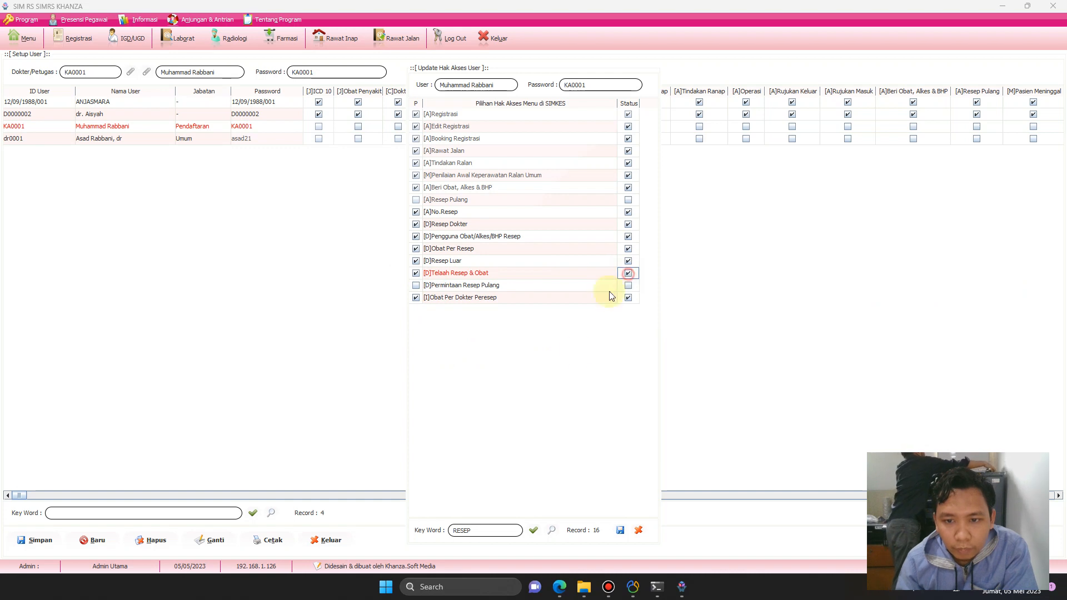
left_click(491, 531)
key("BackSpace")
key("BackSpace")
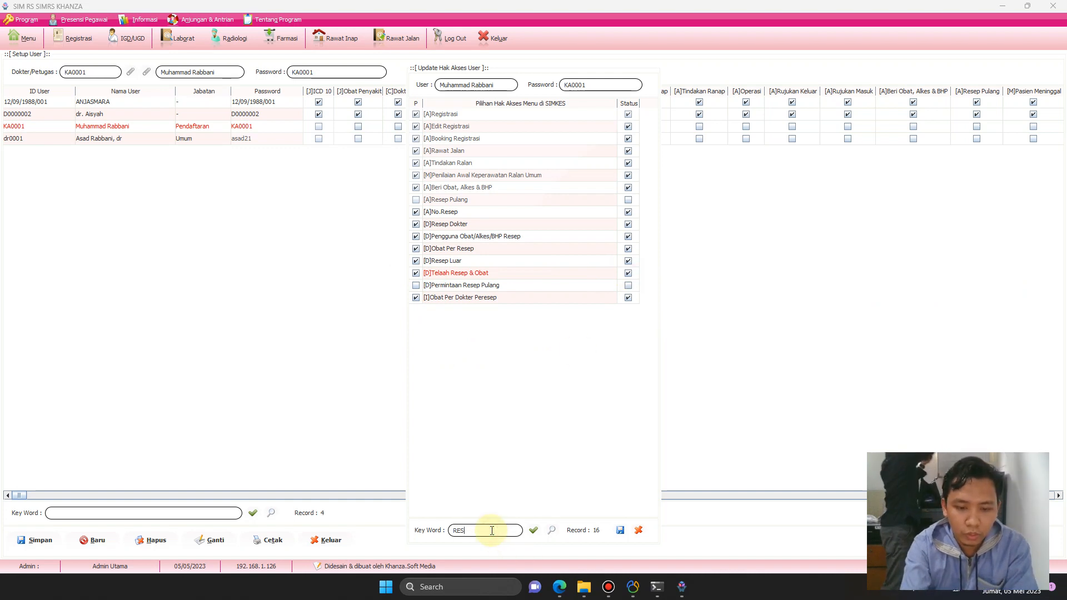
Search OBAT and activate [D]Obat, Alkes & BHP and [D]Jenis Obat/Alkes/BHP.
key("BackSpace")
key("BackSpace")
key("BackSpace")
type("OBAT")
key("Return")
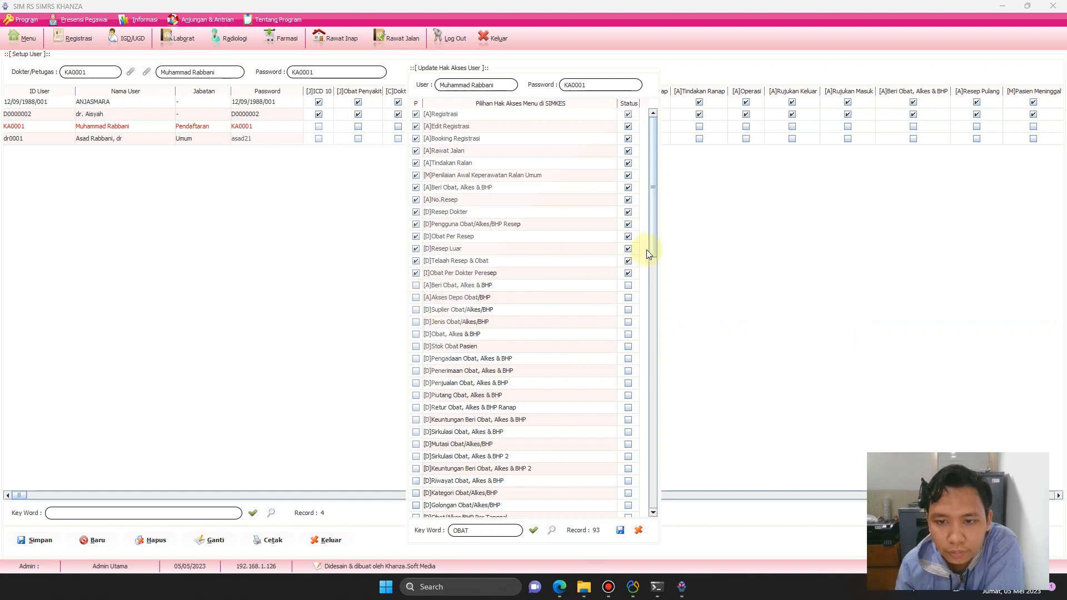
left_click_drag(653, 253, 595, 274)
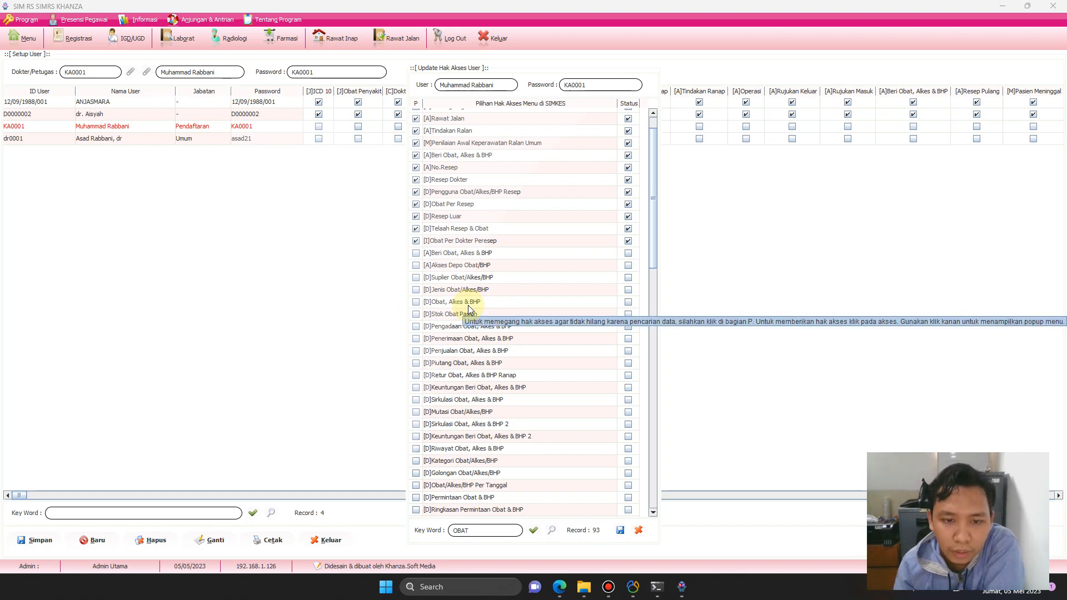
left_click(416, 301)
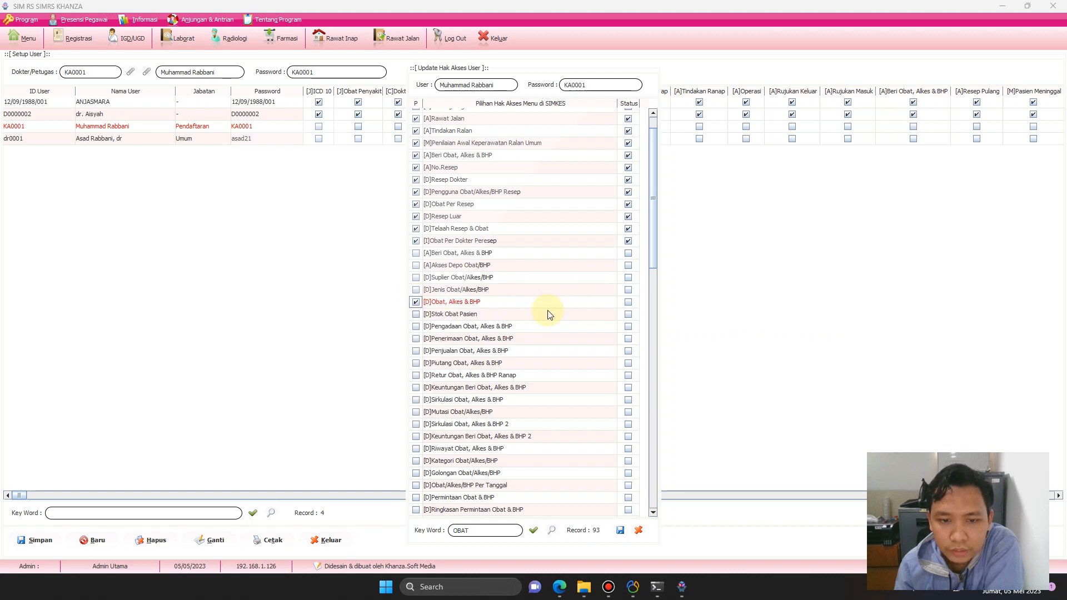
left_click(627, 301)
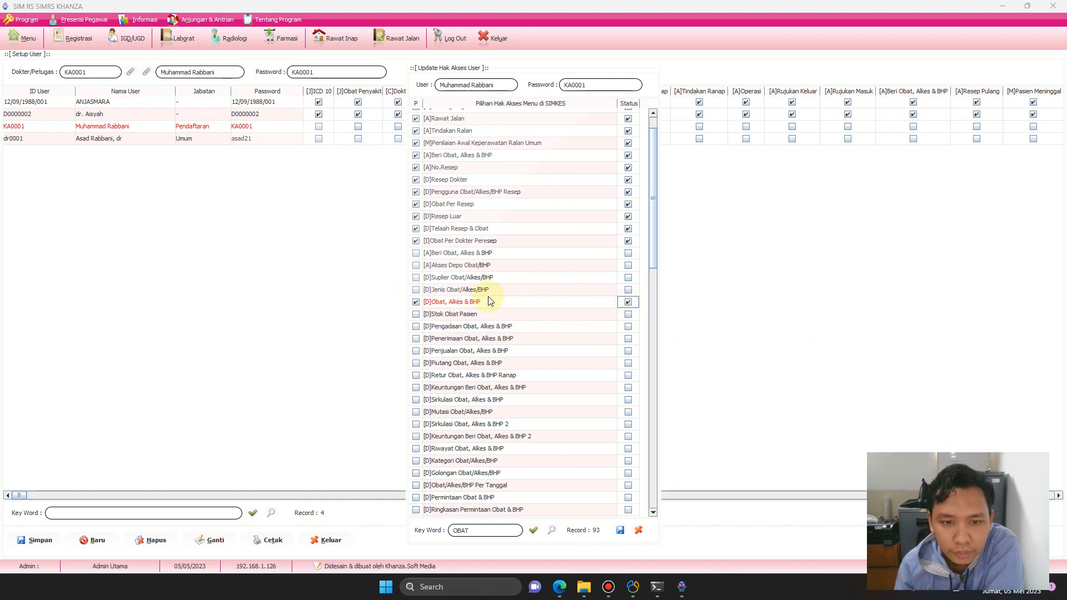
left_click(416, 290)
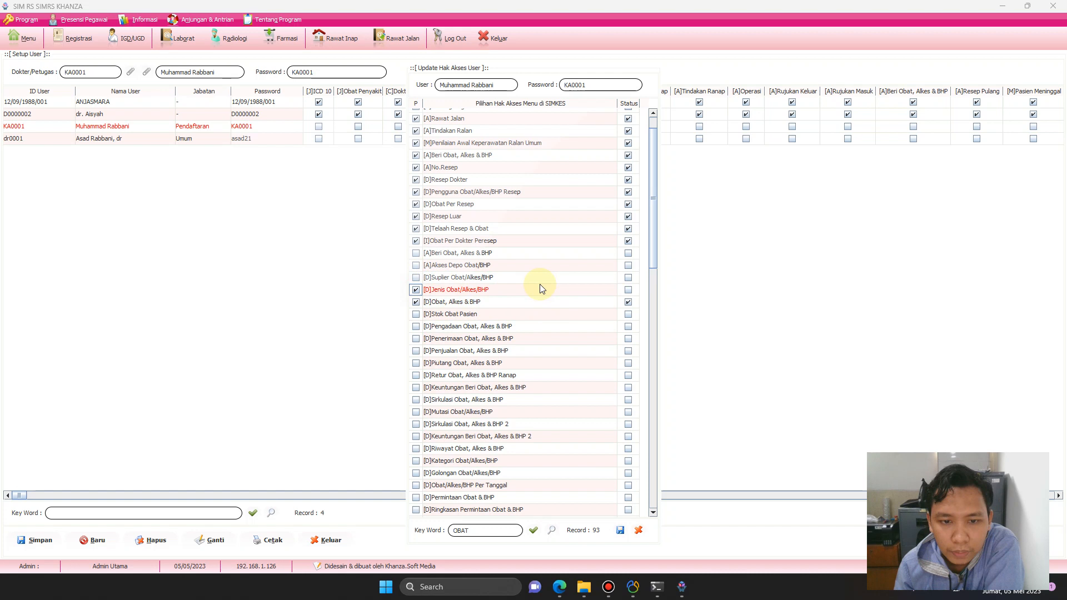
left_click(628, 289)
Activate [D]Suplier Obat/Alkes/BHP, [A]Akses Depo Obat/BHP and [A]Beri Obat; tick P for [D]Stok Obat Pasien.
left_click(628, 277)
left_click(415, 277)
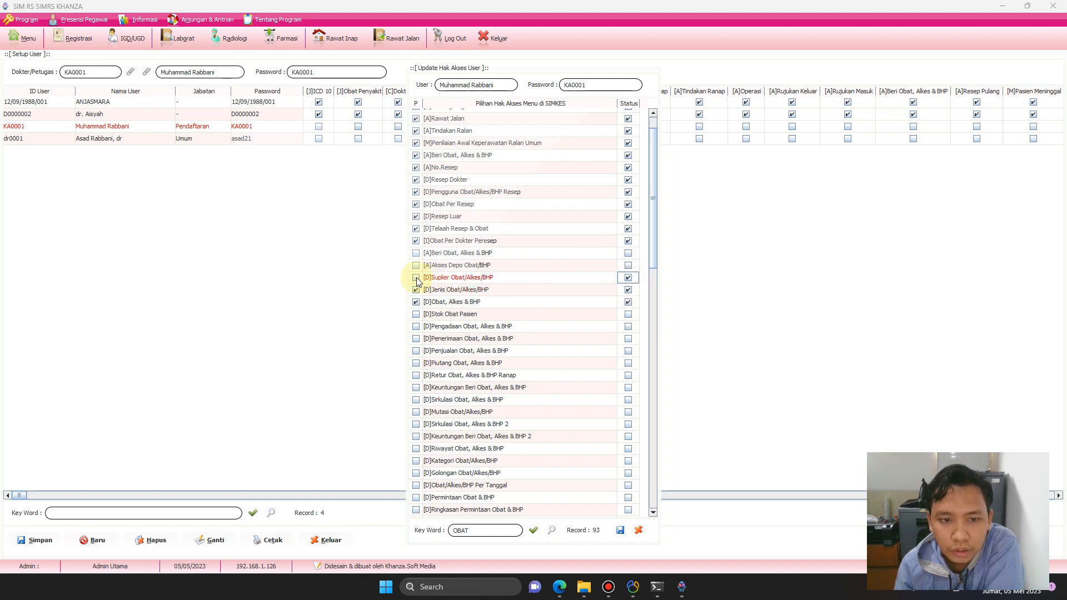
left_click(415, 266)
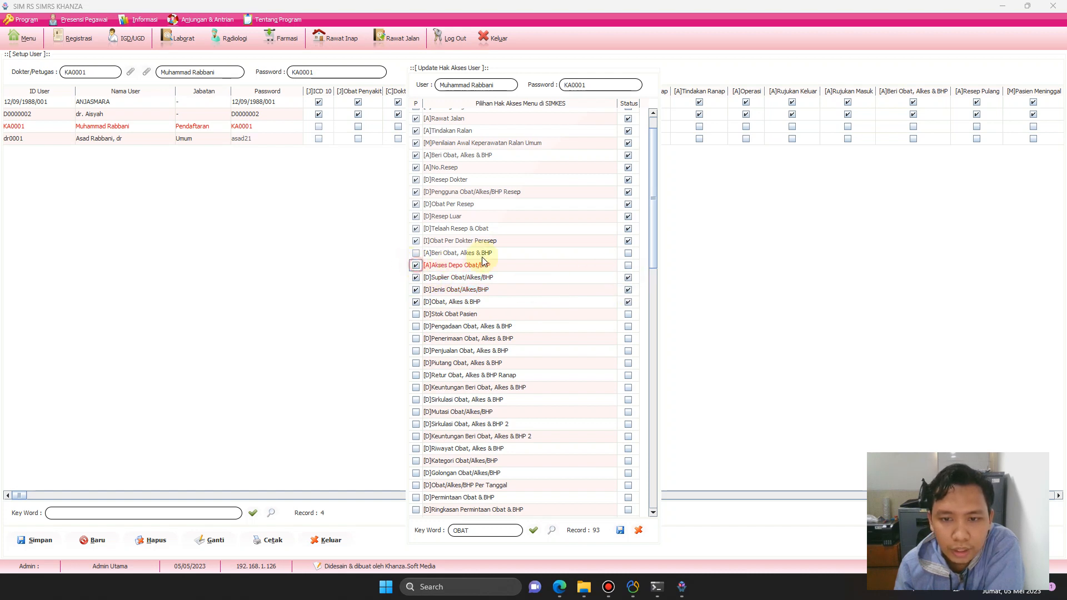
left_click(628, 267)
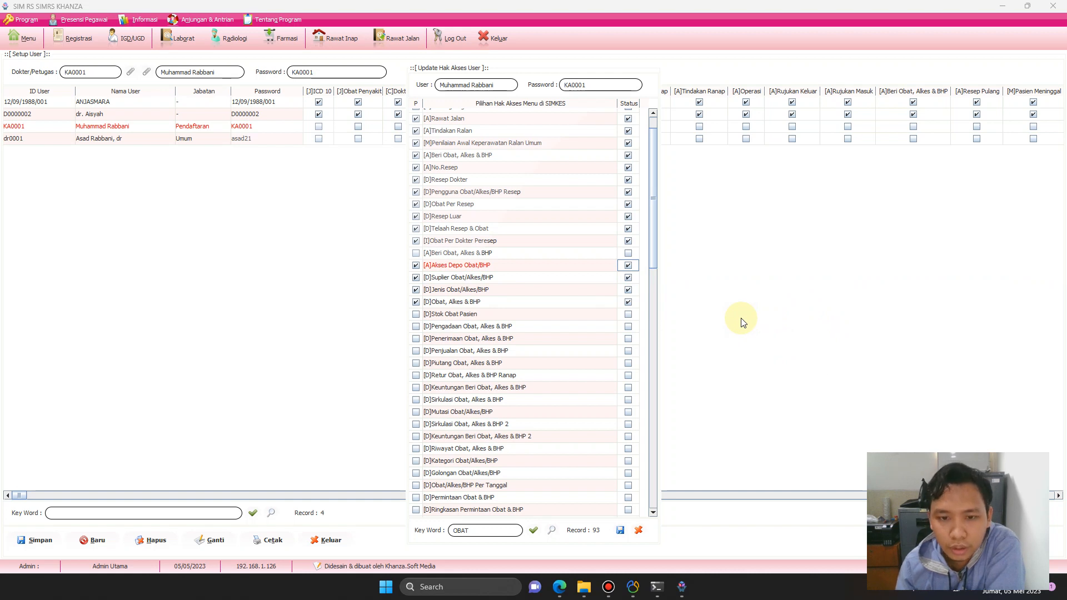
left_click(415, 253)
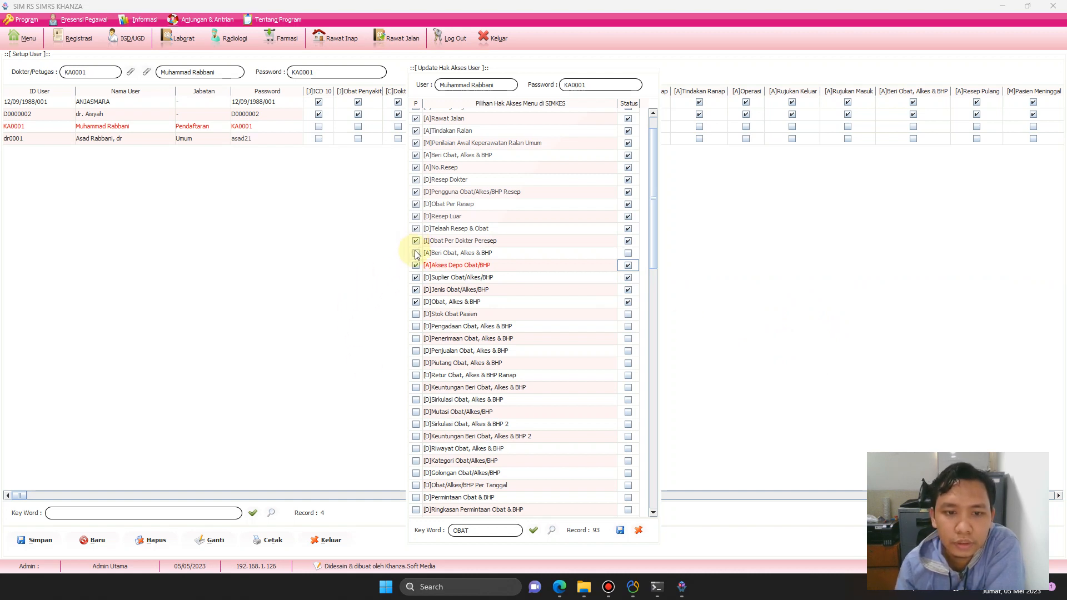
left_click(628, 254)
left_click(416, 314)
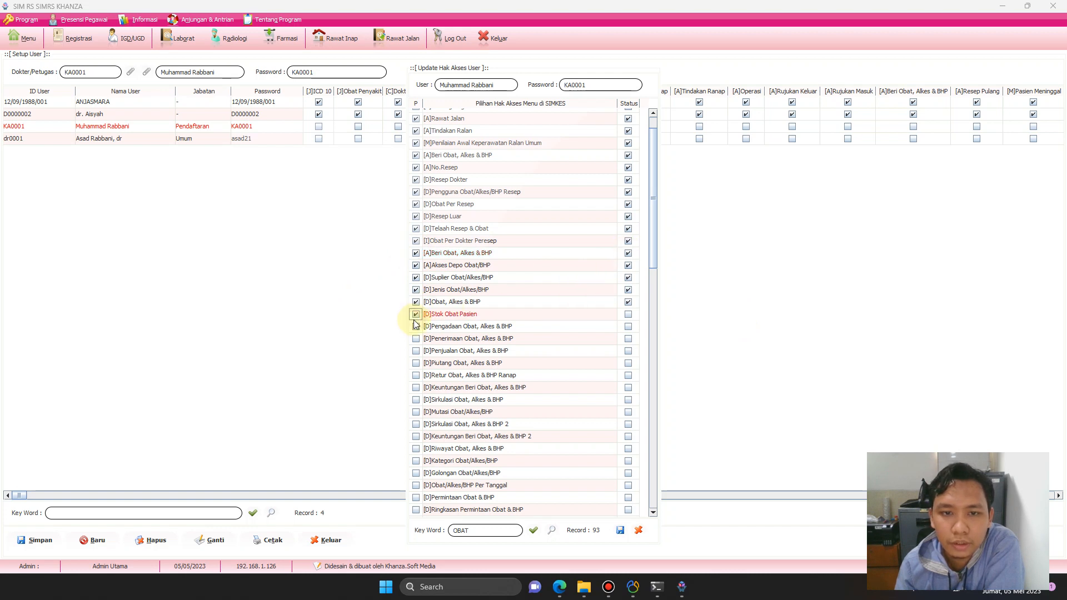
Mark and grant every access right in the OBAT-filtered list.
right_click(424, 296)
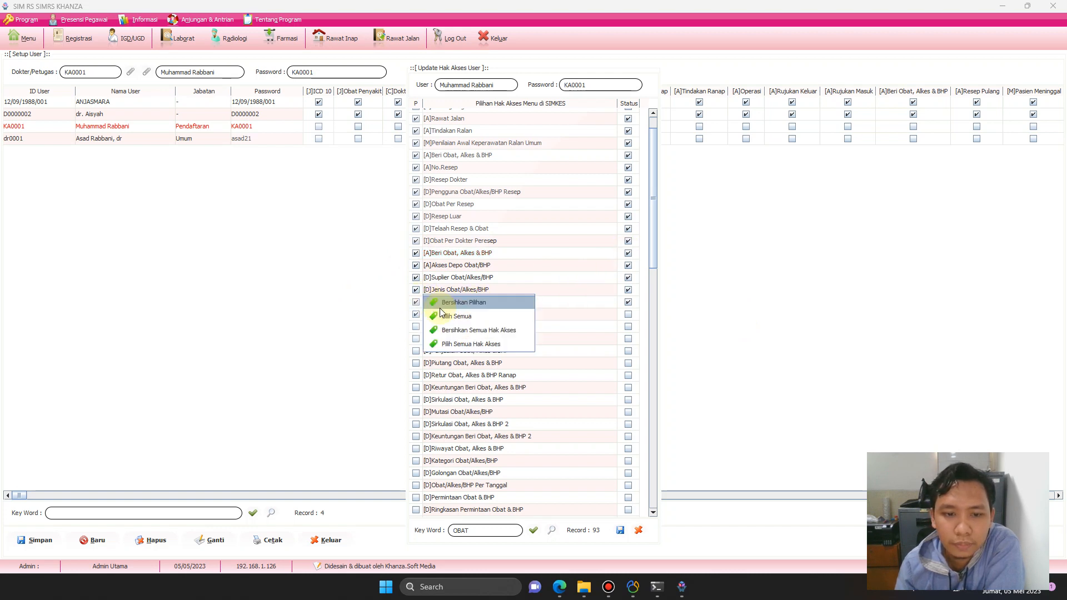
left_click(449, 317)
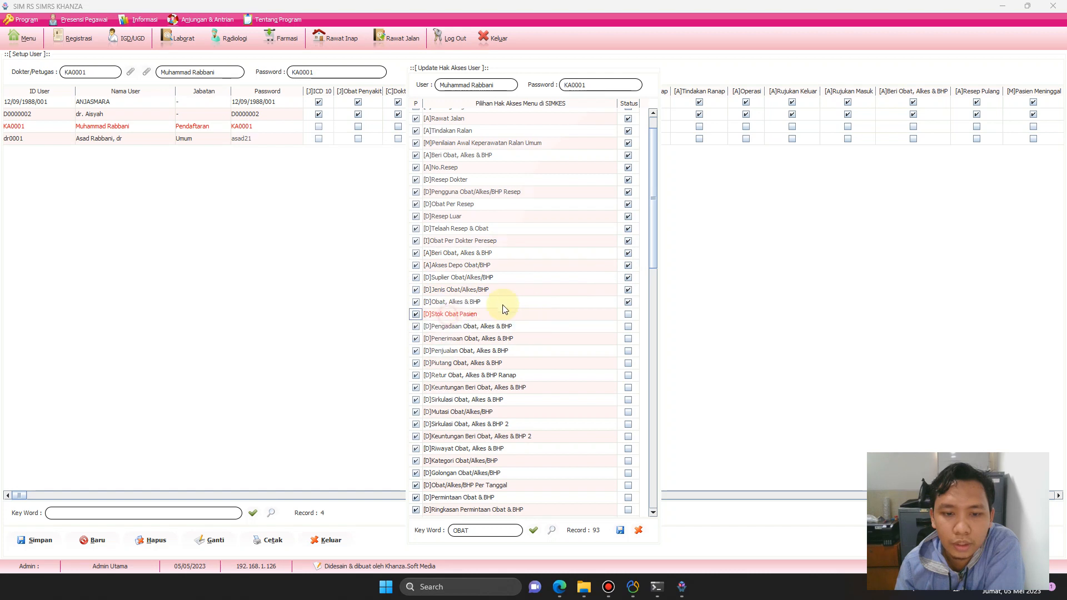
right_click(614, 285)
left_click(639, 333)
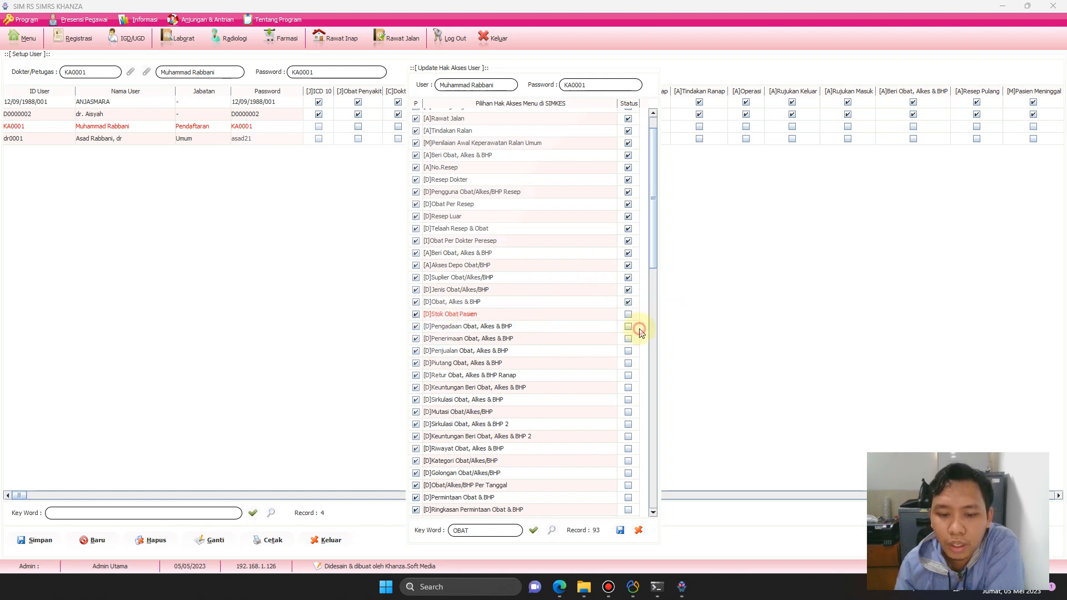
Clear the OBAT keyword, reload the full list, and grant every access right in it.
left_click(493, 529)
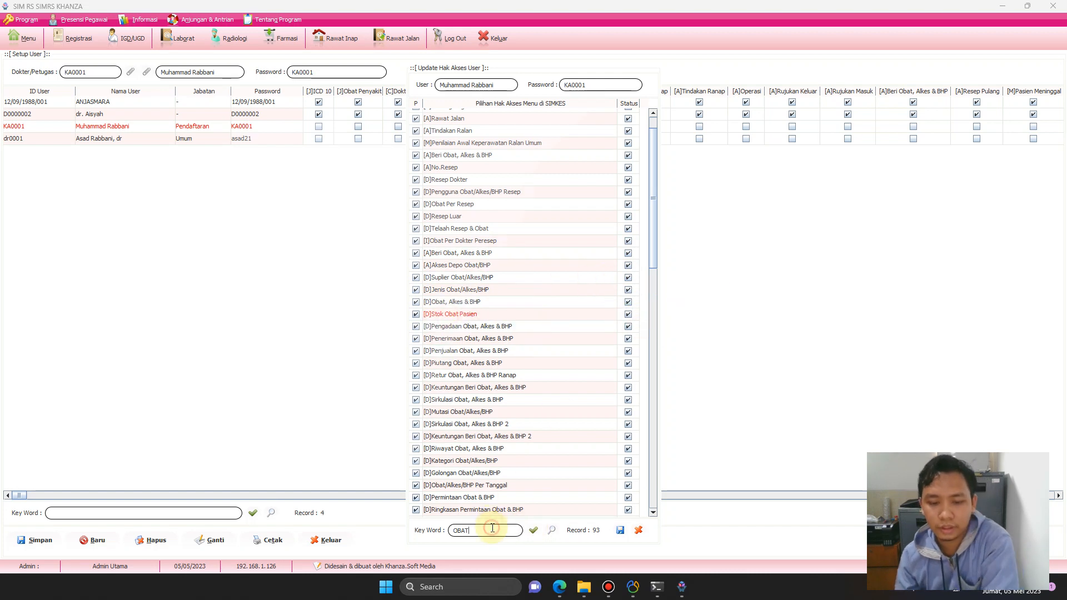
key("BackSpace")
key("BackSpace")
key("BackSpace")
key("BackSpace")
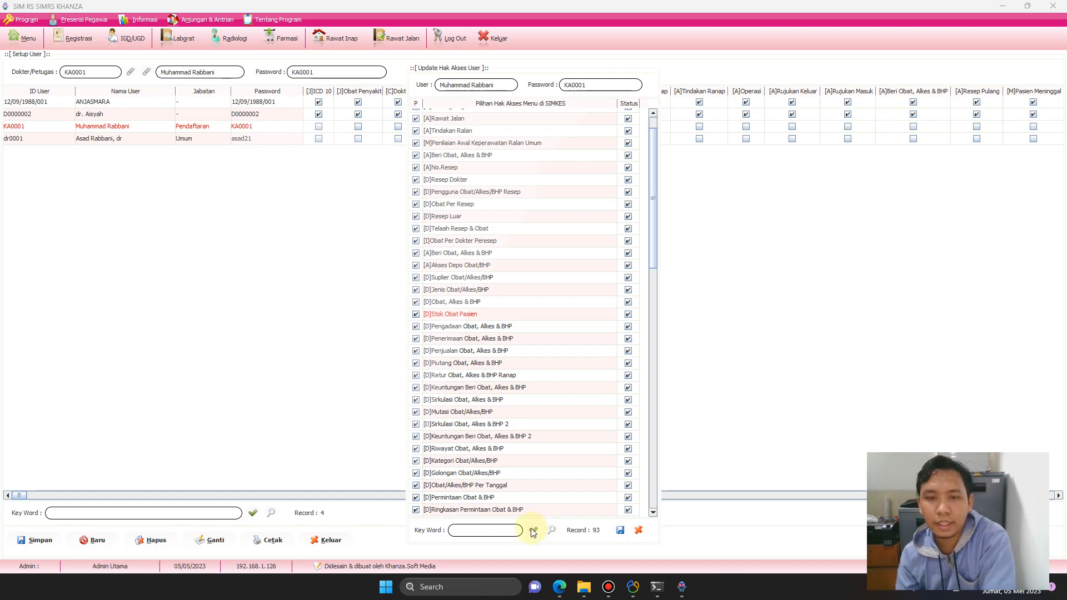
left_click(533, 530)
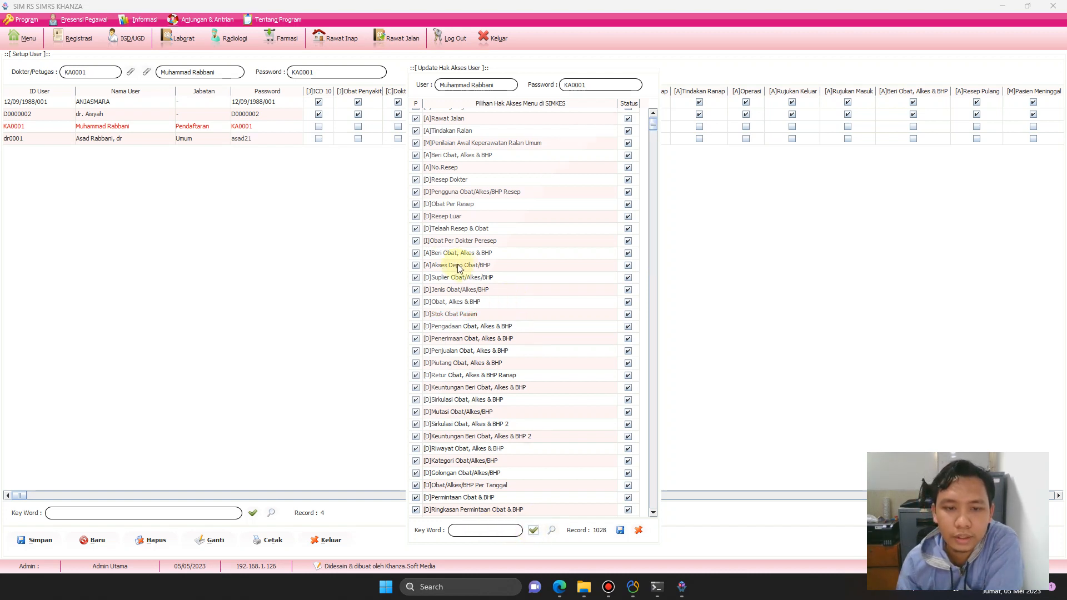
left_click_drag(652, 126, 649, 102)
right_click(439, 173)
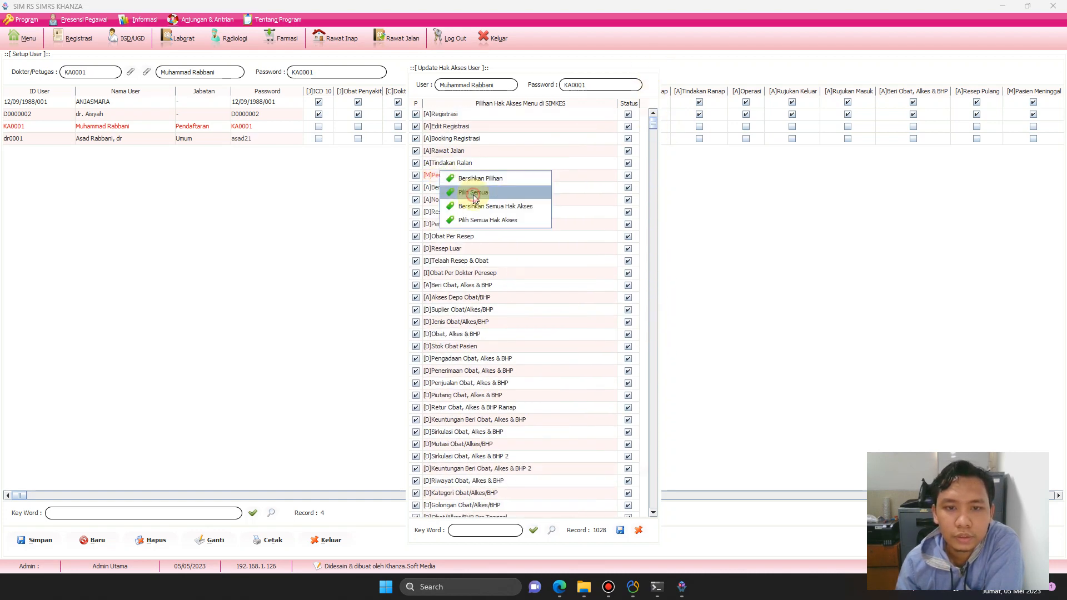
left_click(472, 192)
right_click(576, 185)
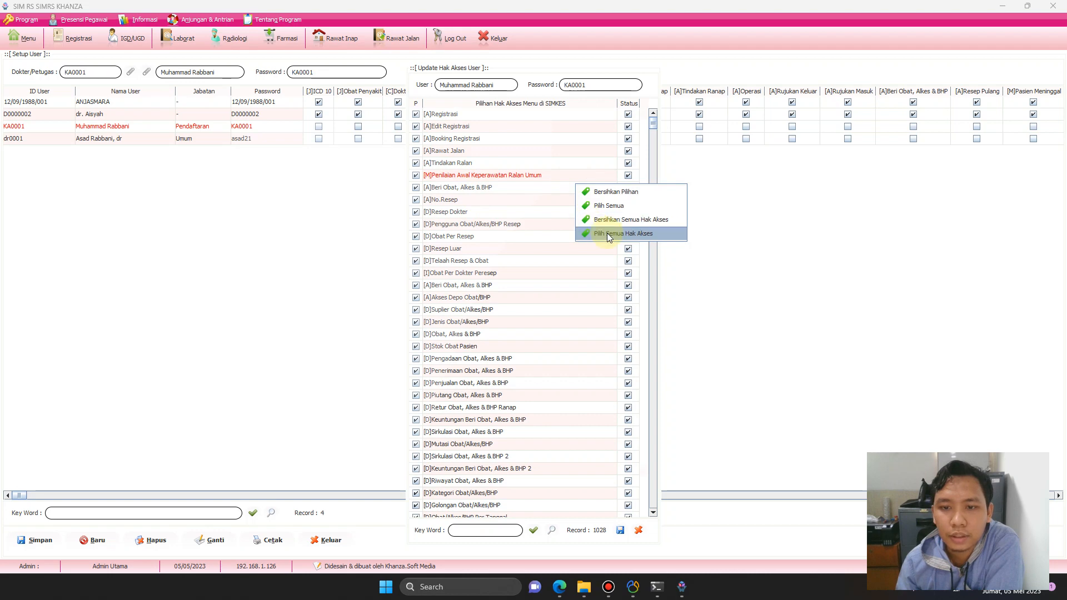
left_click(607, 234)
Filter the access-rights list by the keyword RANAP and review the results.
scroll(491, 437, "down", 15)
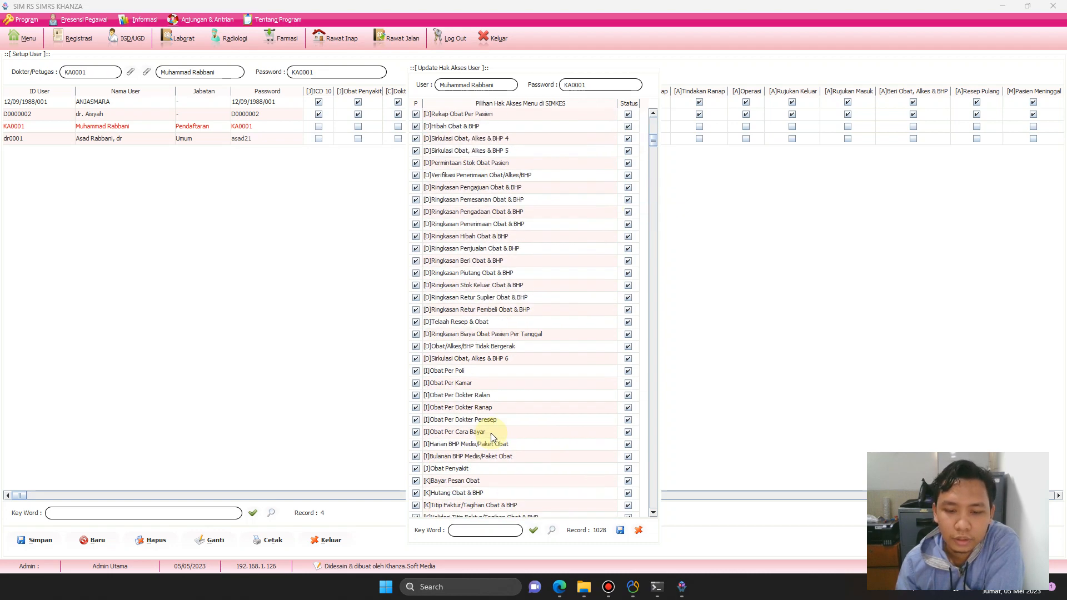
scroll(492, 433, "down", 10)
left_click(488, 528)
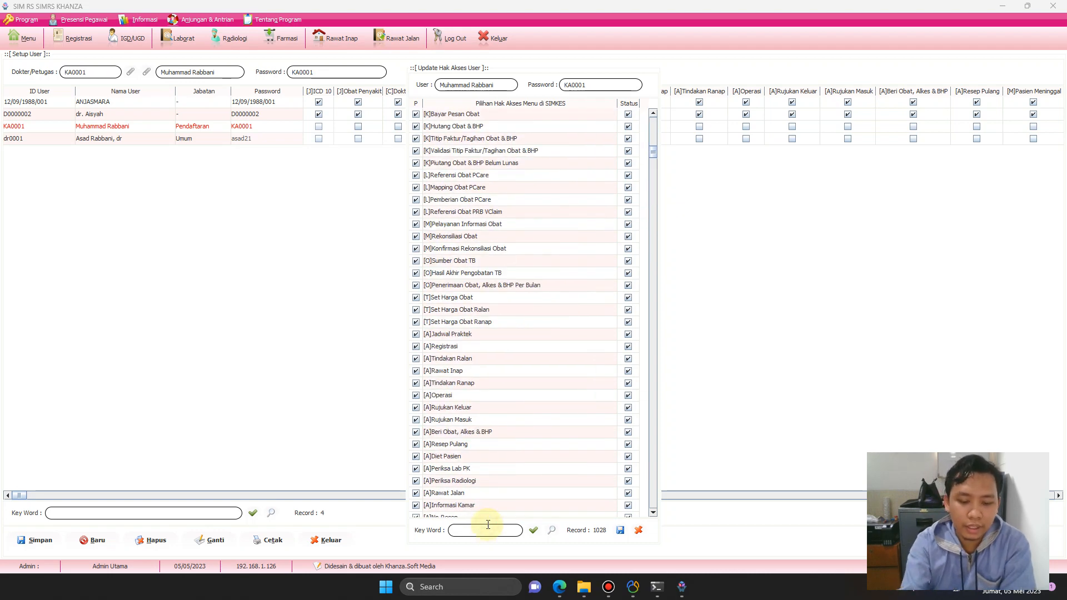
type("RANAP")
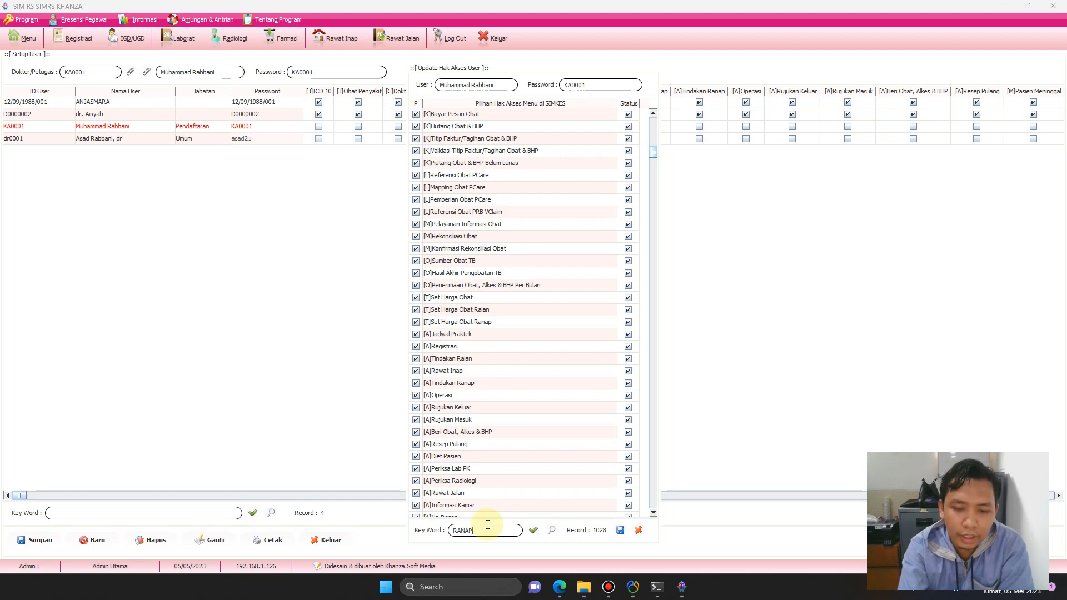
scroll(454, 280, "up", 9)
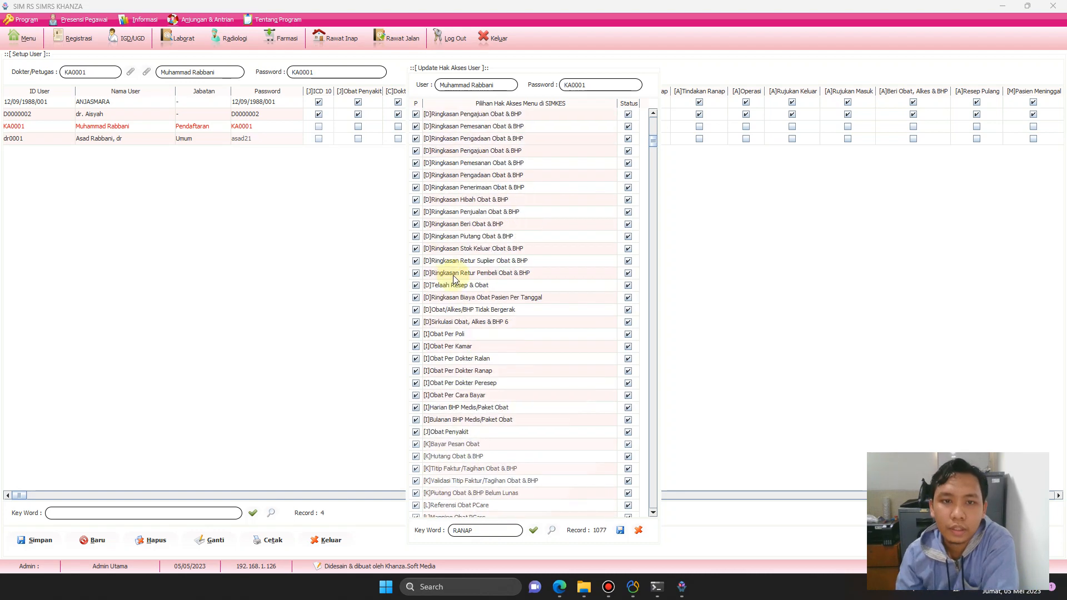
scroll(453, 266, "up", 16)
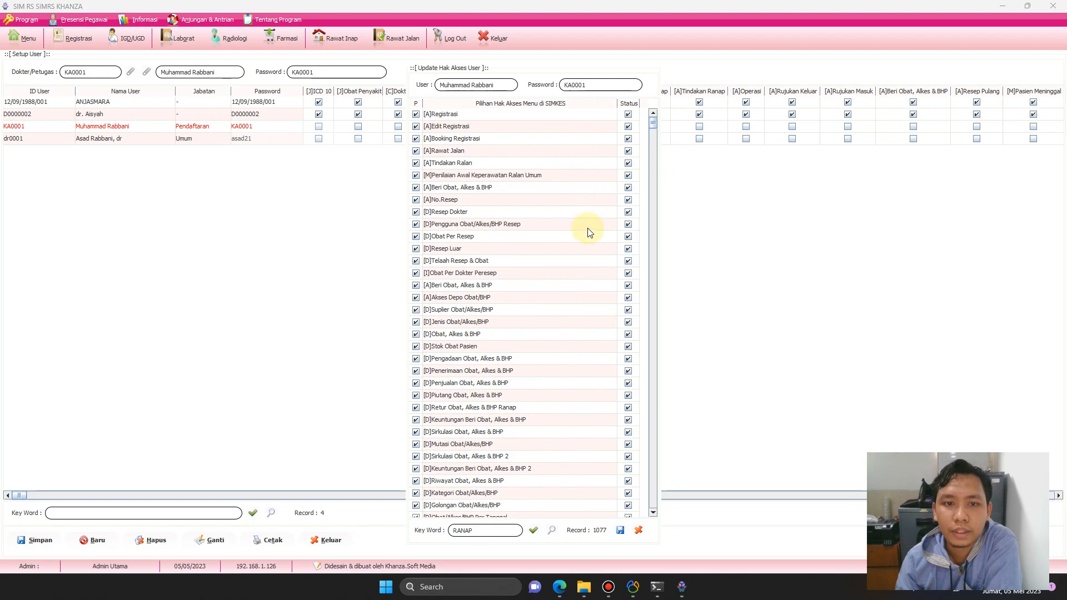
scroll(556, 272, "down", 20)
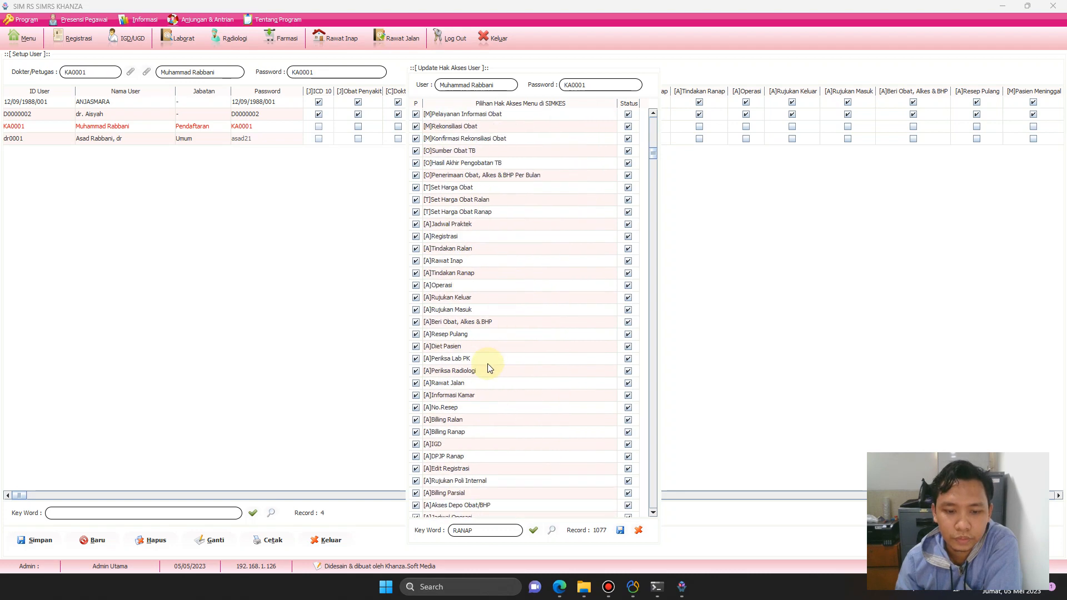
scroll(488, 368, "down", 20)
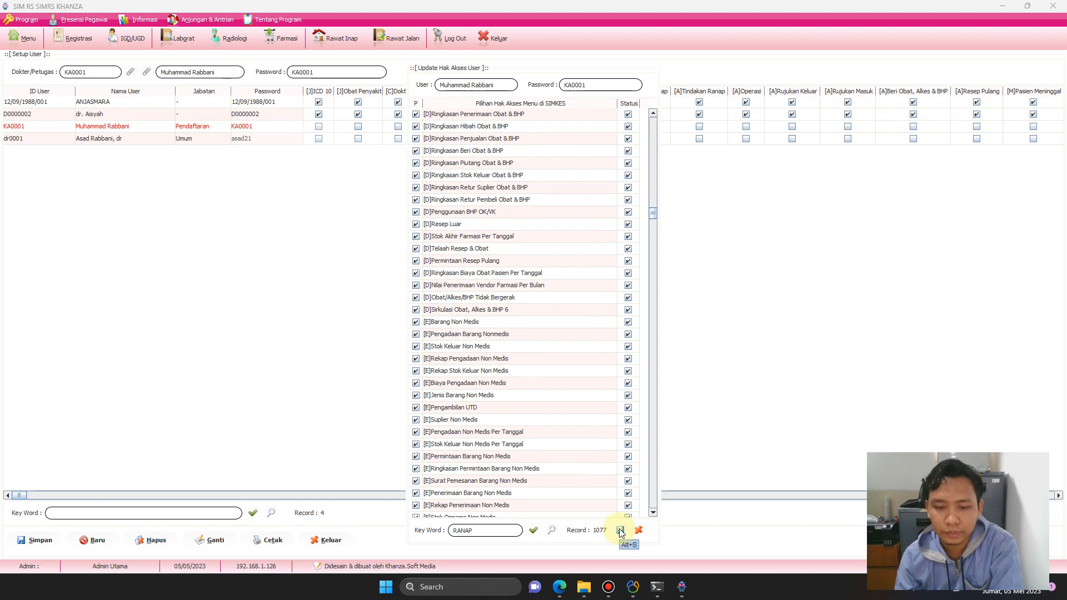
key("BackSpace")
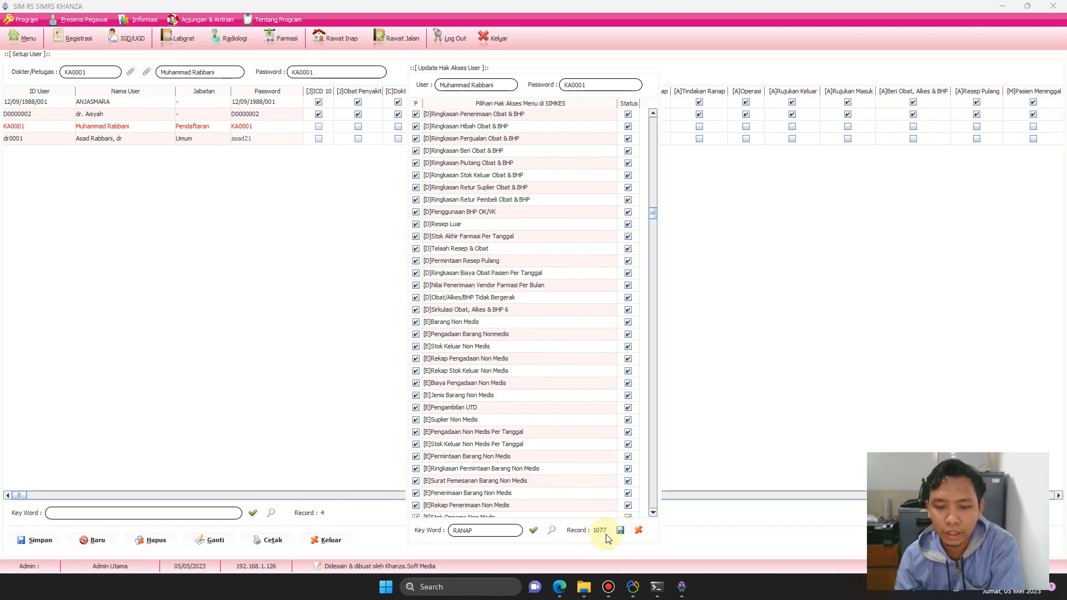
Clear the keyword, reload all 1963 rights, save them, and close the rights editor.
key("BackSpace")
key("BackSpace")
key("BackSpace")
key("BackSpace")
left_click(534, 531)
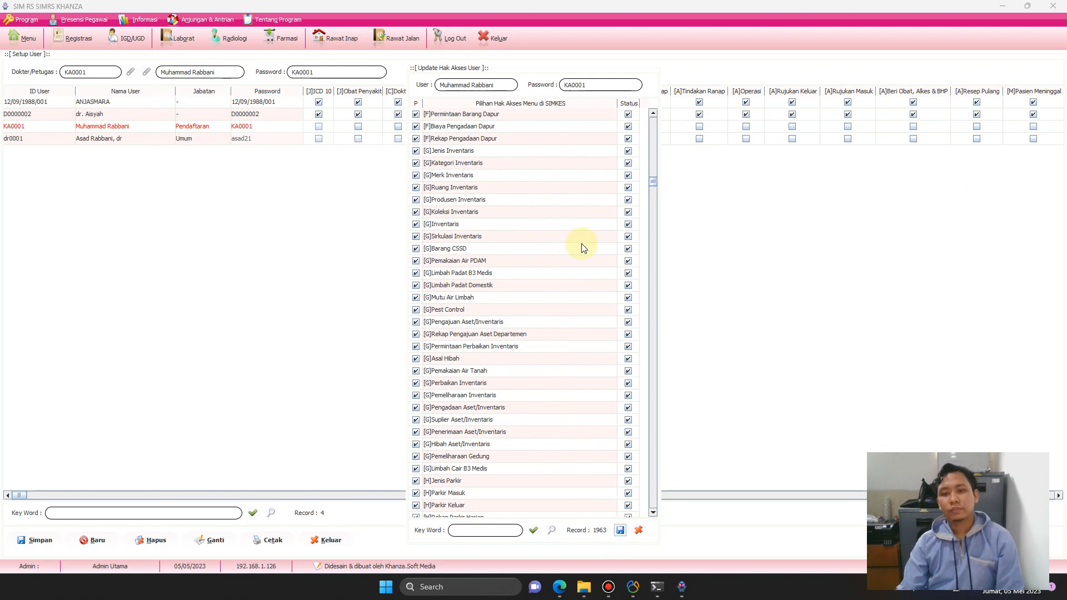
left_click(536, 304)
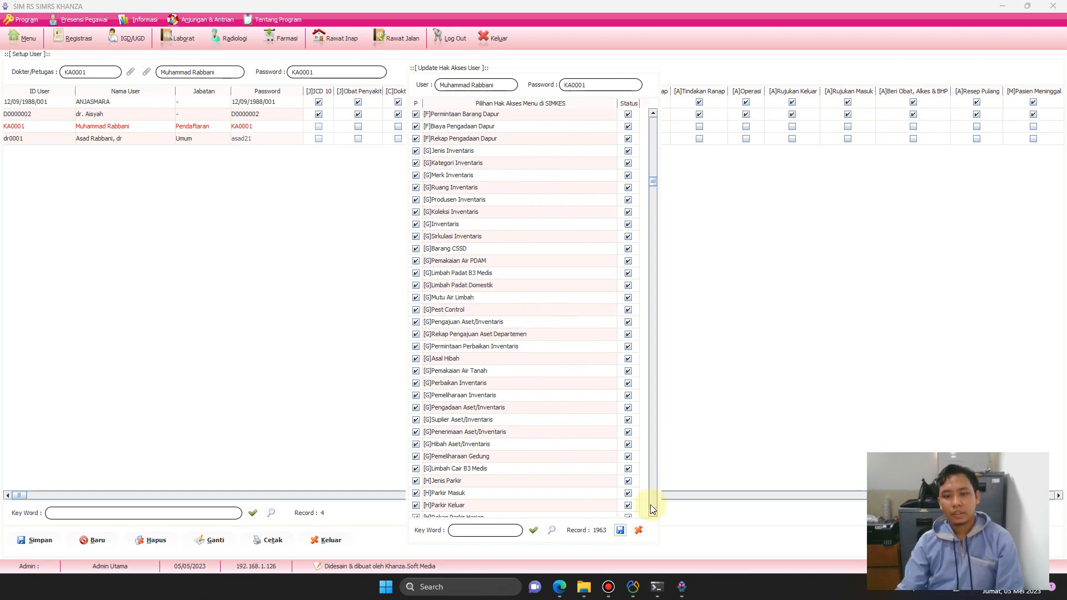
left_click(638, 530)
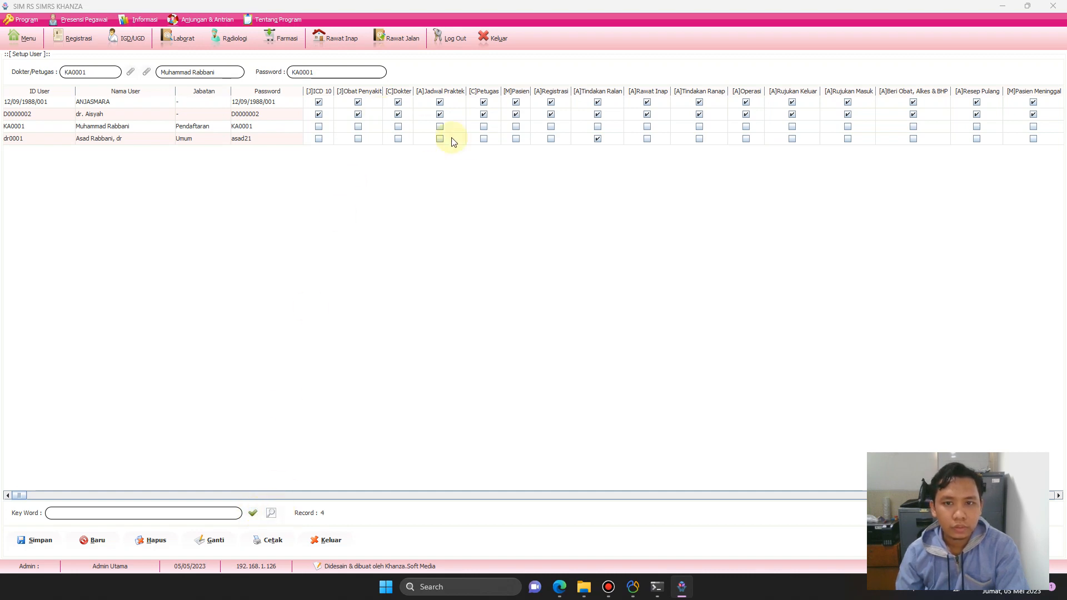
Log out of the admin session and exit SIMRS Khanza.
left_click(452, 40)
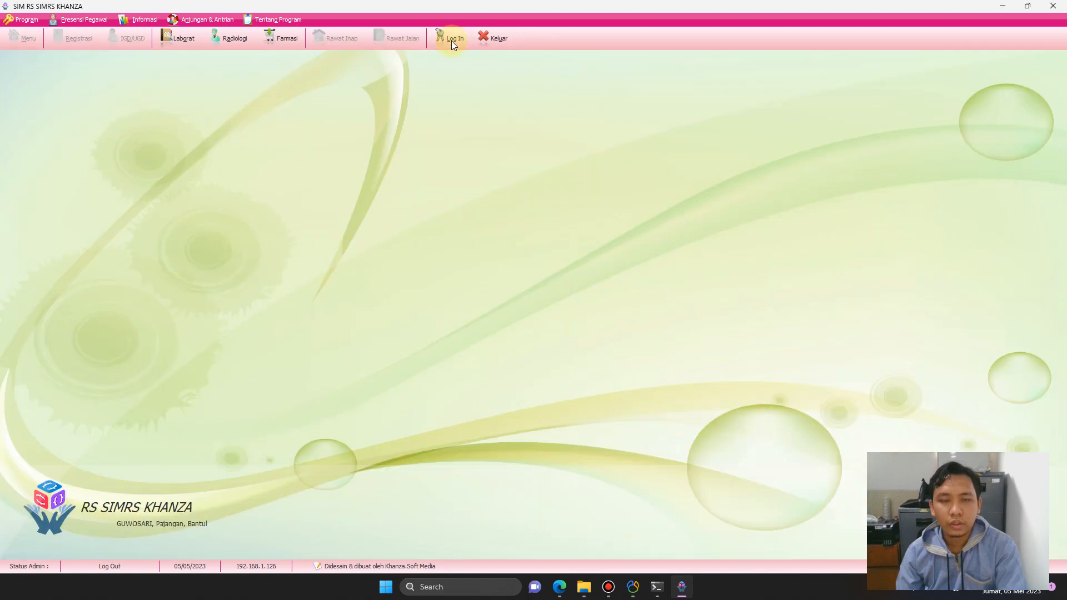
left_click(454, 43)
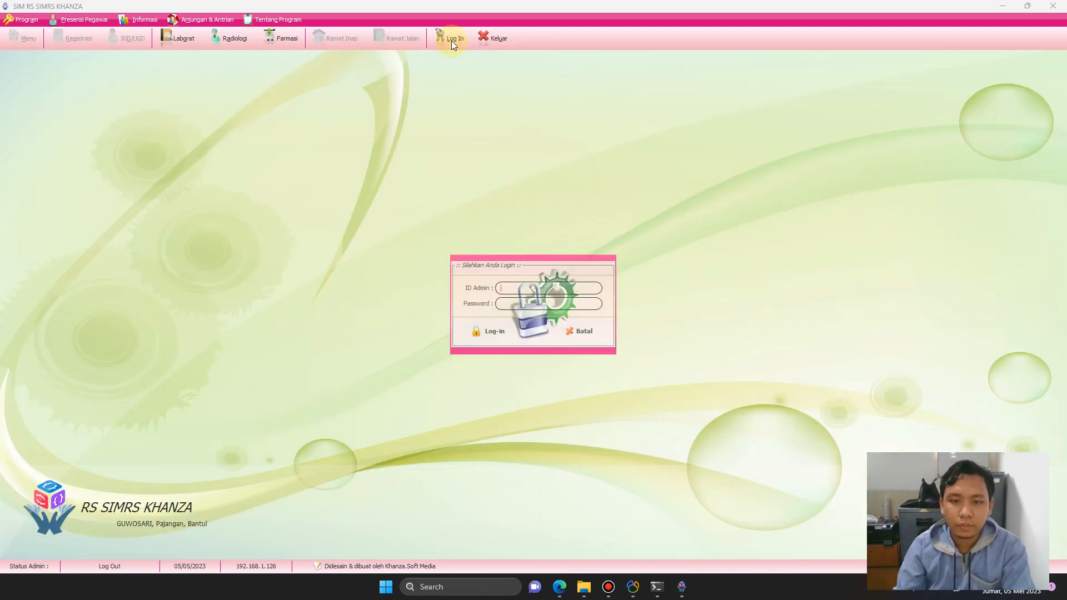
left_click(587, 332)
left_click(497, 36)
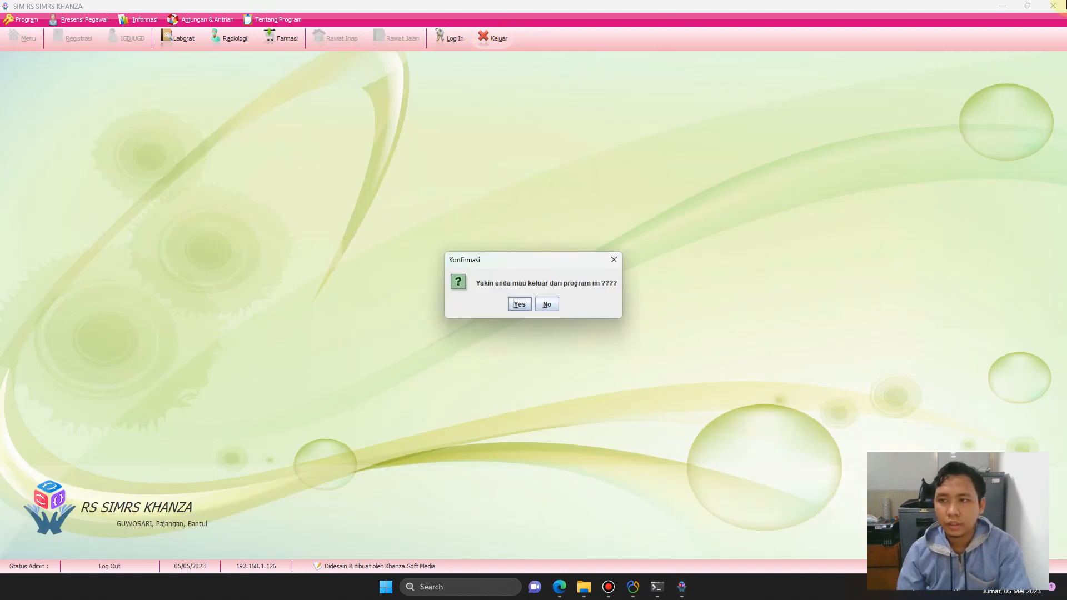
left_click(548, 305)
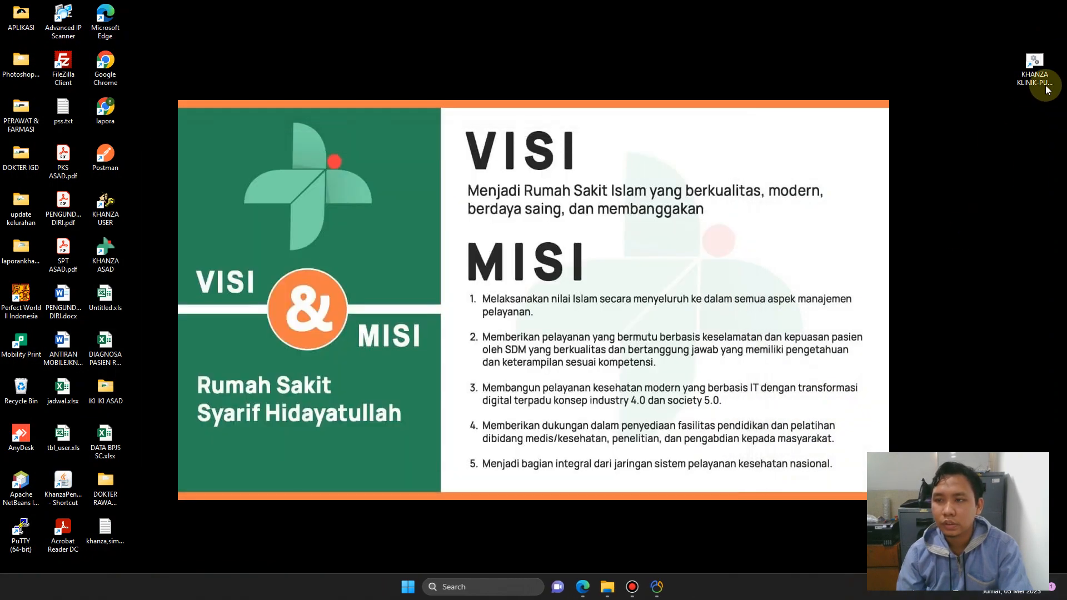
Relaunch Khanza from the desktop shortcut and attempt a login, which fails.
double_click(1038, 82)
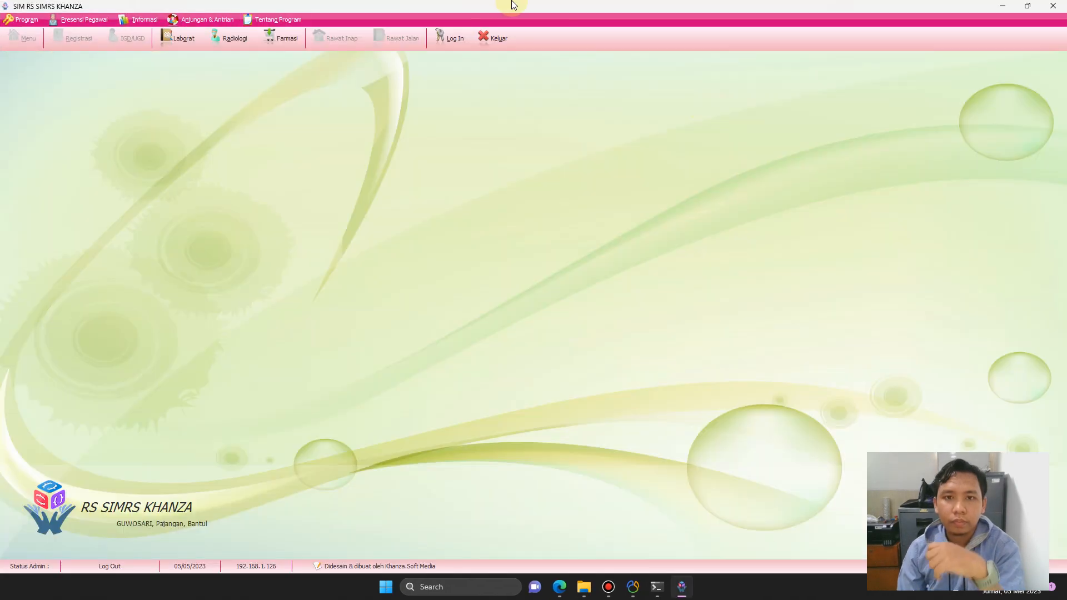
left_click(462, 42)
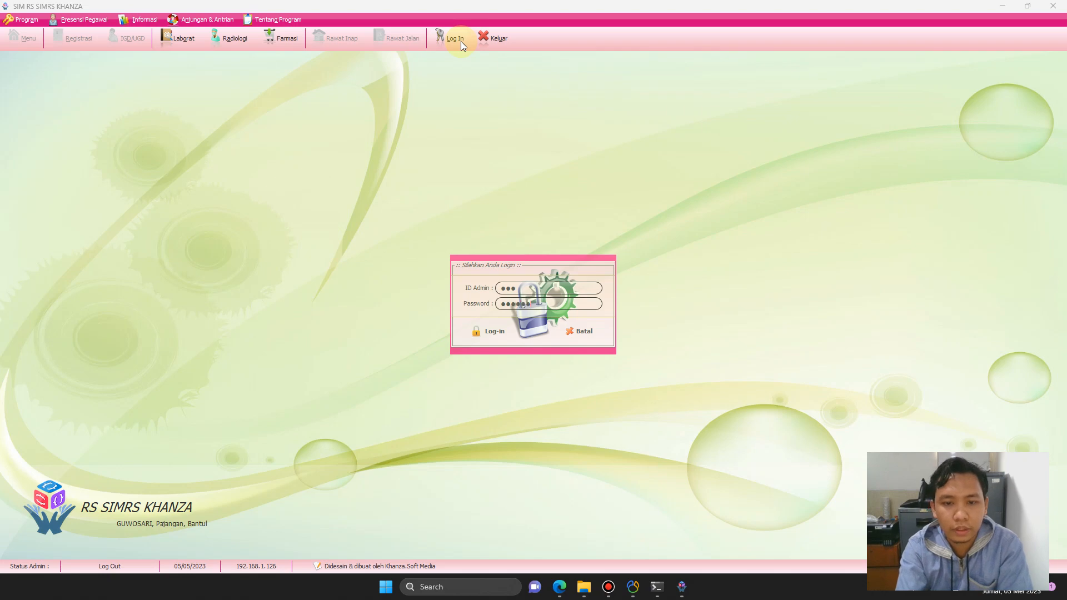
key("Return")
key("Return")
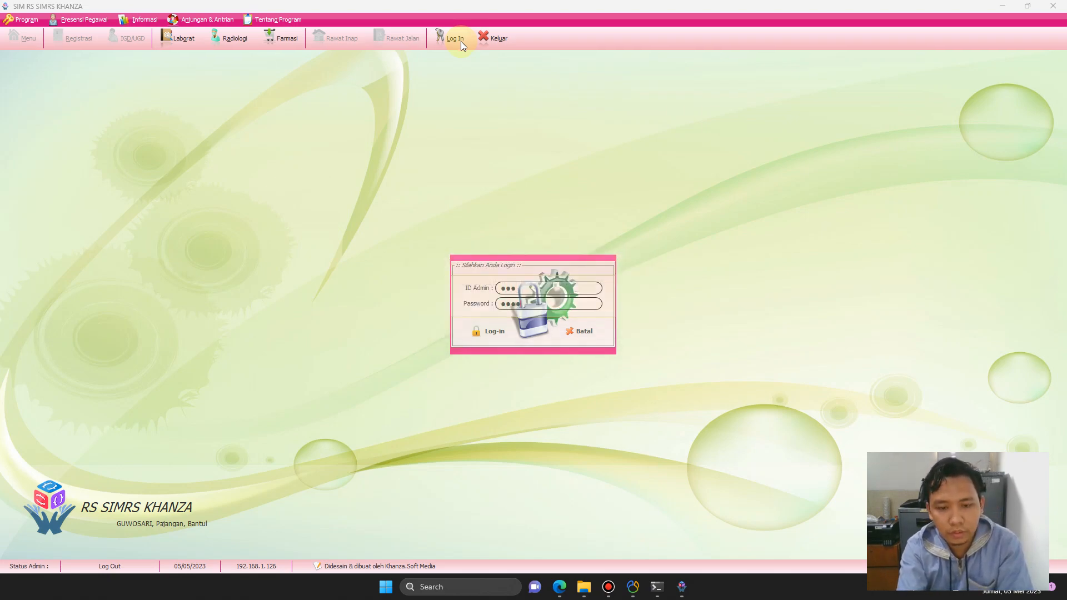
key("Return")
key("Return")
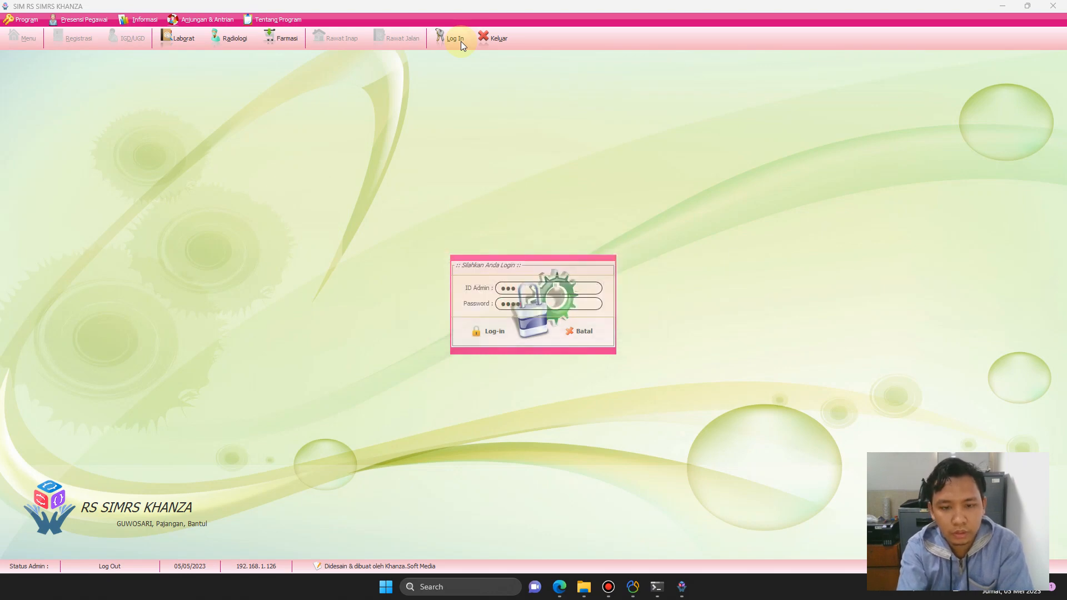
Sign in as Admin Utama and open Set User by searching the menu for 'set'.
key("Return")
left_click(21, 41)
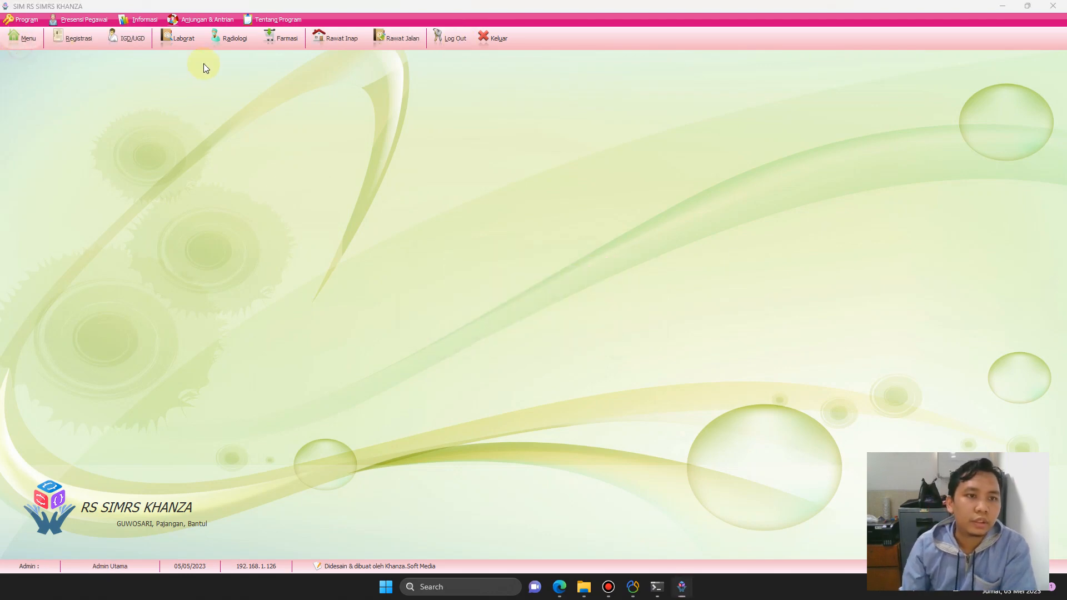
type("set user")
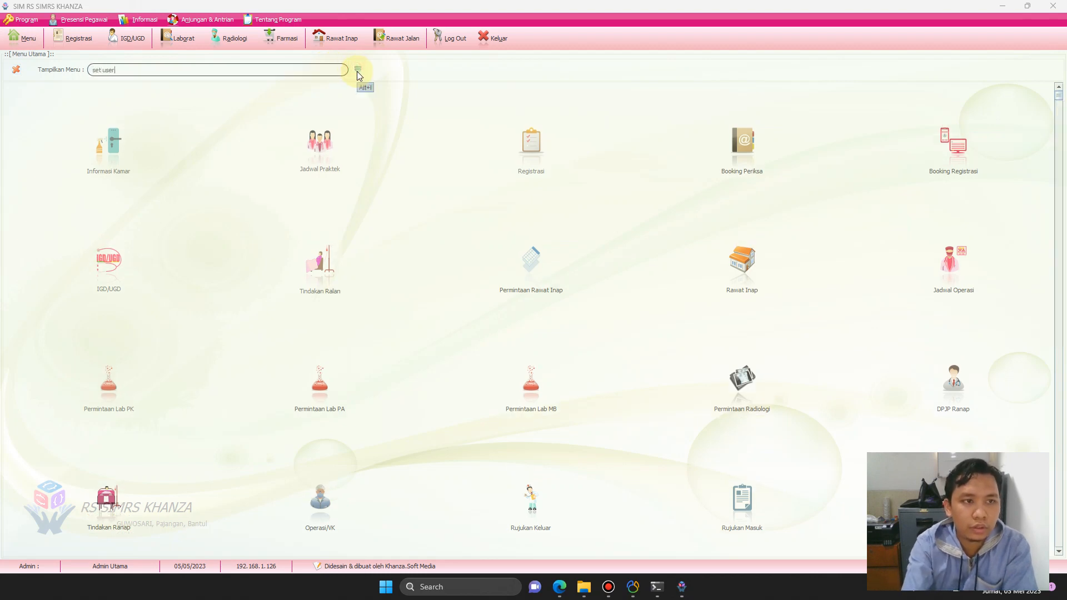
left_click(358, 71)
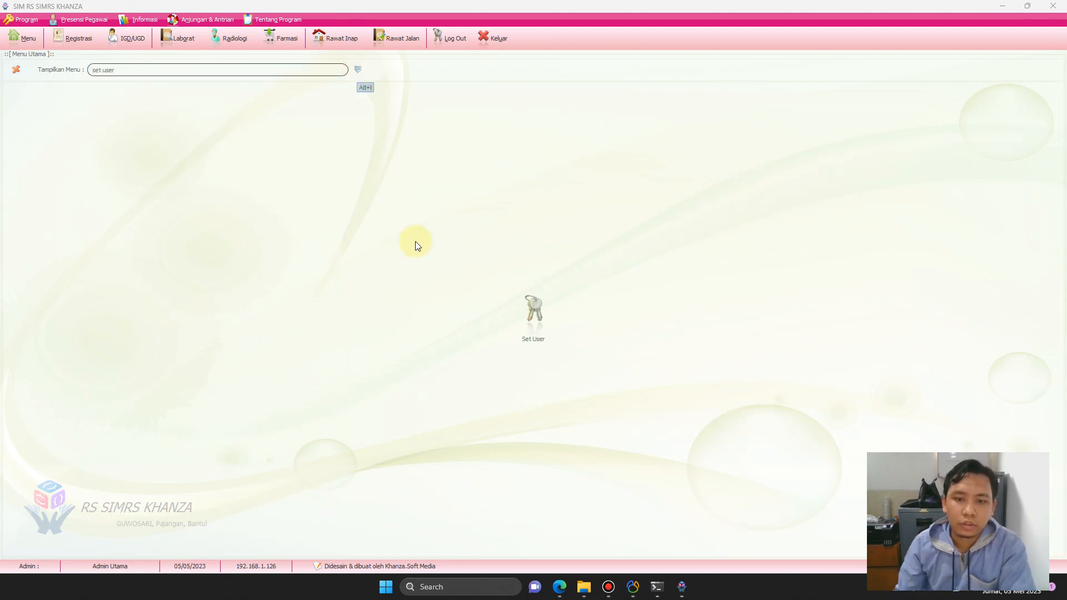
left_click(532, 307)
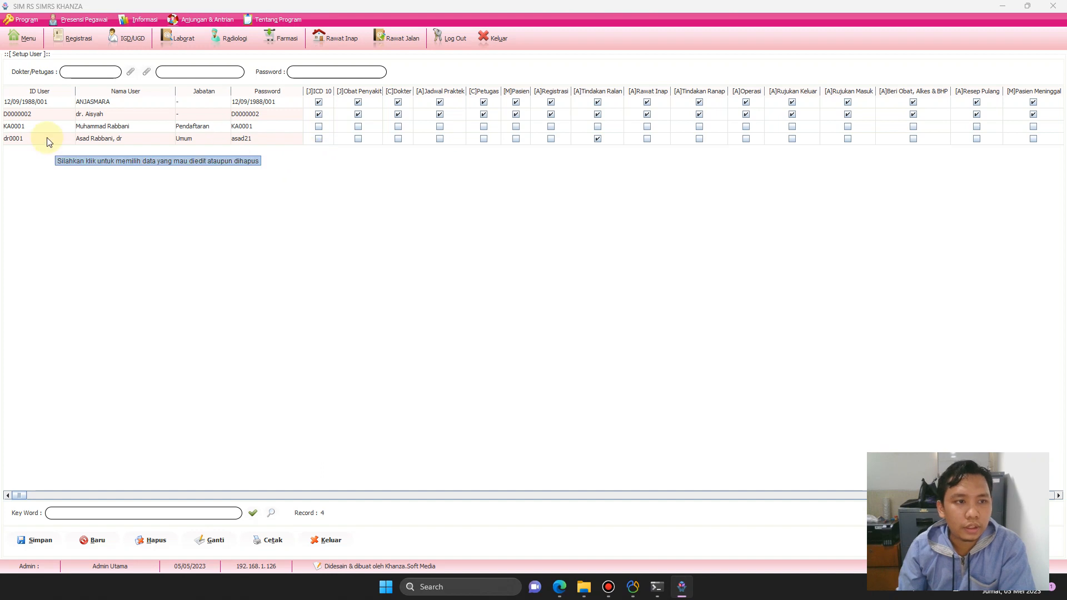
Grant the Pendaftaran user every access right via Update Hak Akses and save.
left_click(104, 131)
right_click(104, 131)
left_click(135, 146)
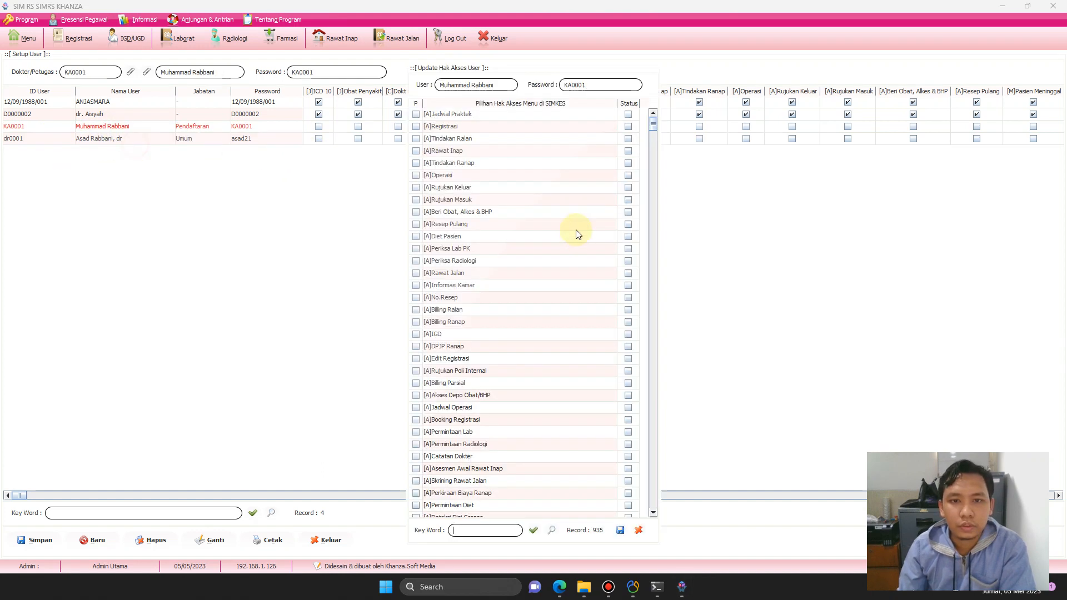
left_click(437, 116)
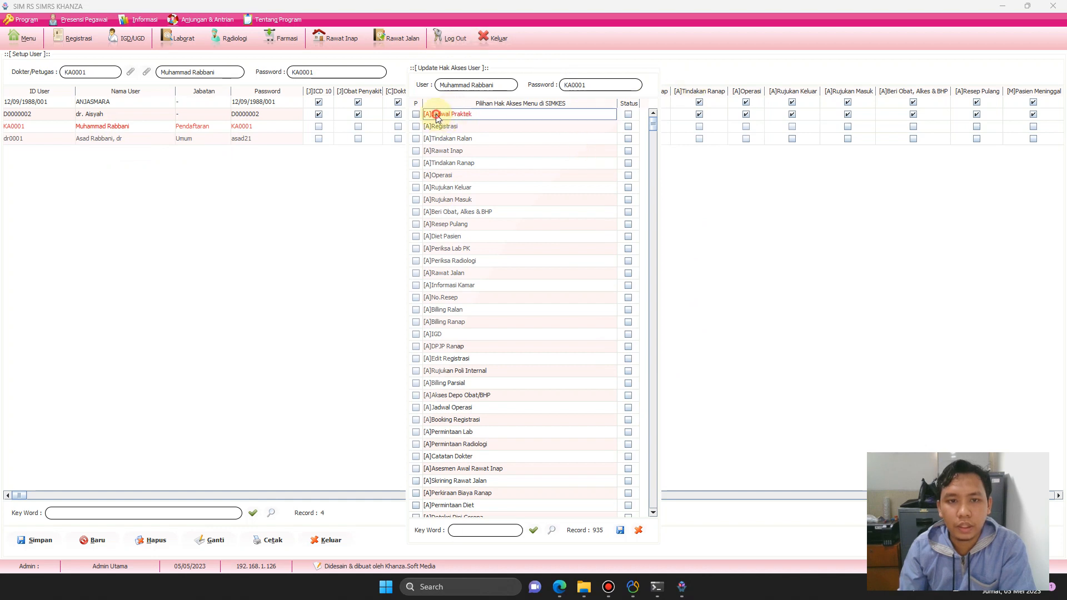
right_click(437, 116)
left_click(483, 137)
right_click(543, 132)
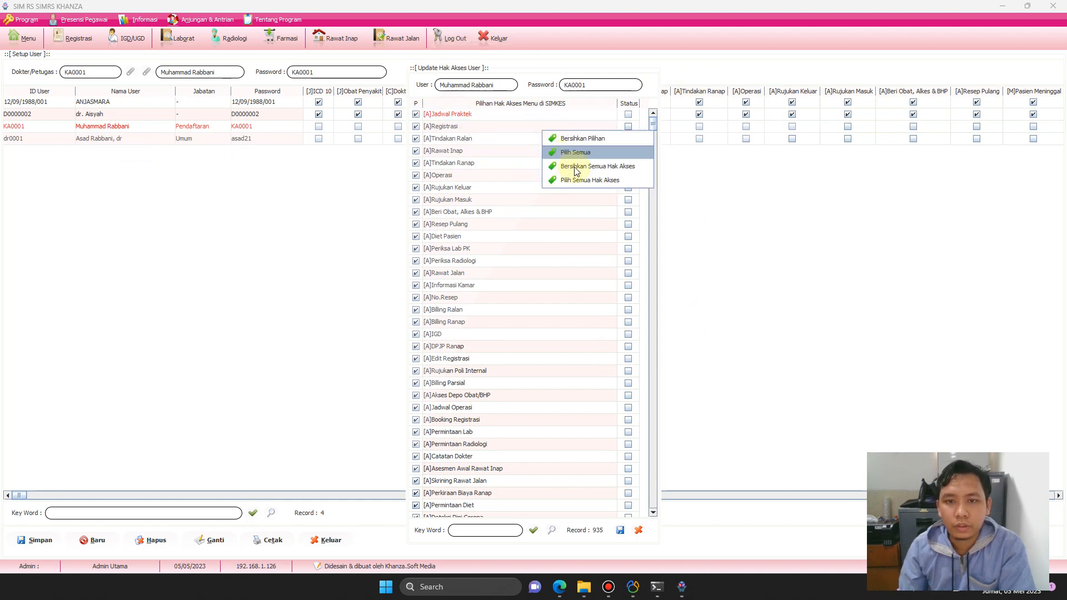
left_click(590, 181)
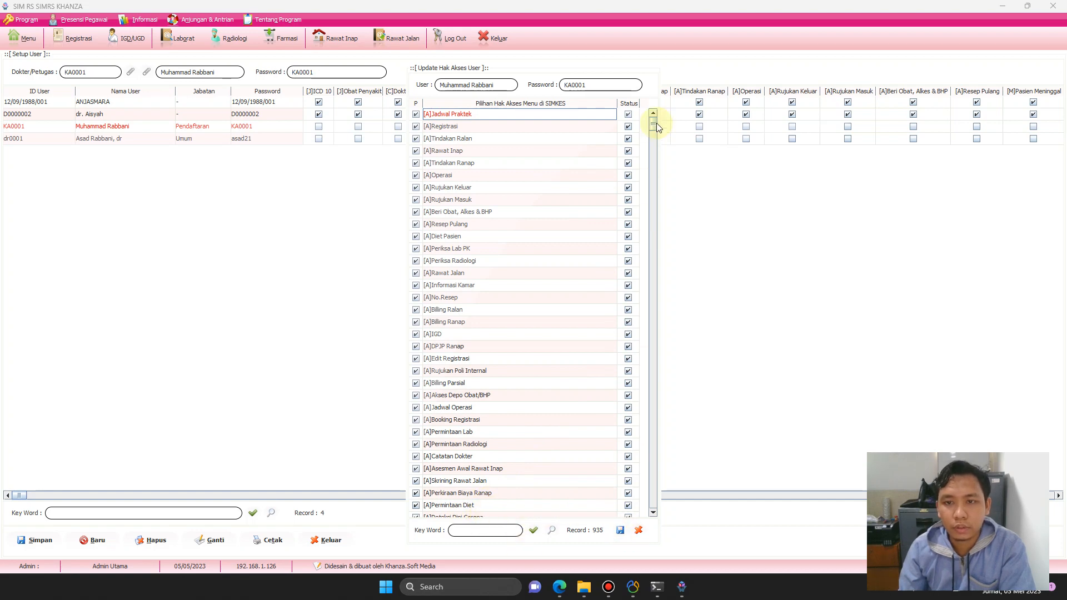
left_click_drag(656, 123, 662, 5)
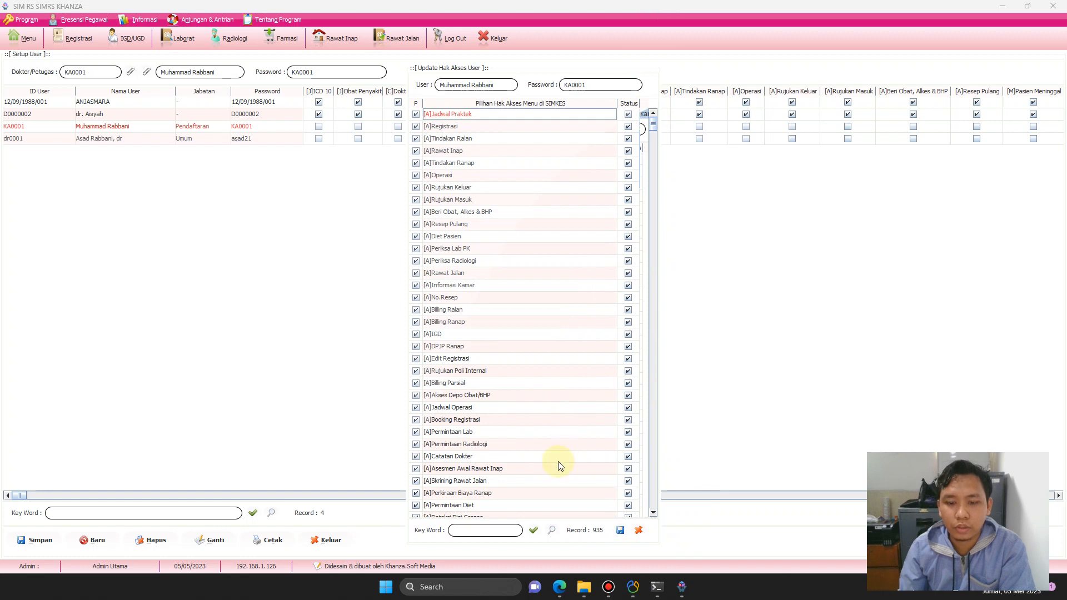
left_click(620, 530)
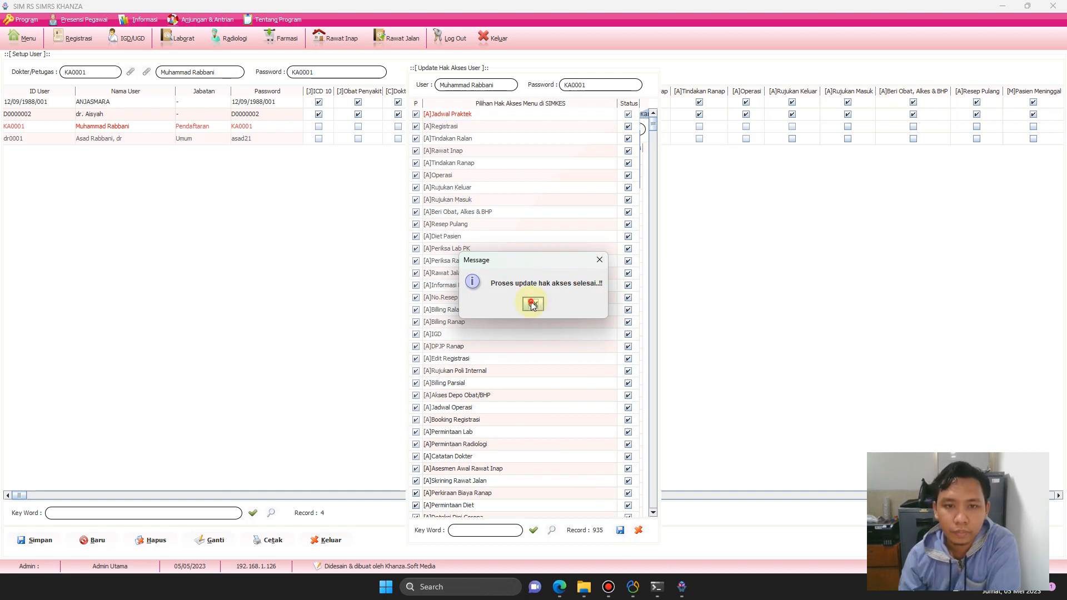
left_click(534, 302)
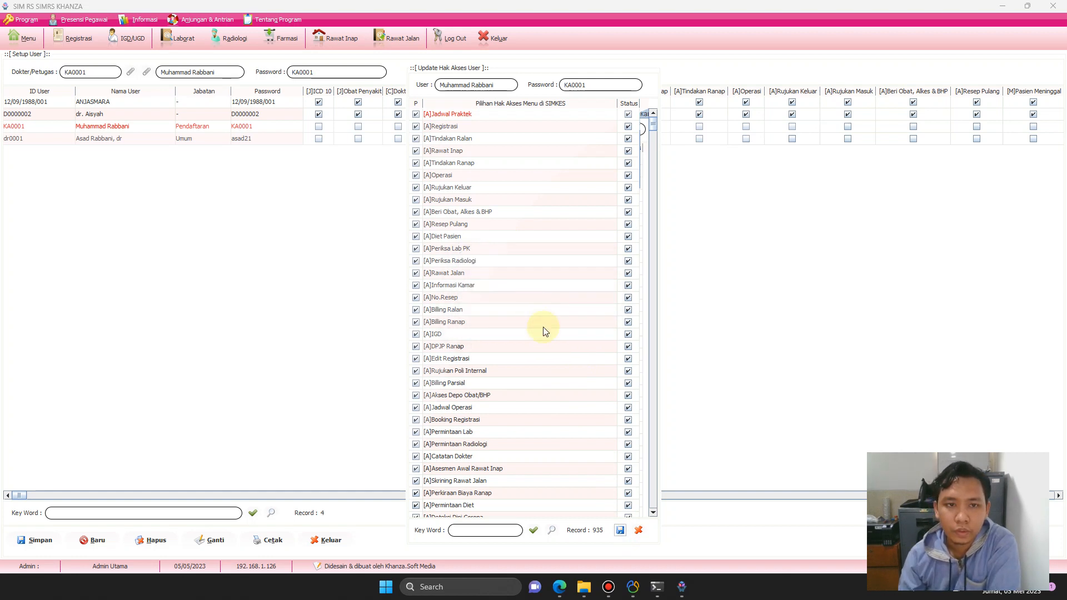
Close the editor and reopen the Pendaftaran user's access rights to verify them.
left_click(639, 530)
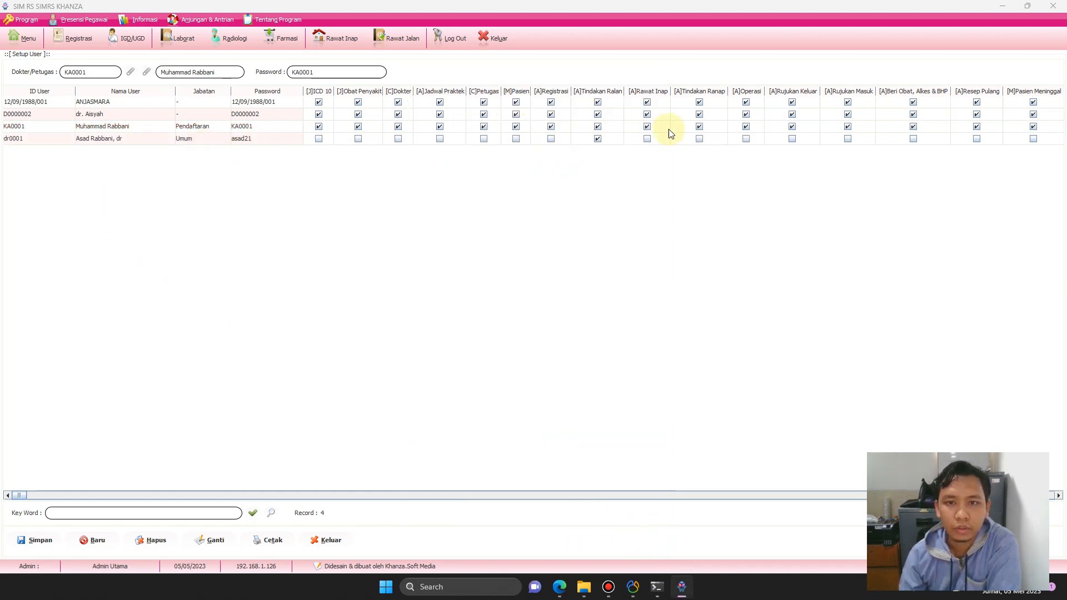
left_click(99, 125)
right_click(100, 124)
left_click(131, 149)
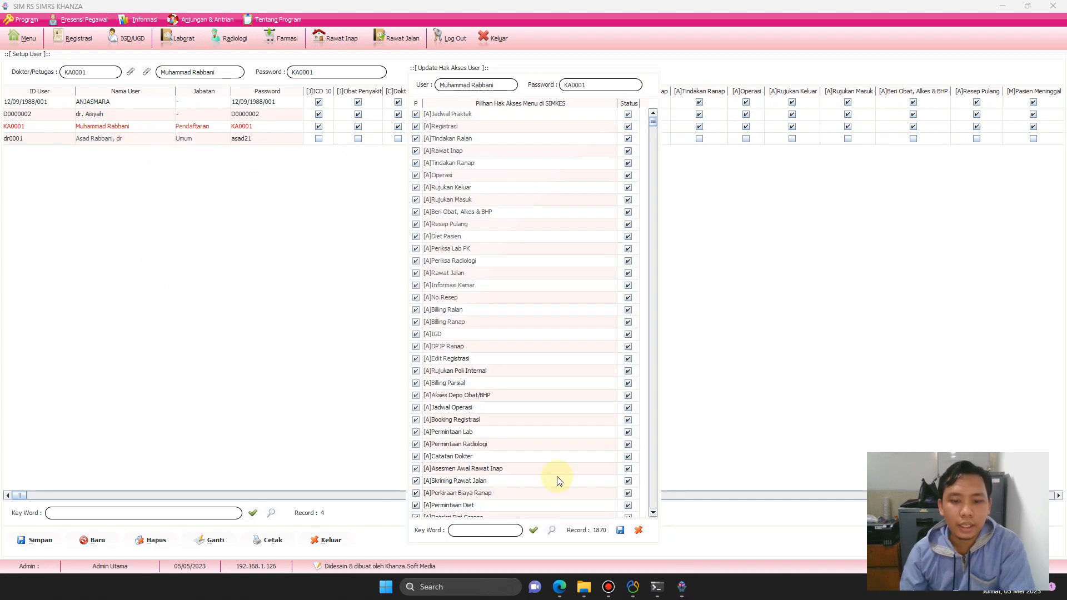
Close the editor and Setup User window, exit Khanza, and relaunch it from the desktop shortcut.
left_click(638, 529)
left_click(483, 44)
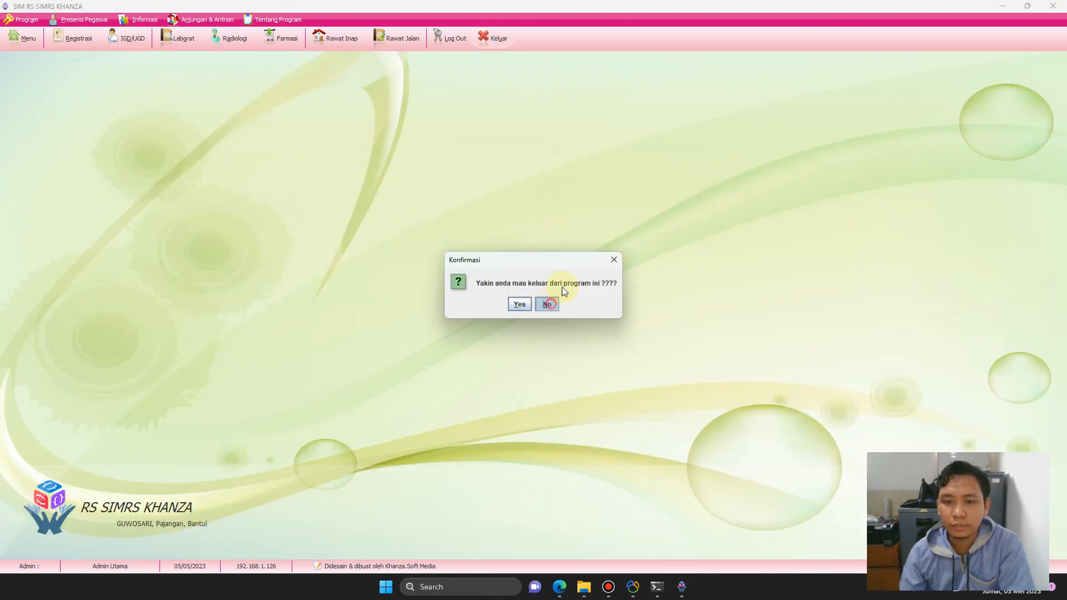
left_click(511, 40)
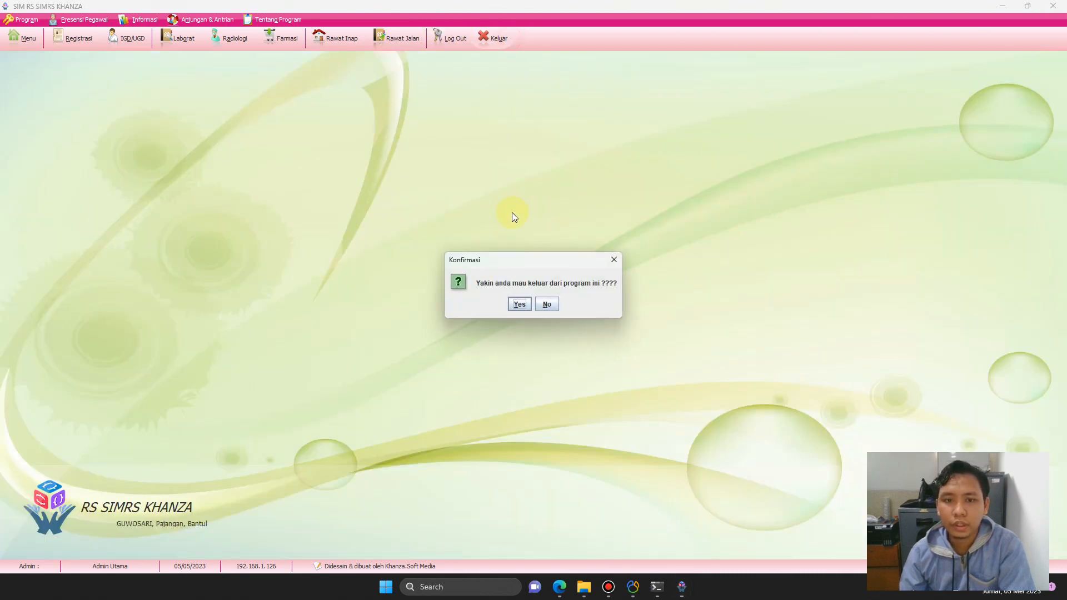
left_click(520, 306)
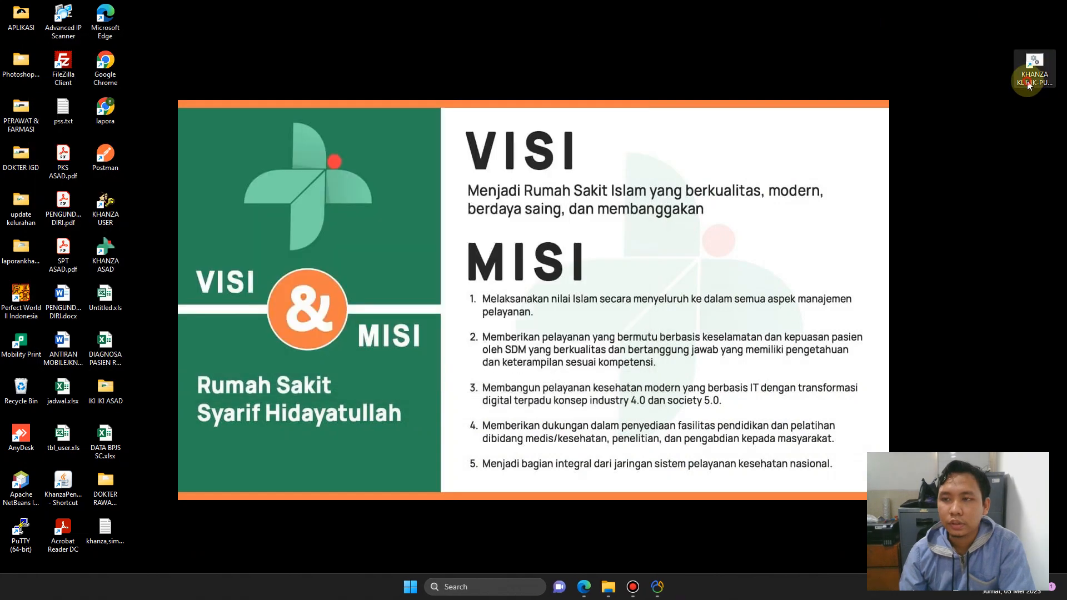
left_click(1029, 83)
double_click(1029, 83)
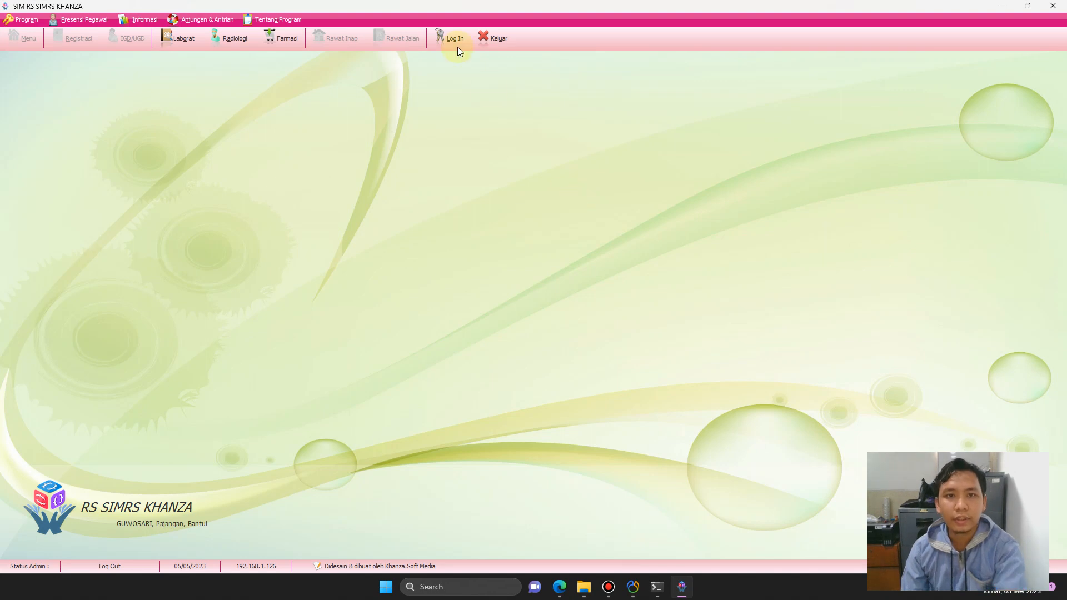
Log in to SIMRS Khanza as Admin Utama.
left_click(453, 42)
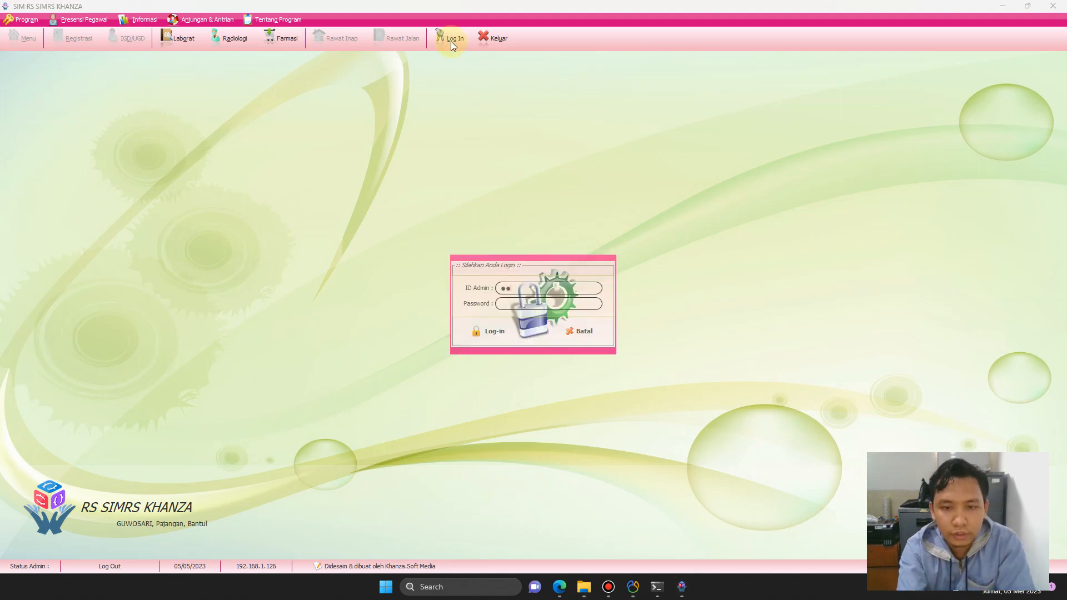
left_click(548, 287)
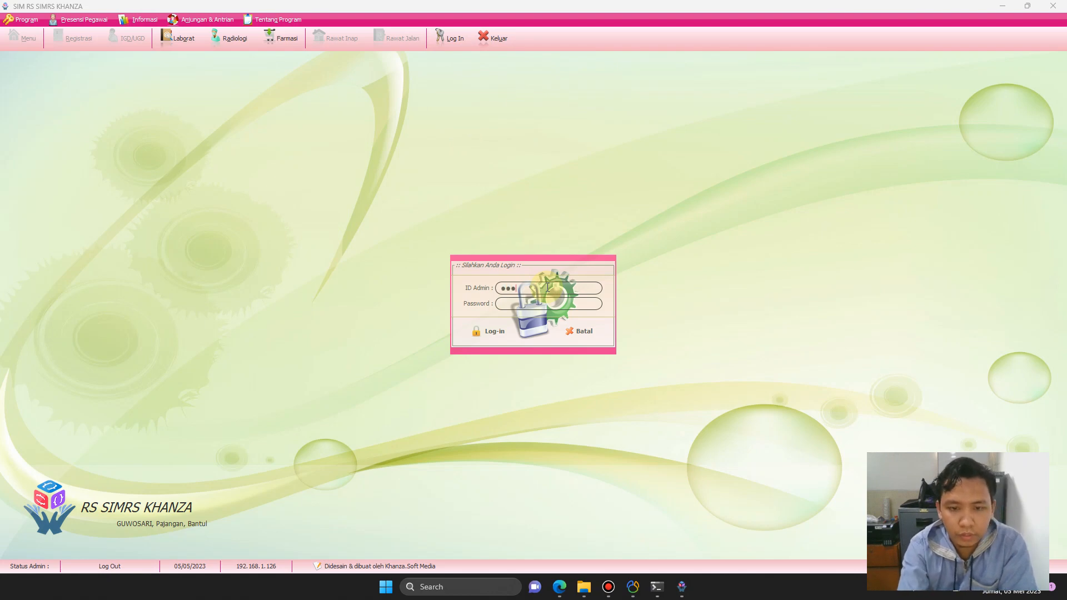
key("Return")
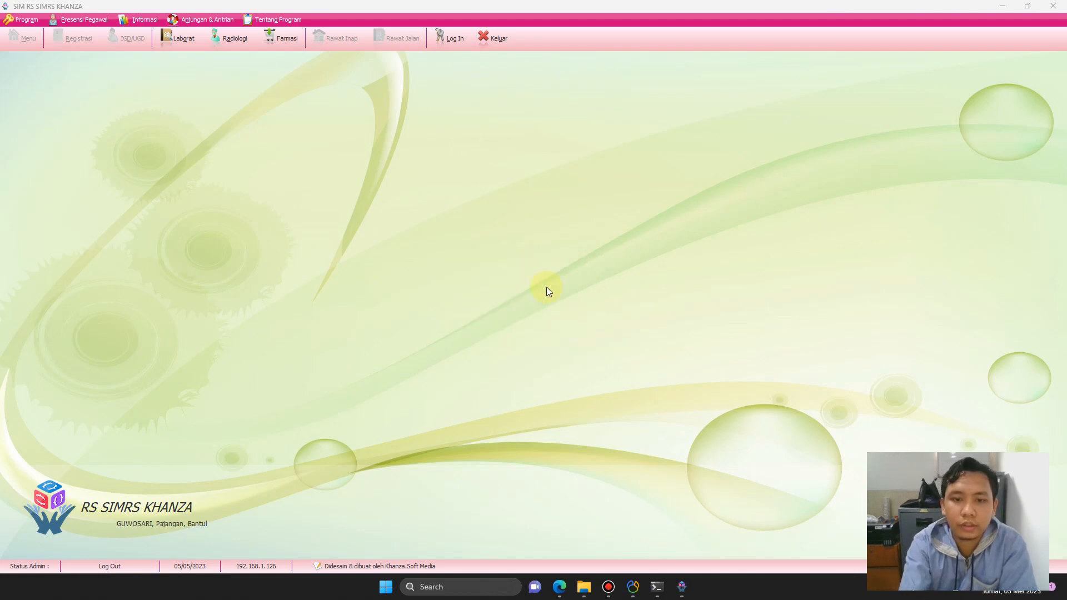
Open Set User via a 'set user' menu search and right-click the Pendaftaran user's row.
left_click(25, 38)
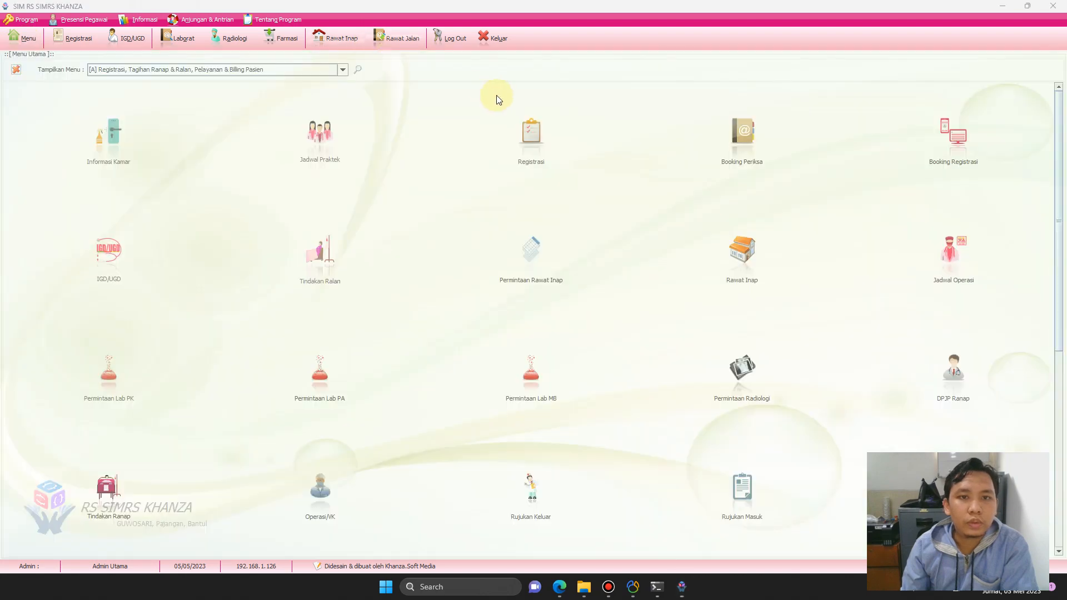
type("set")
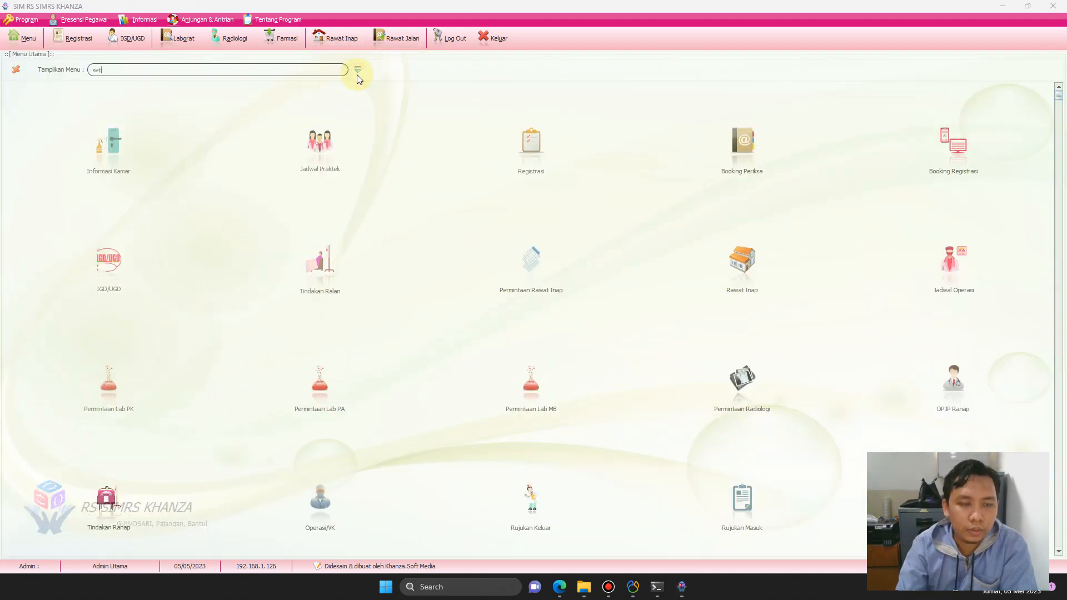
type(" user")
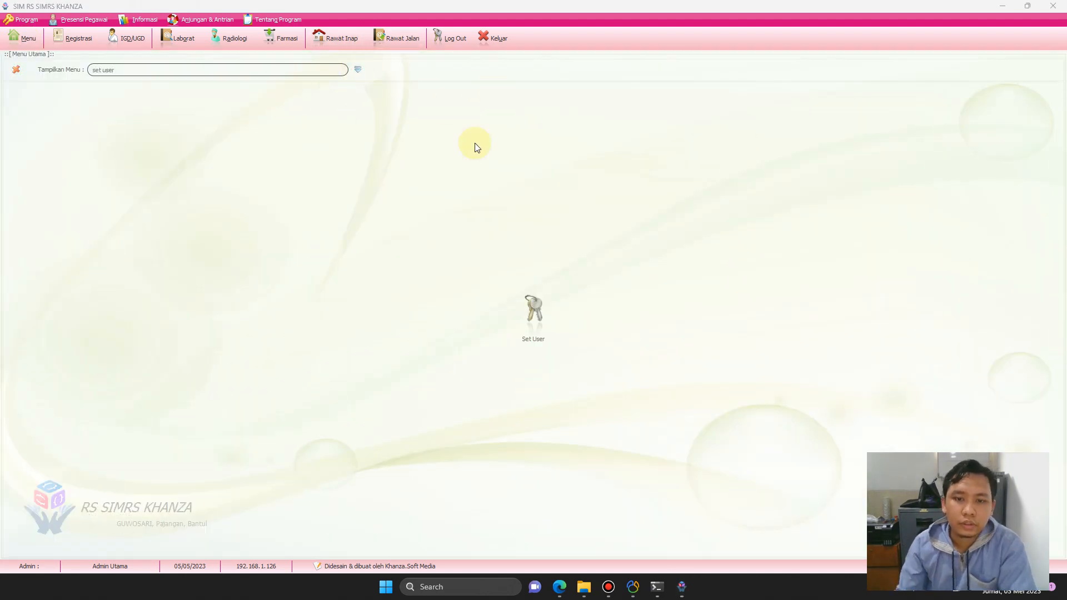
left_click(531, 322)
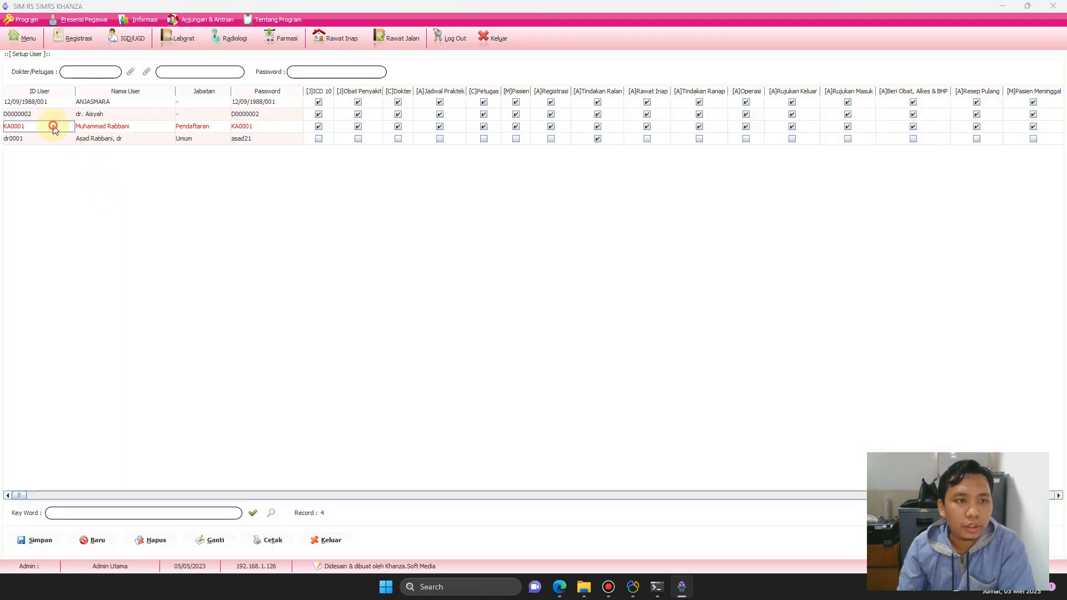
left_click(53, 126)
right_click(53, 126)
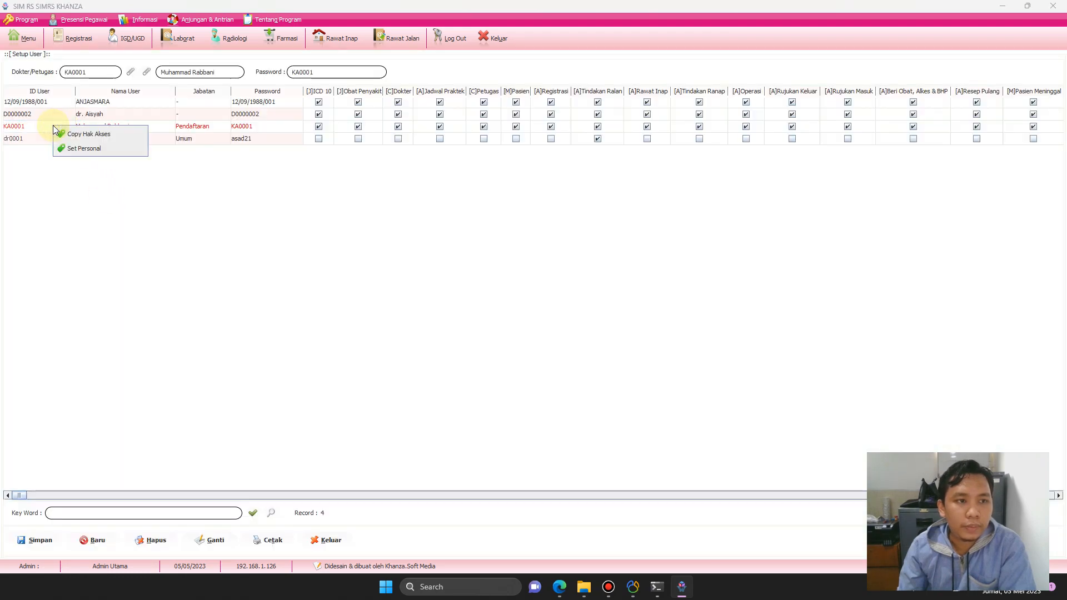
In Set Personal, filter to Ranap entries, clear all 49 Ranap rights, and save.
left_click(88, 151)
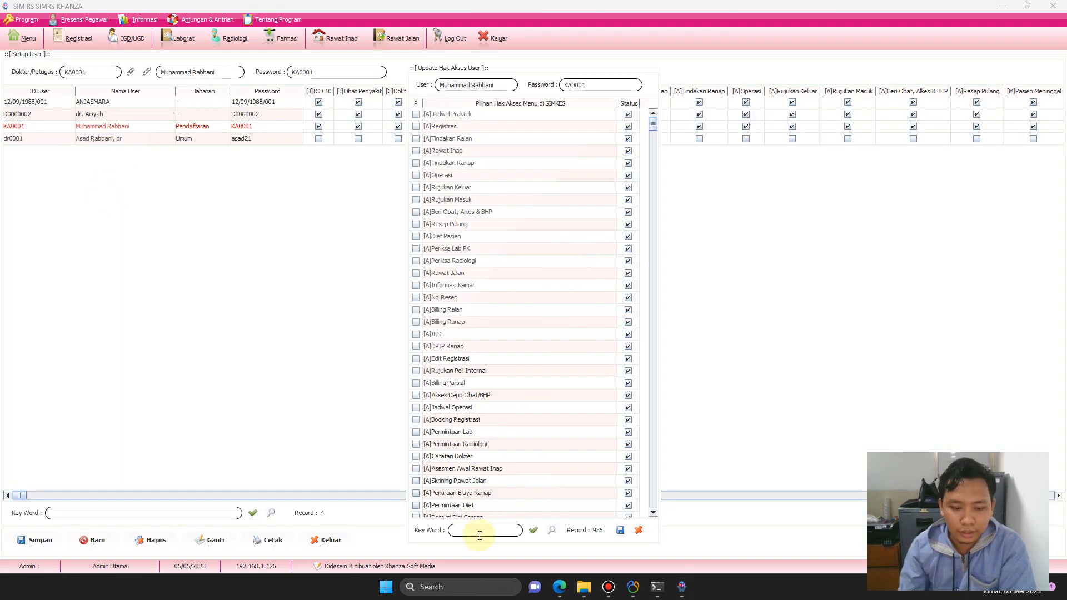
type("ranal")
key("Return")
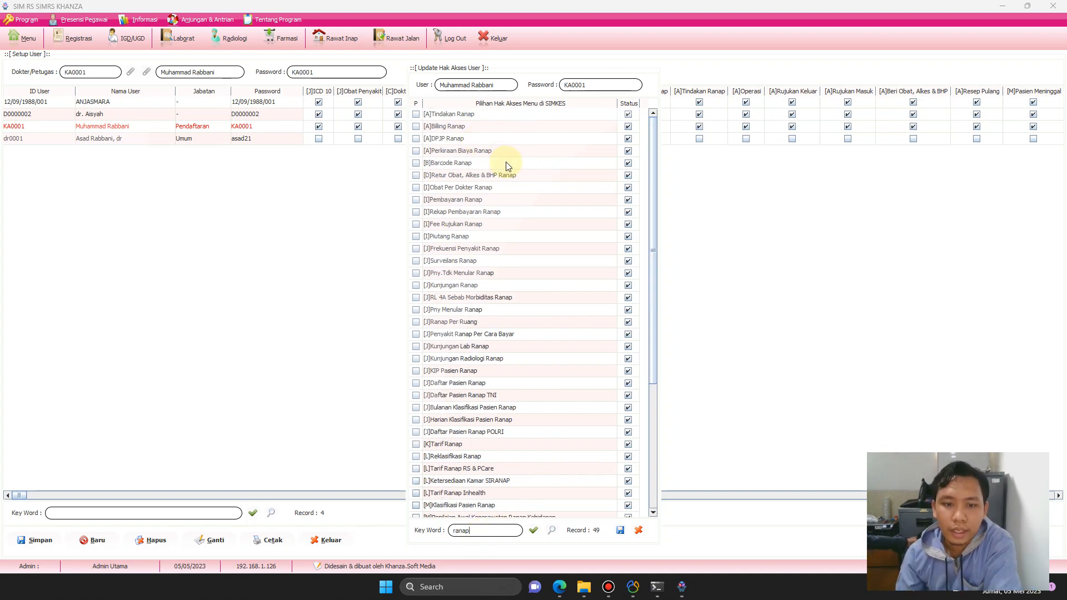
scroll(507, 165, "down", 6)
scroll(518, 190, "up", 6)
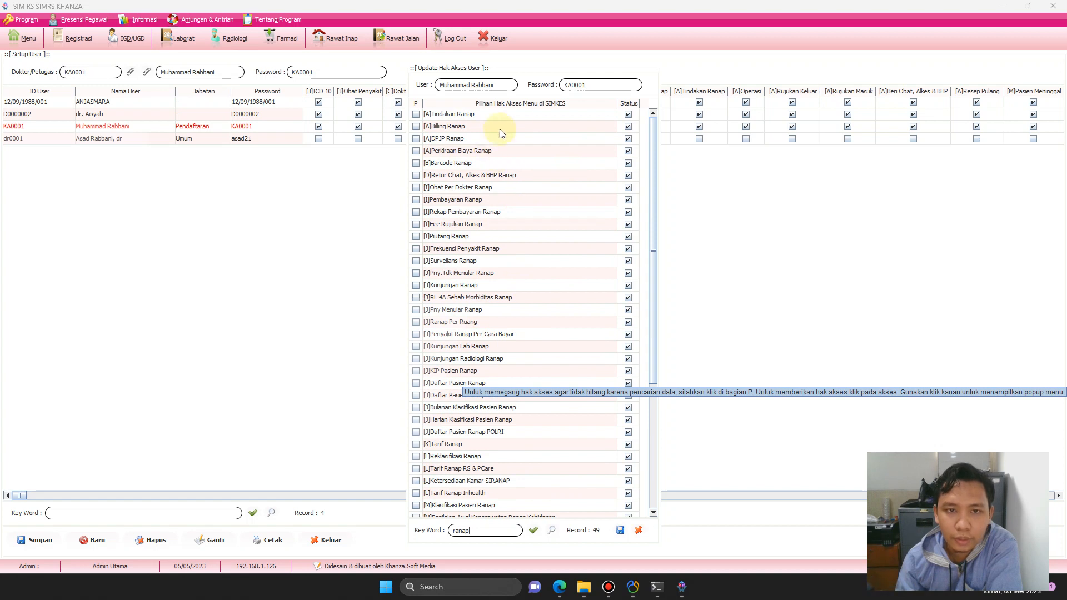
right_click(458, 112)
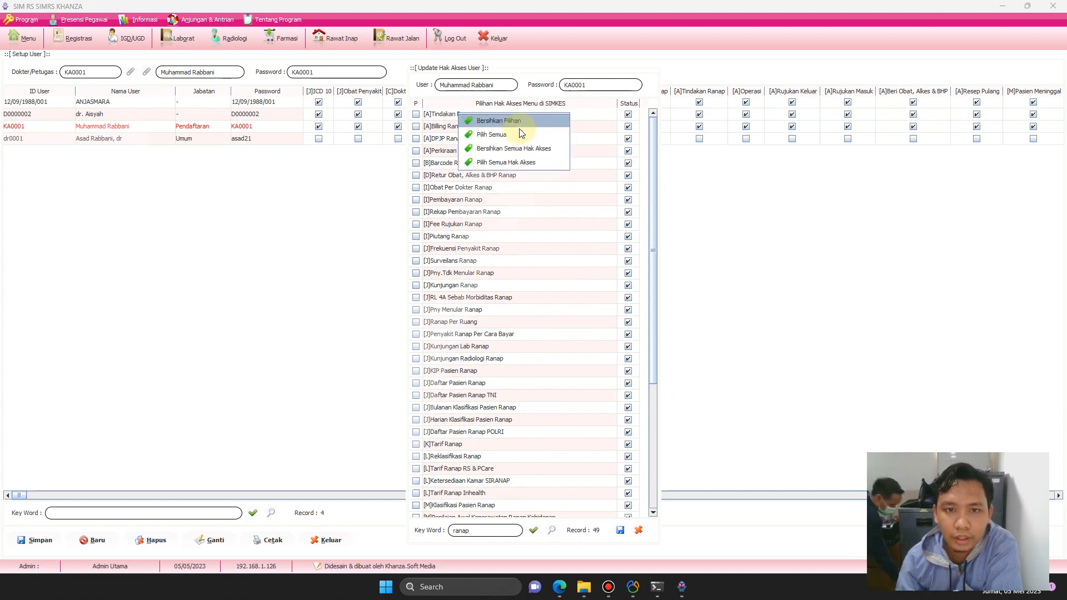
left_click(548, 149)
scroll(607, 216, "down", 5)
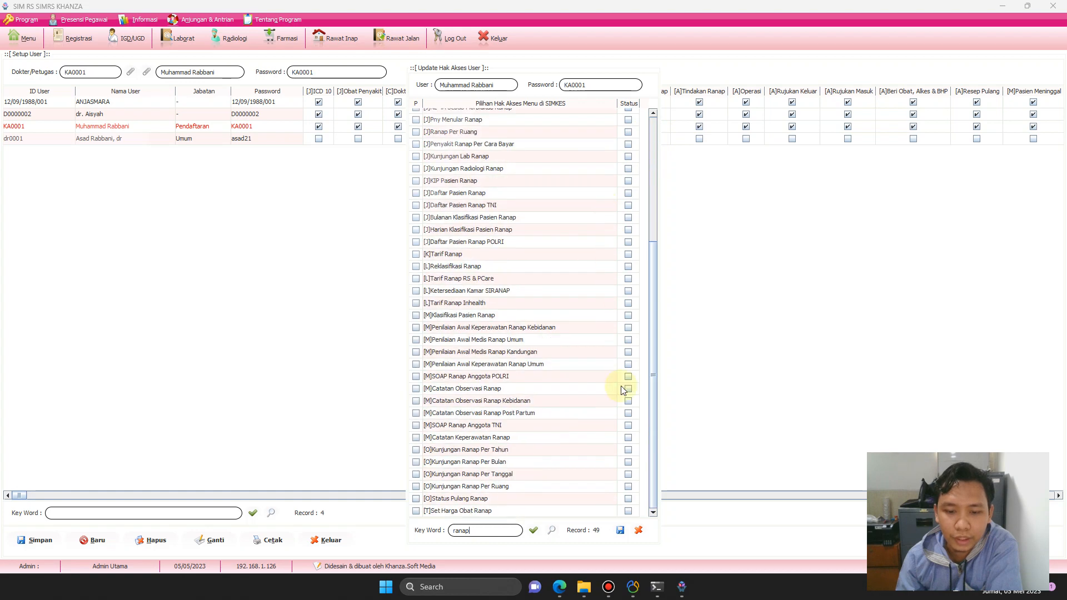
left_click(620, 530)
left_click(531, 302)
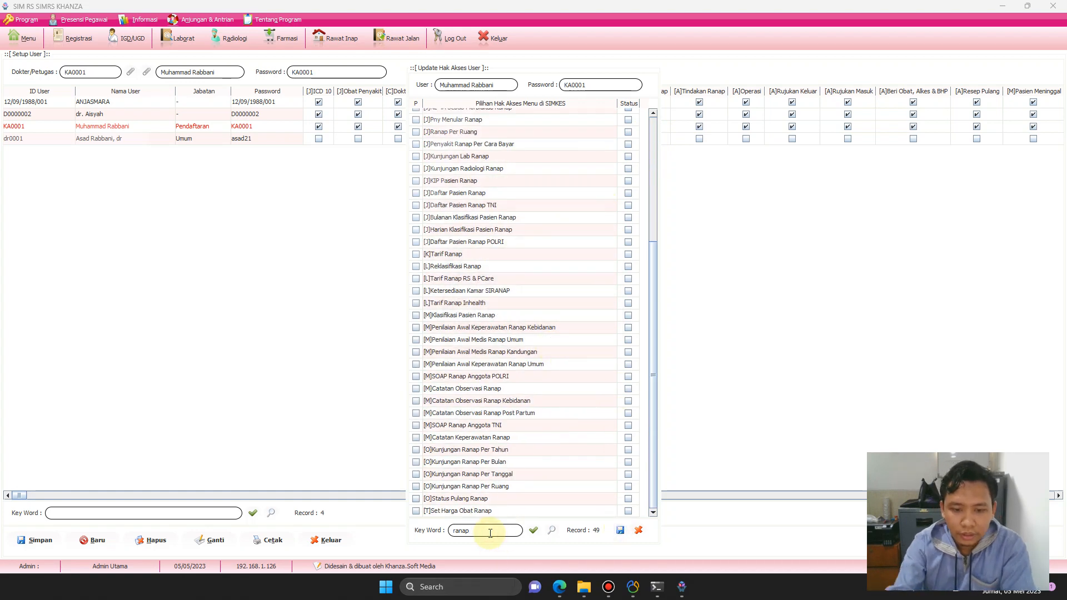
key("BackSpace")
key("BackSpace")
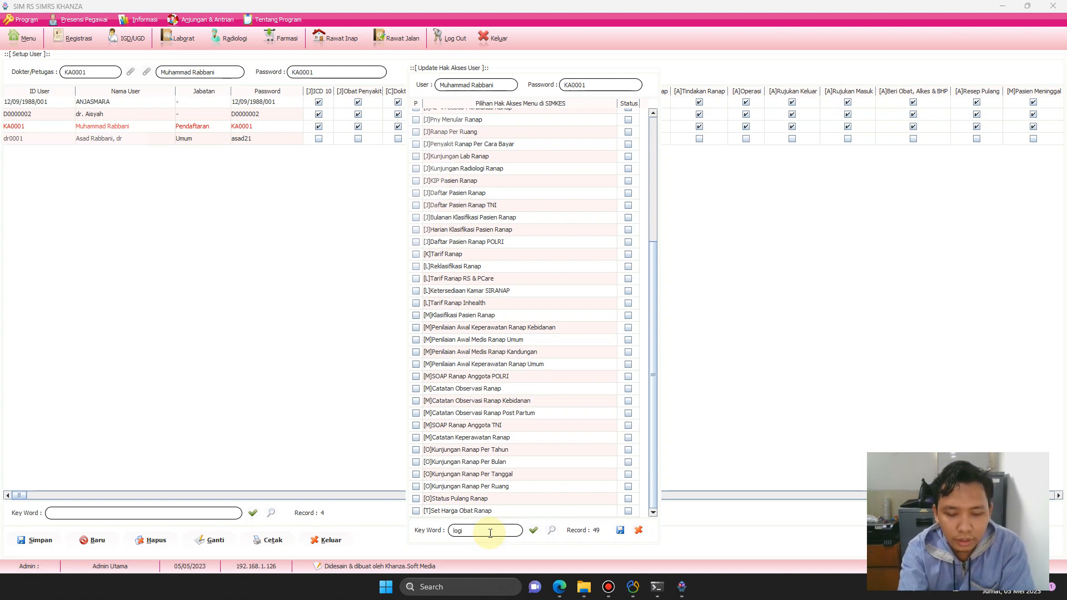
Clear all Toko access rights for the user and save.
key("Return")
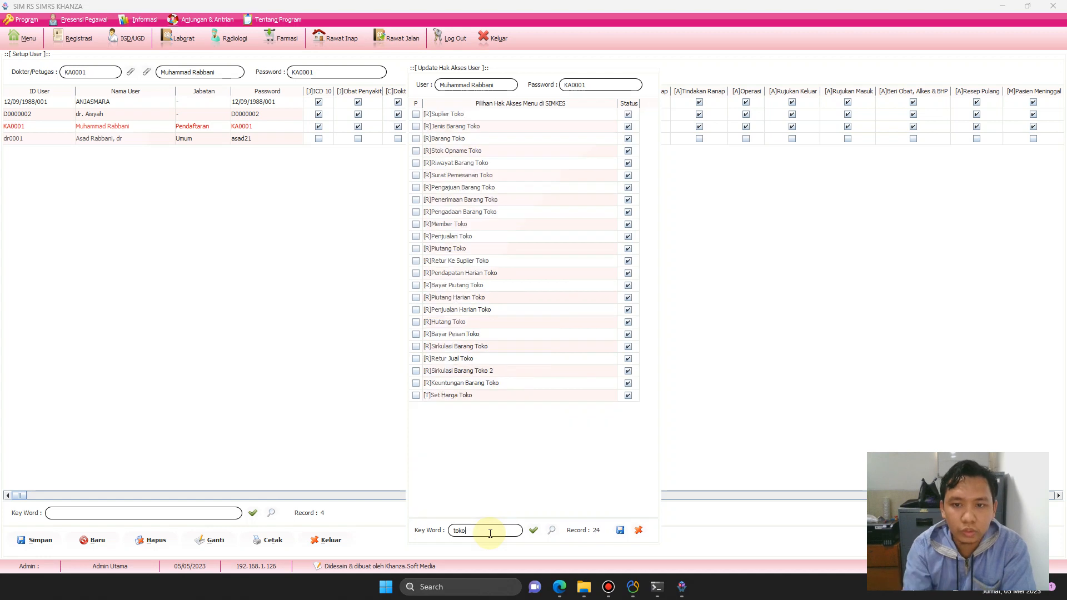
left_click(476, 175)
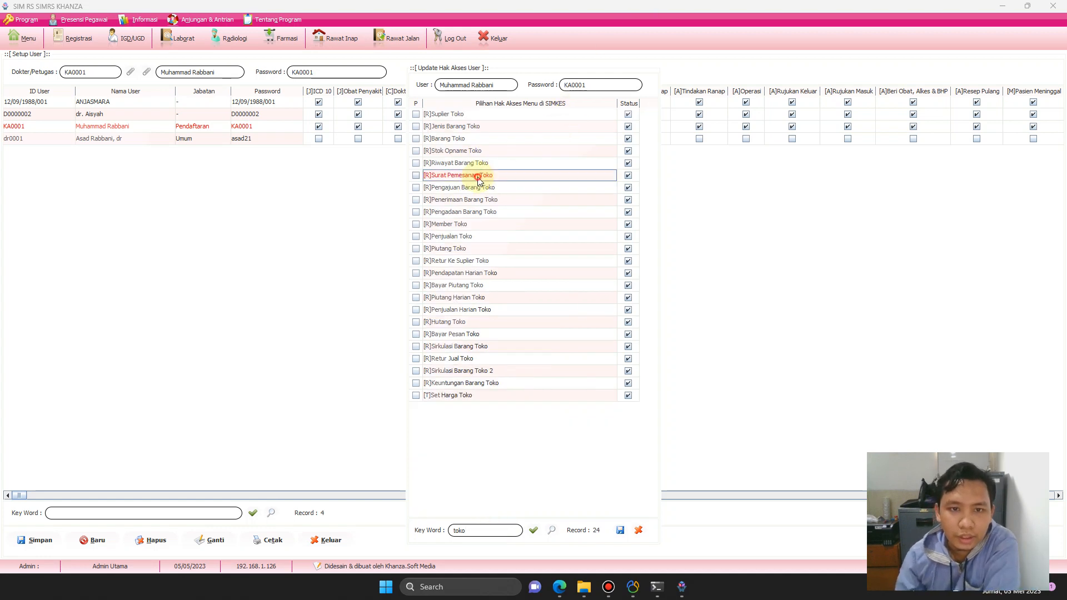
right_click(478, 176)
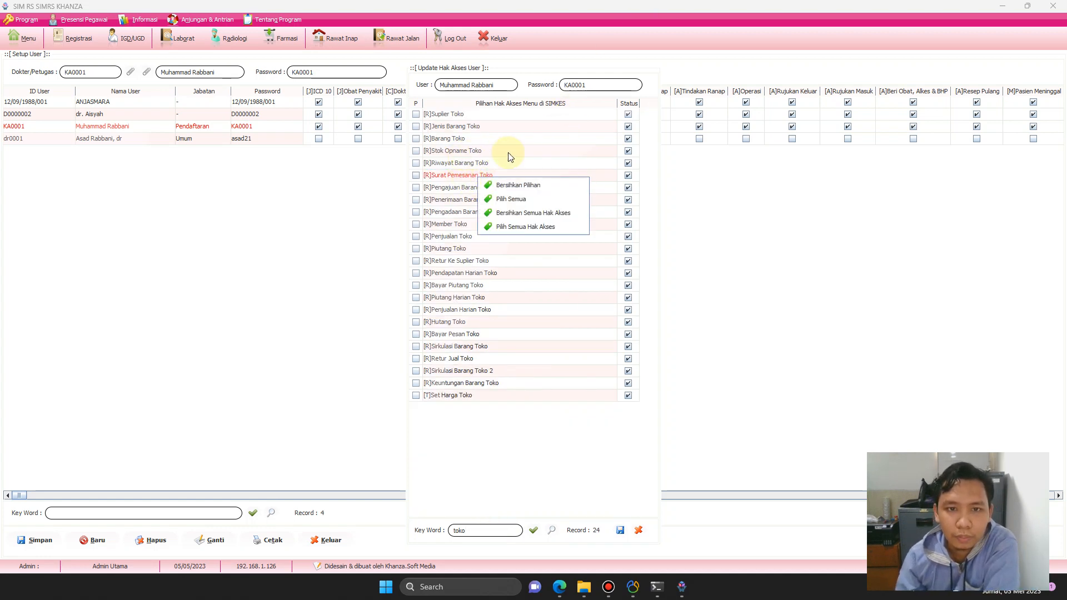
left_click(542, 163)
right_click(472, 163)
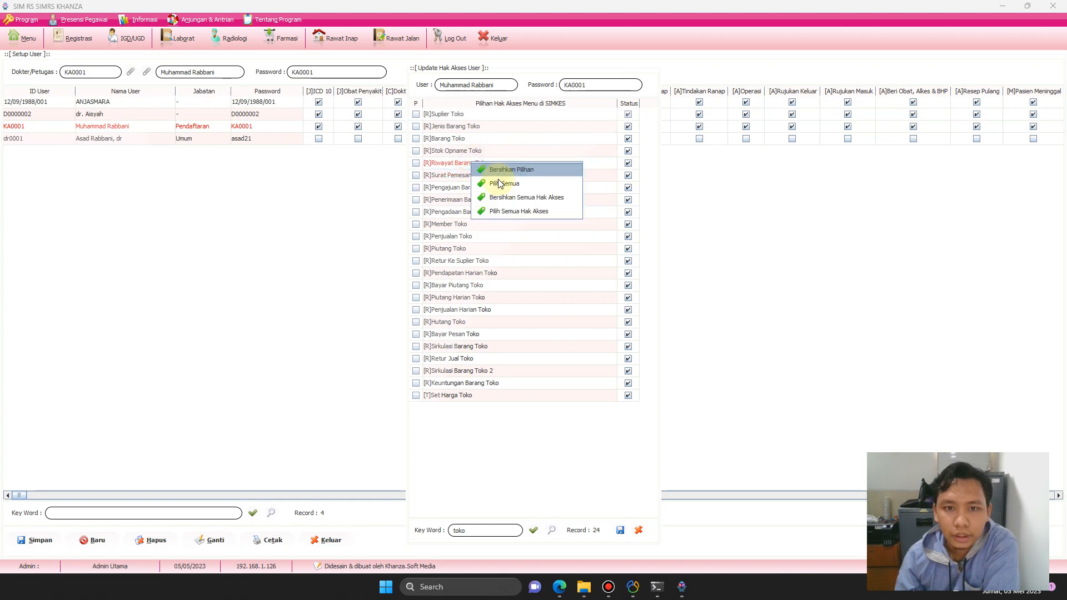
left_click(553, 196)
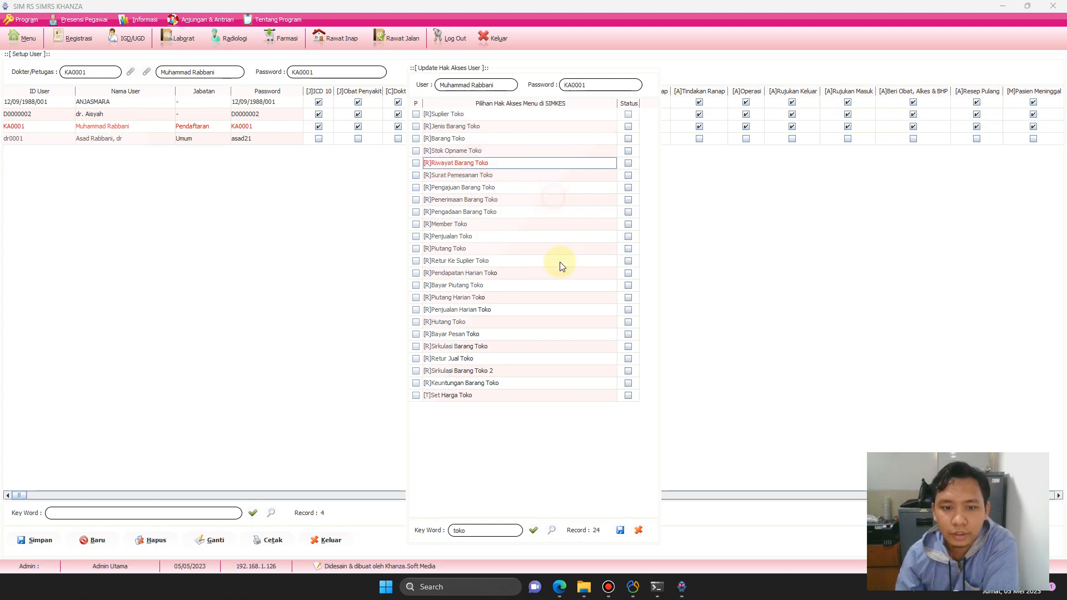
left_click(620, 530)
left_click(534, 305)
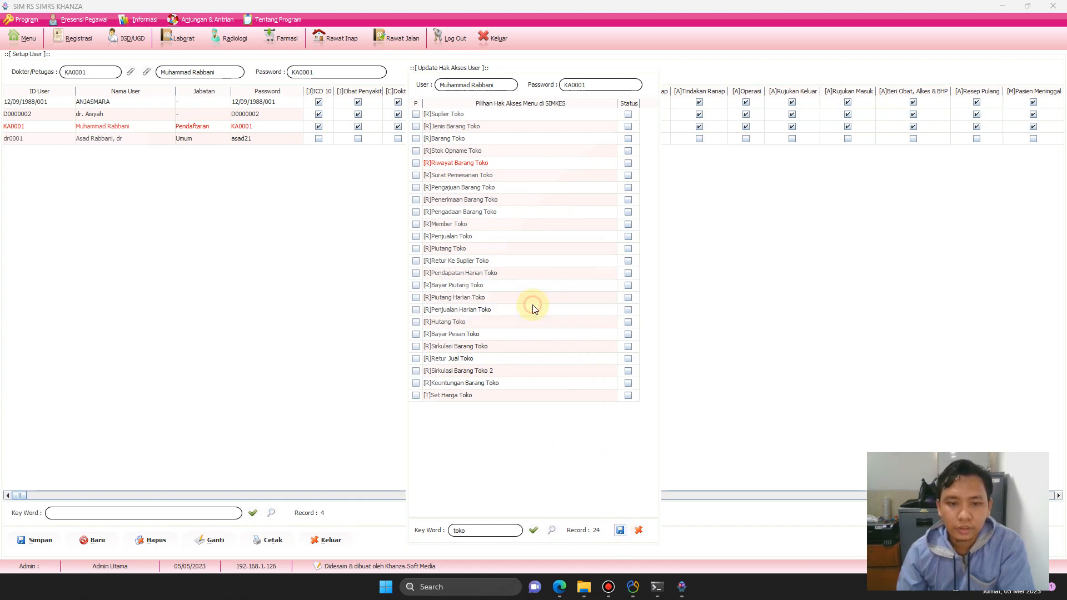
Filter to Lab entries, clear all Lab access rights, and save.
left_click(485, 530)
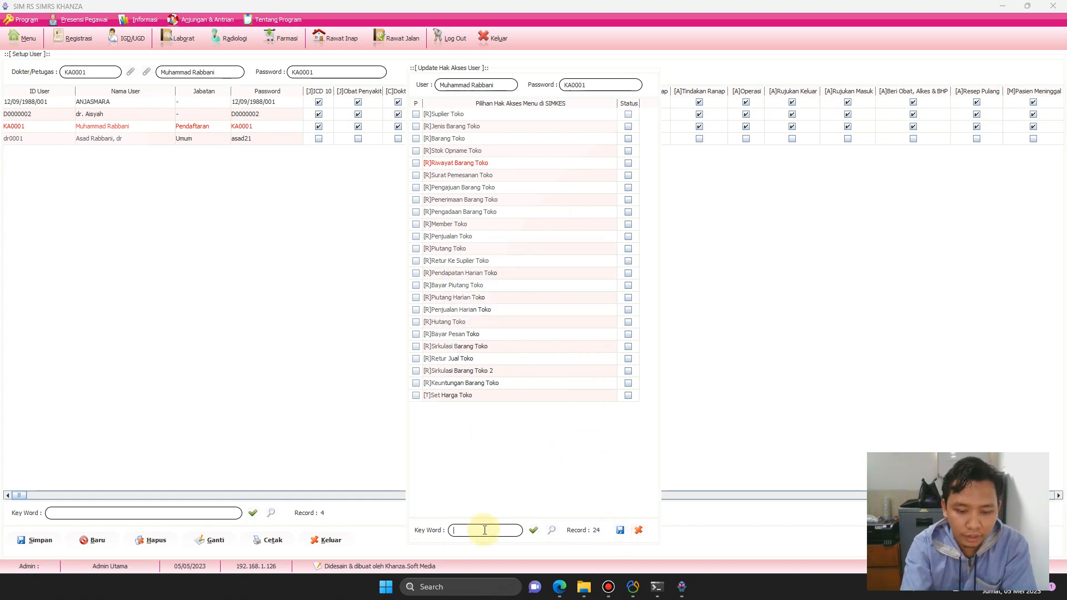
key("Return")
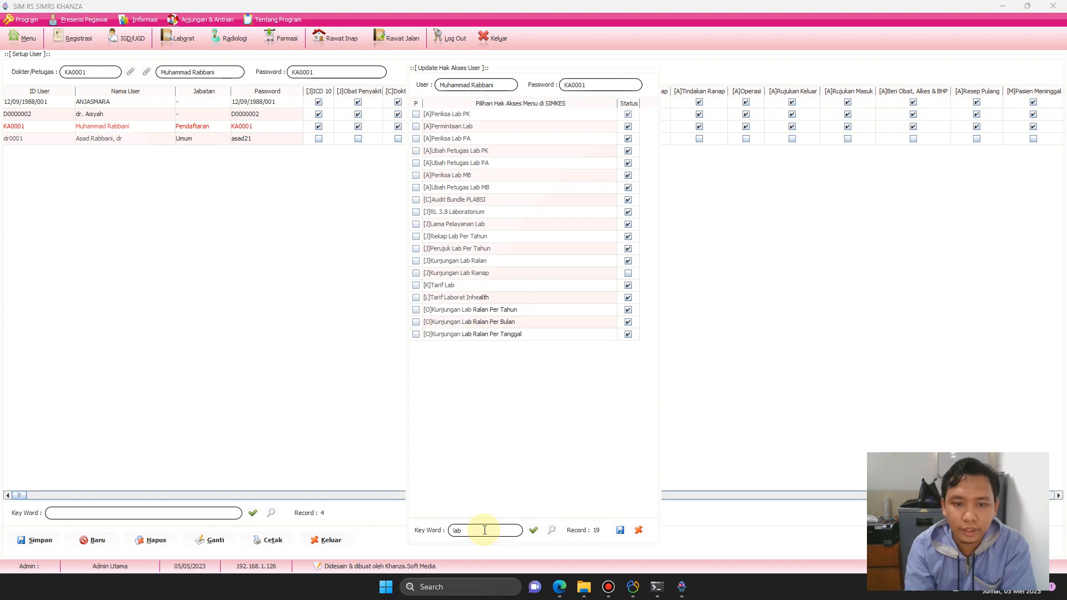
right_click(461, 168)
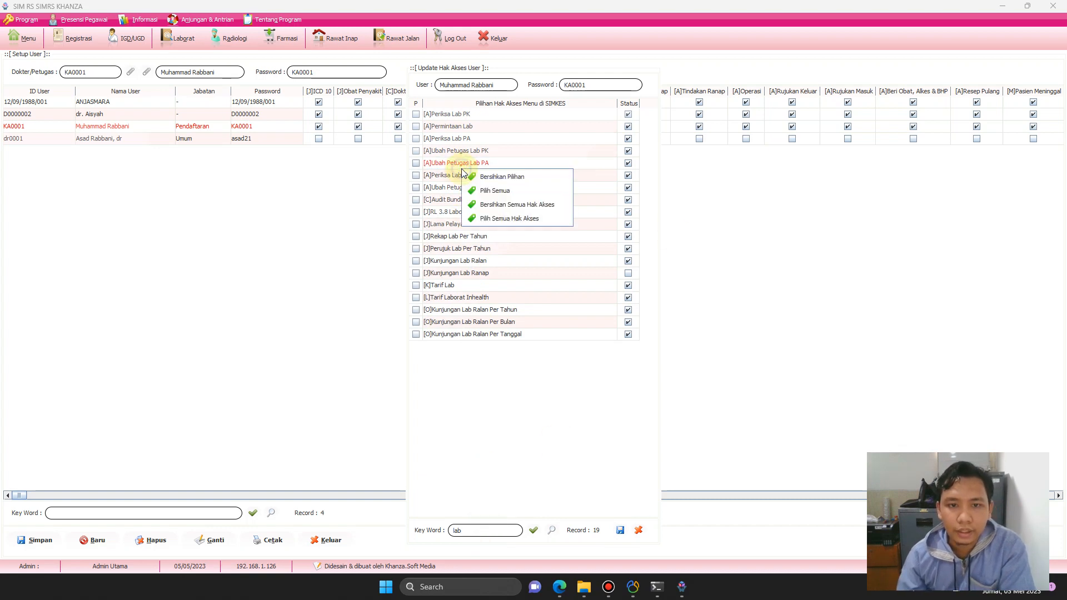
left_click(542, 205)
left_click(621, 530)
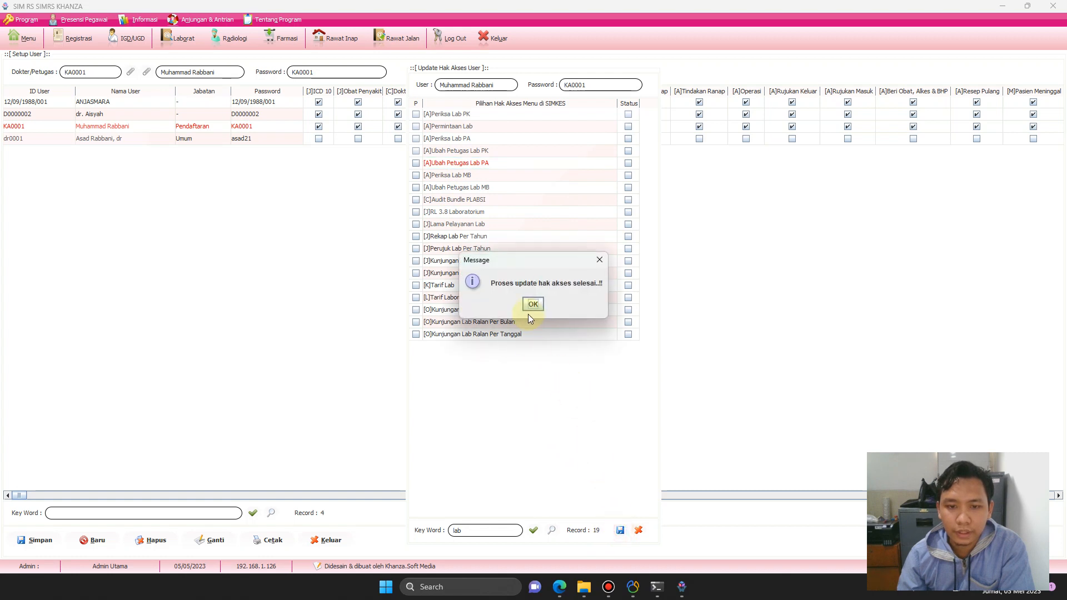
left_click(528, 306)
Filter by 'radio', clear all Radiologi access rights, and save.
left_click(494, 534)
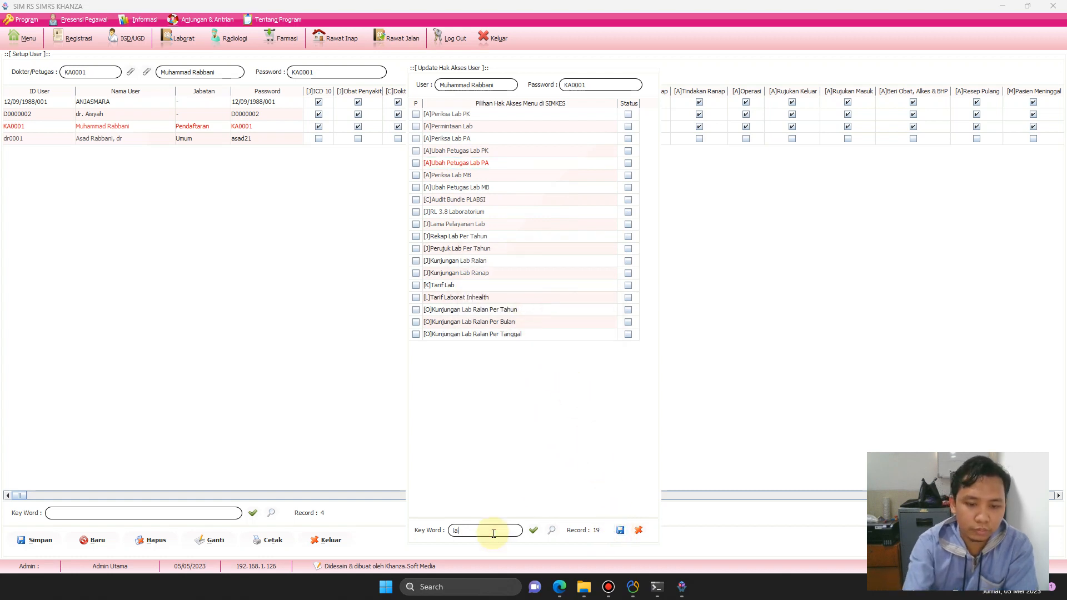
type("radio")
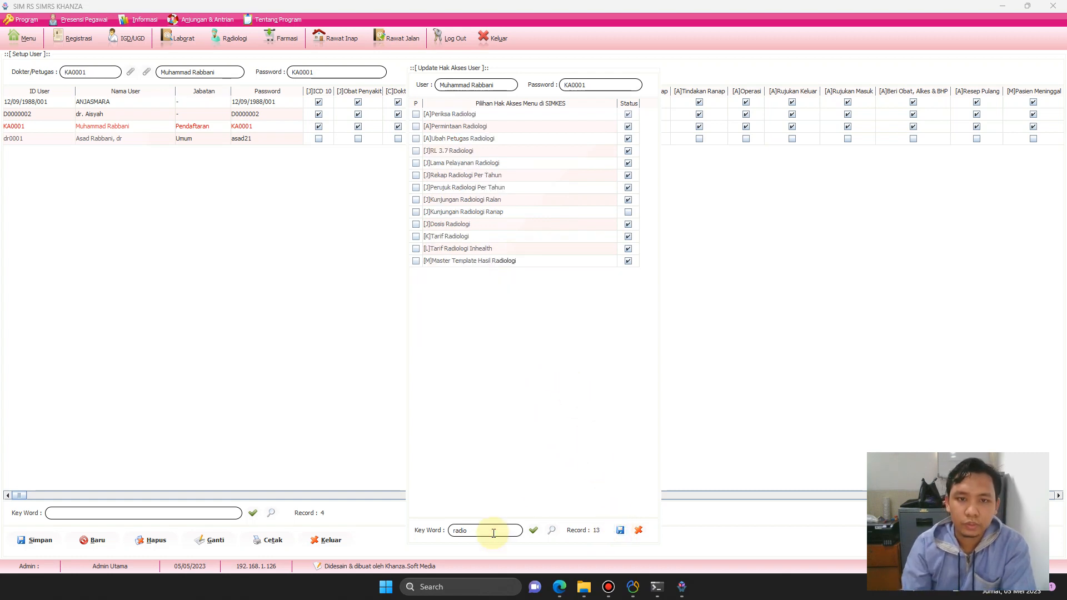
right_click(467, 137)
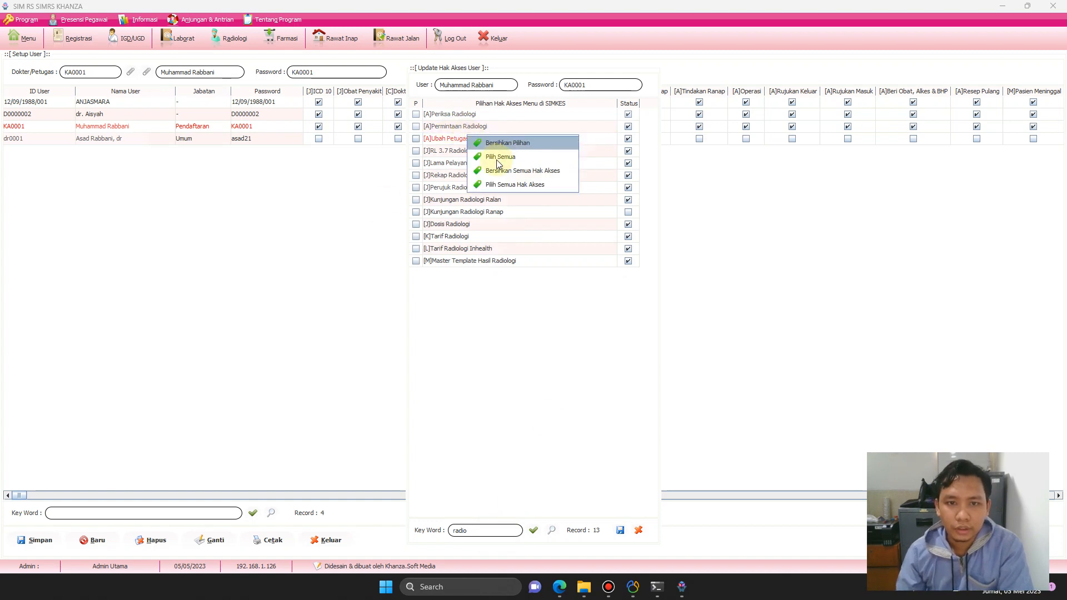
left_click(529, 175)
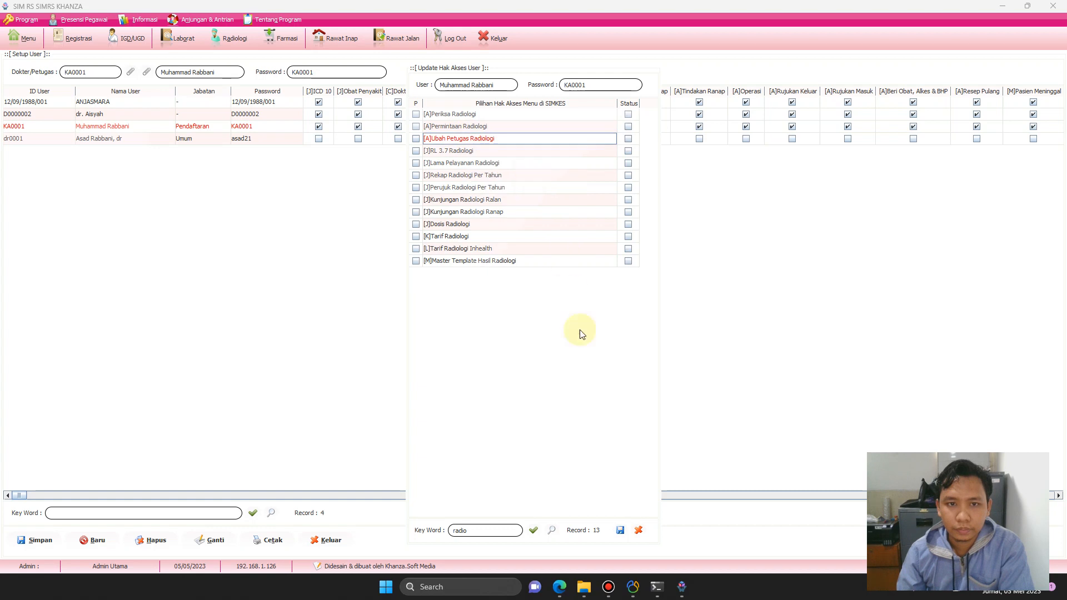
left_click(619, 531)
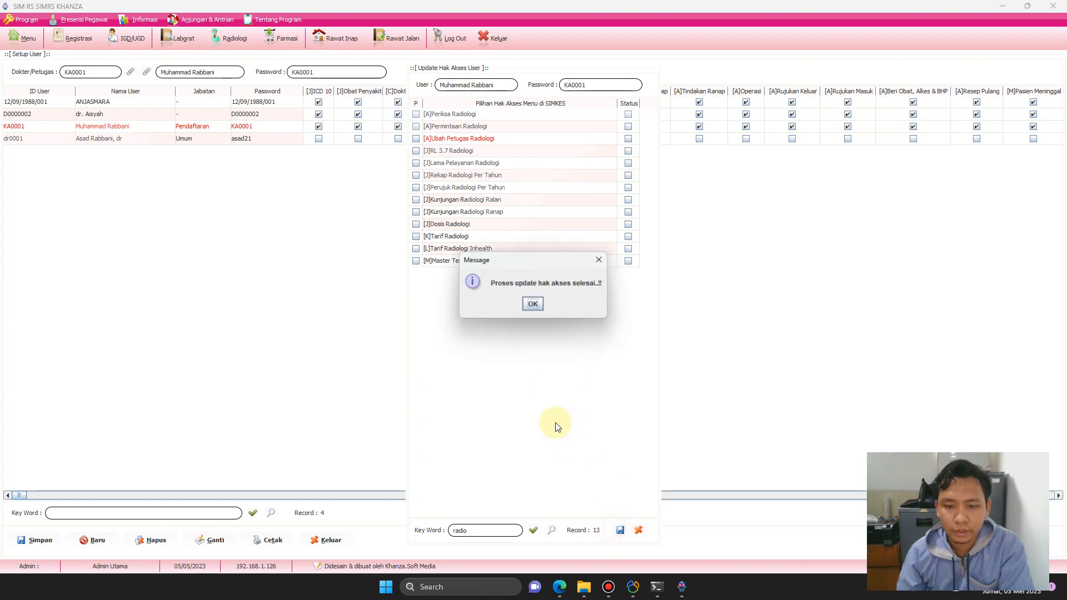
left_click(532, 305)
Filter by 'igd', clear all 7 IGD access rights, and save.
left_click(479, 533)
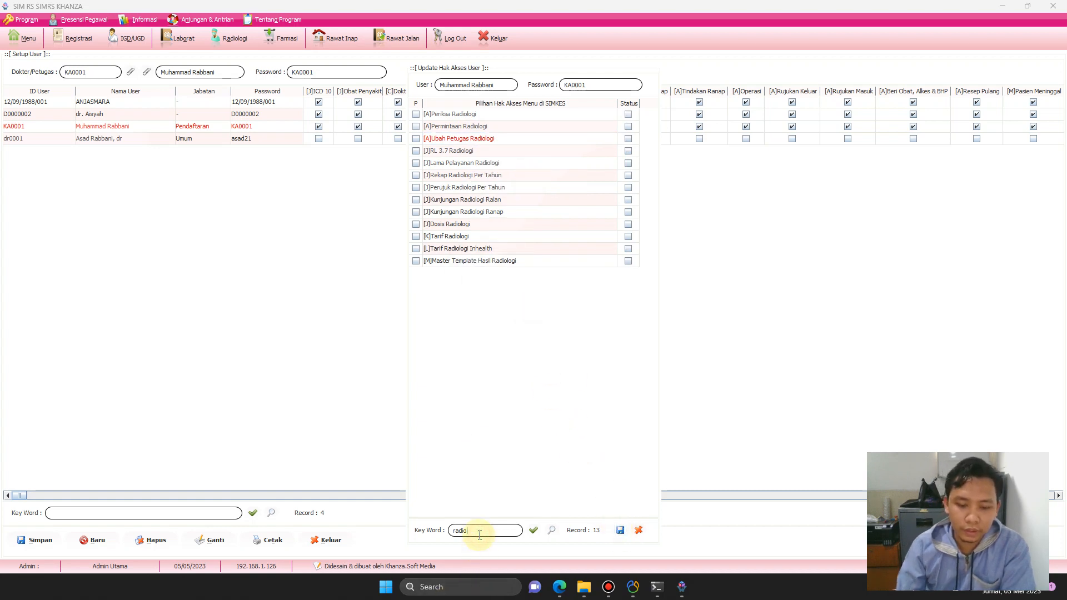
key("BackSpace")
type("igd")
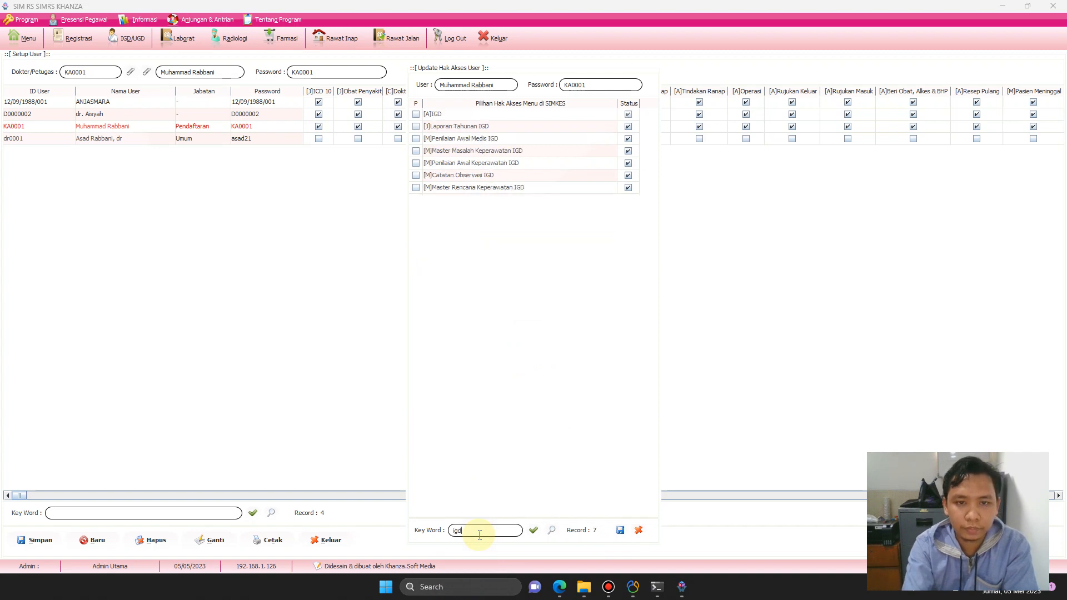
left_click(509, 126)
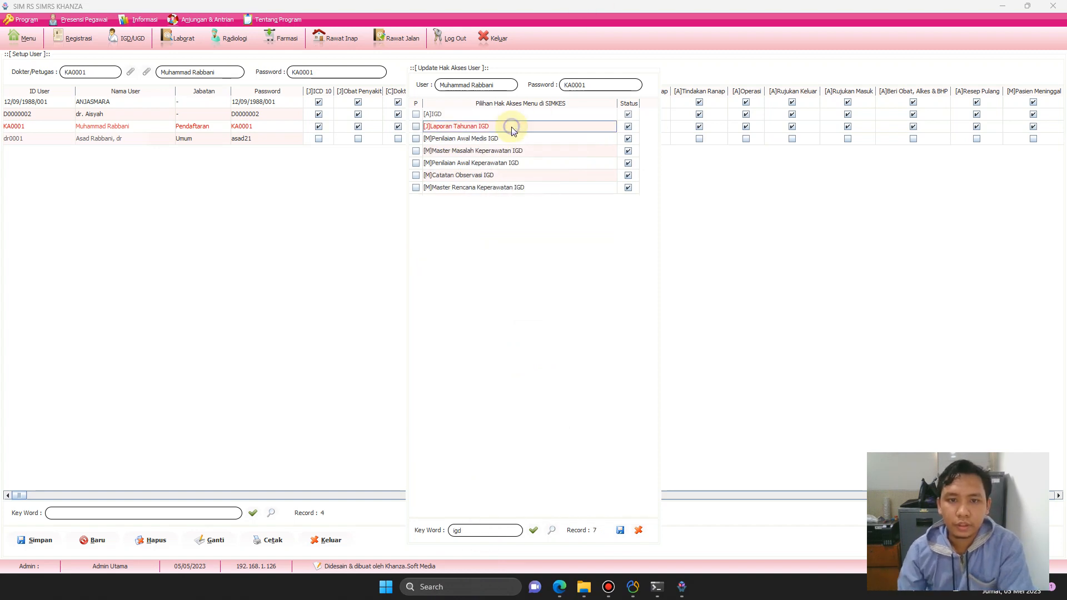
right_click(512, 127)
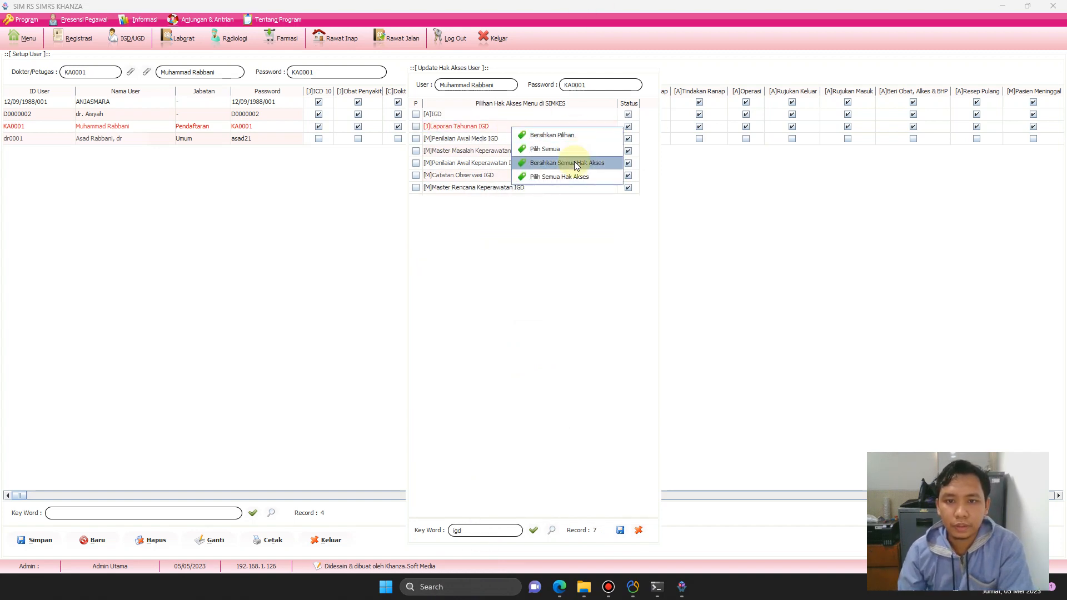
left_click(575, 162)
left_click(621, 531)
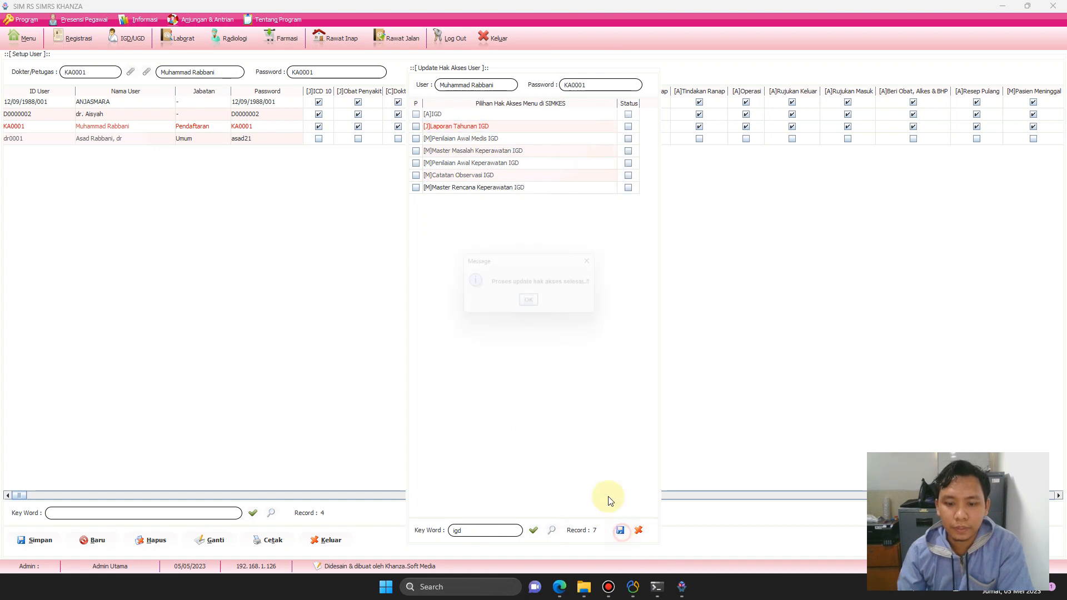
left_click(533, 305)
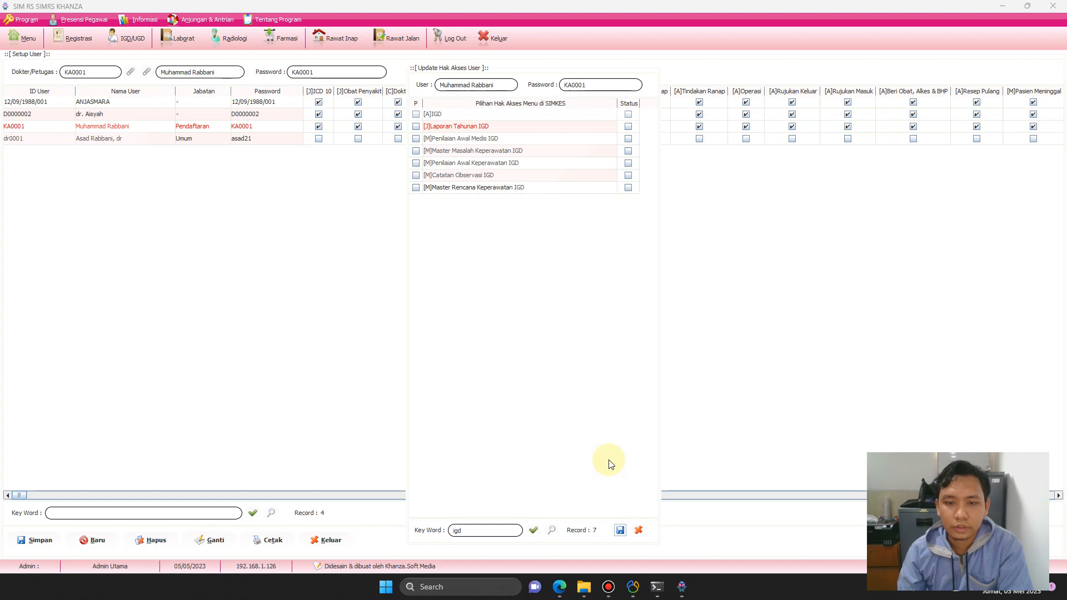
left_click(499, 534)
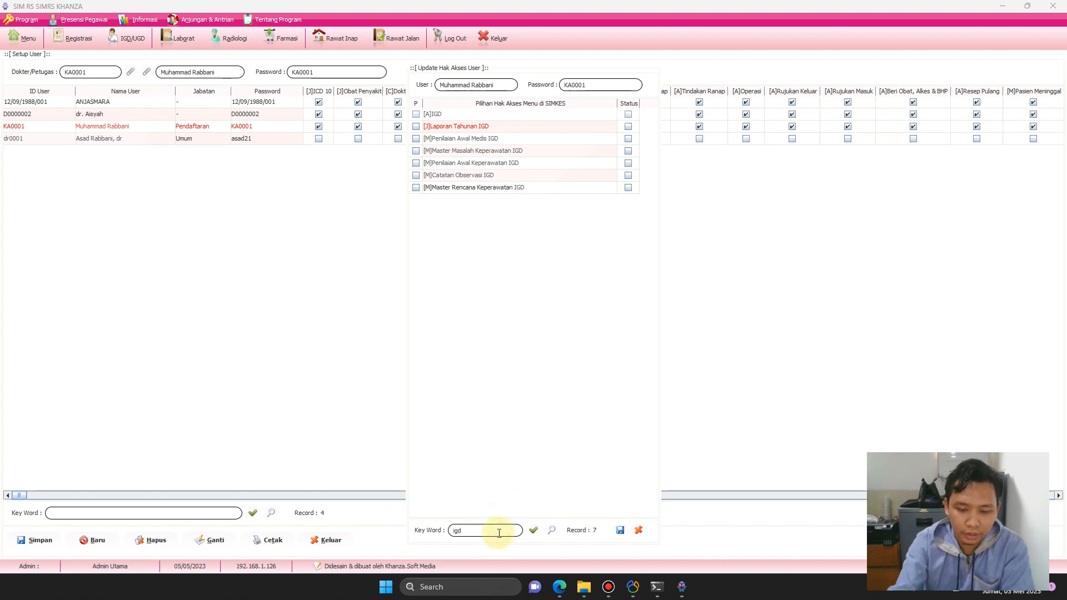
Re-filter by Toko, Radiologi and Lab keywords to confirm their Status boxes are empty.
type("ranap")
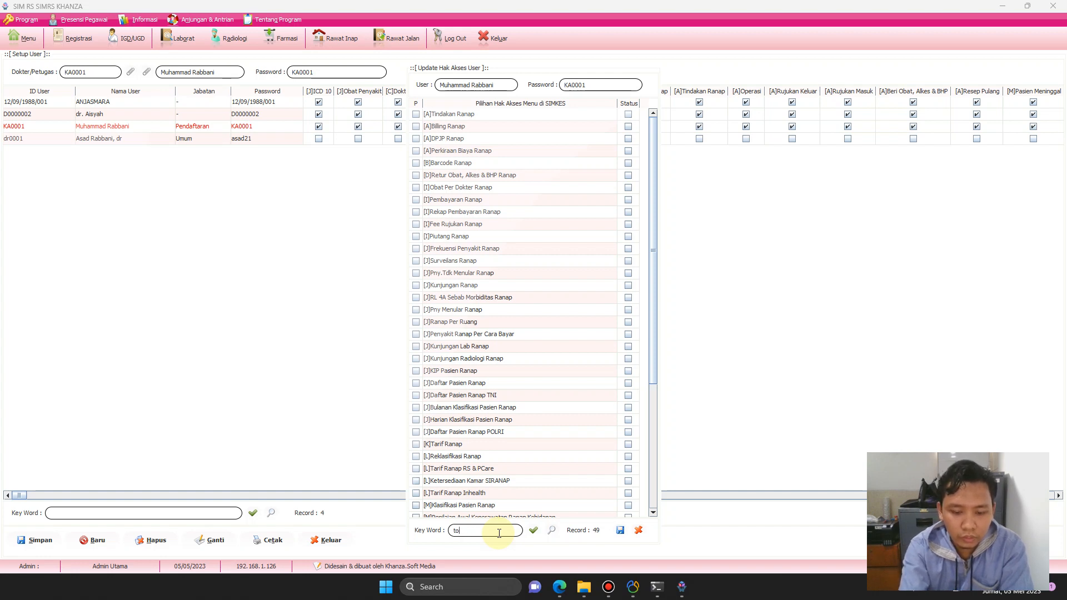
type("toko")
key("Return")
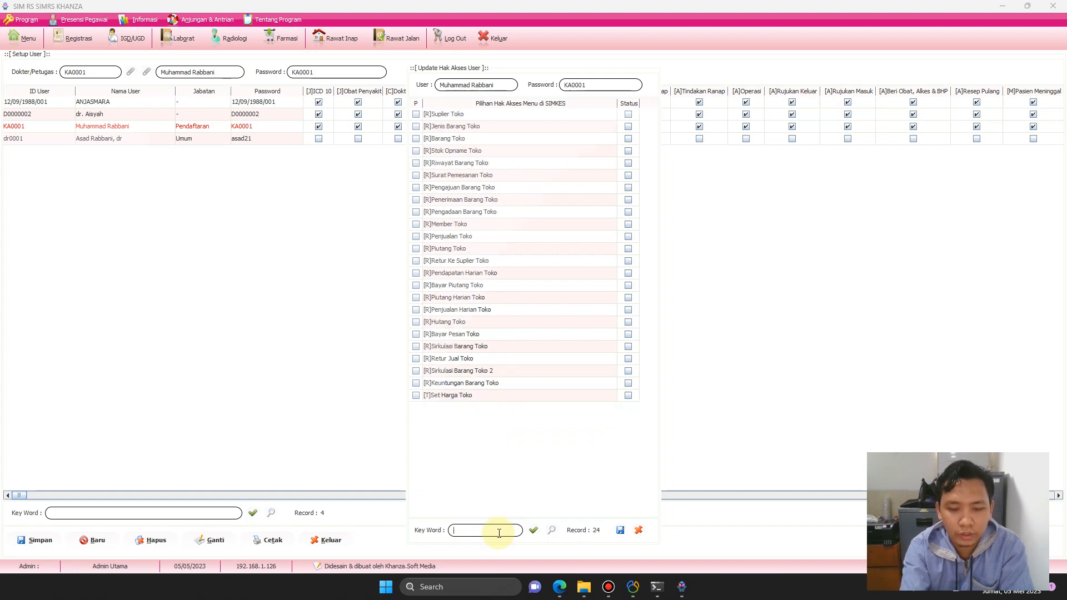
type("radio")
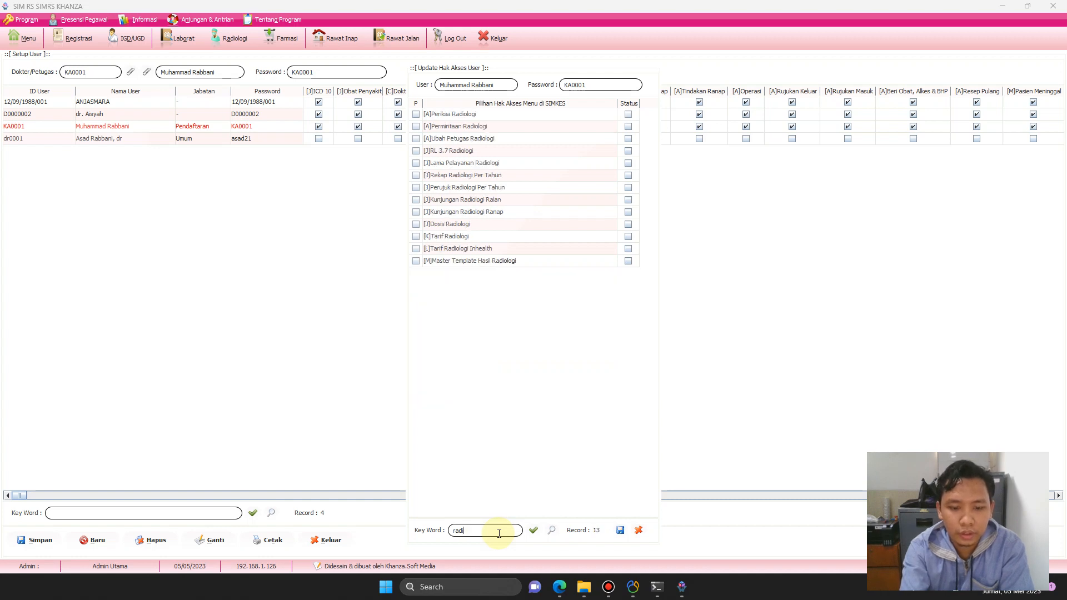
key("Return")
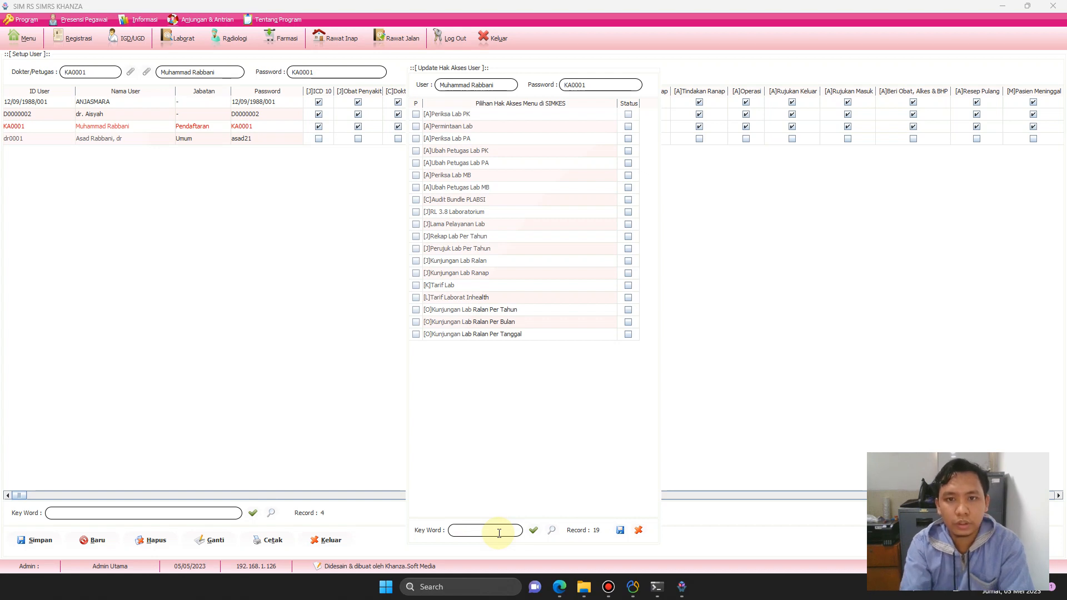
Close the access rights panel, log out of admin, and log in as the restricted user.
left_click(638, 531)
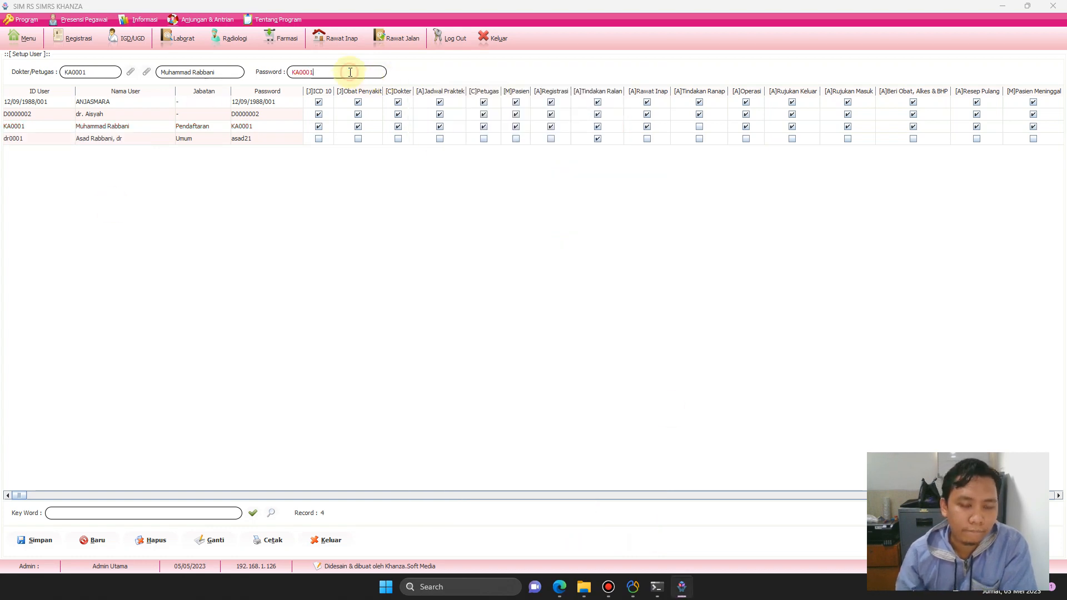
left_click(455, 39)
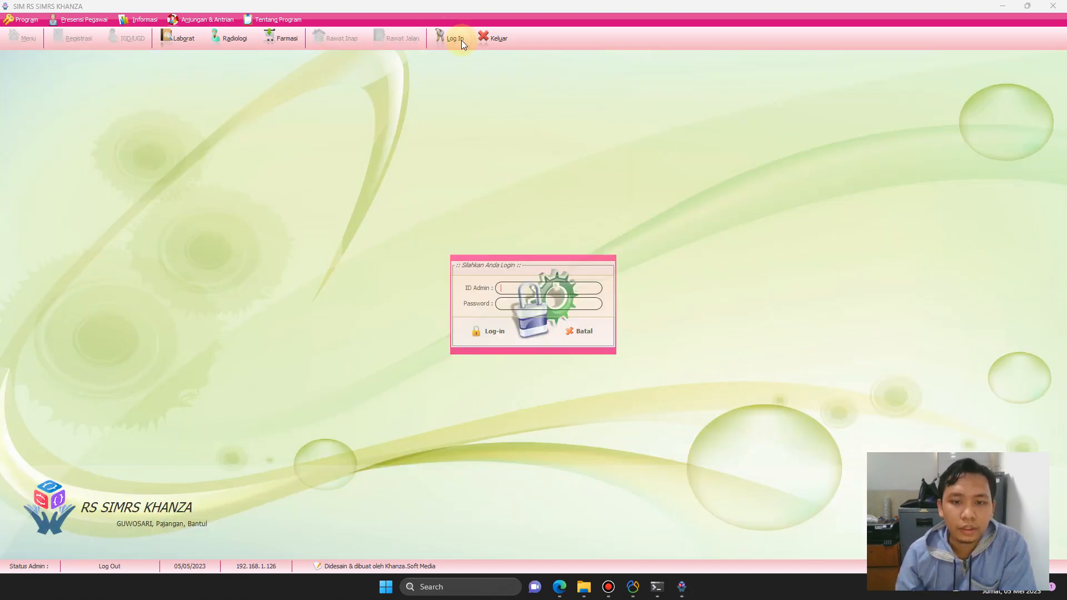
key("ctrl+v")
key("Tab")
key("ctrl+v")
left_click(498, 335)
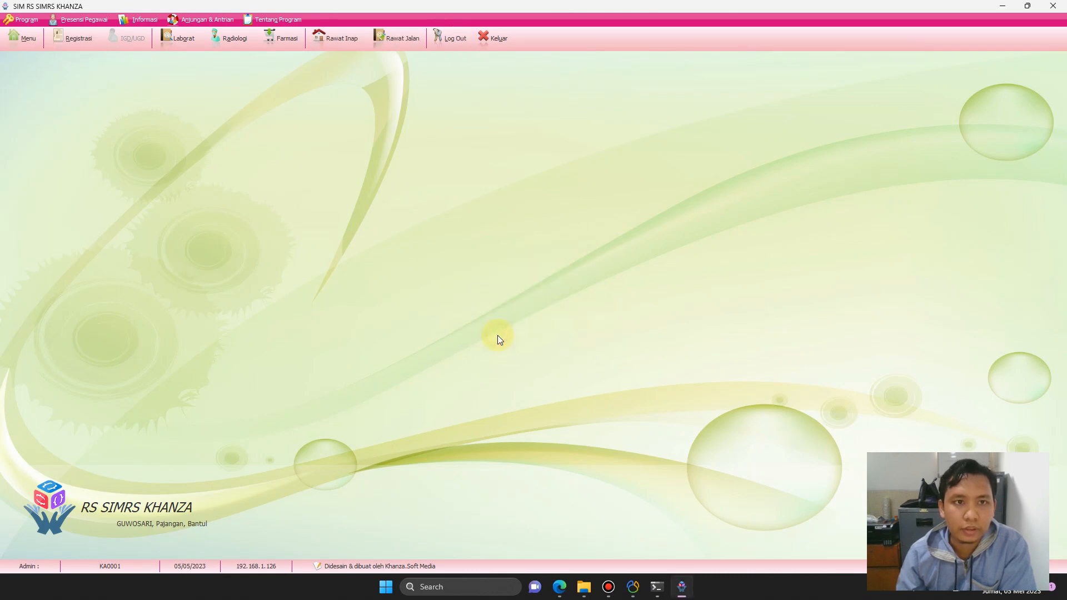
Test the Labgrat, Radiologi, Farmasi, Rawat Inap and Rawat Jalan menus, then log out.
left_click(179, 40)
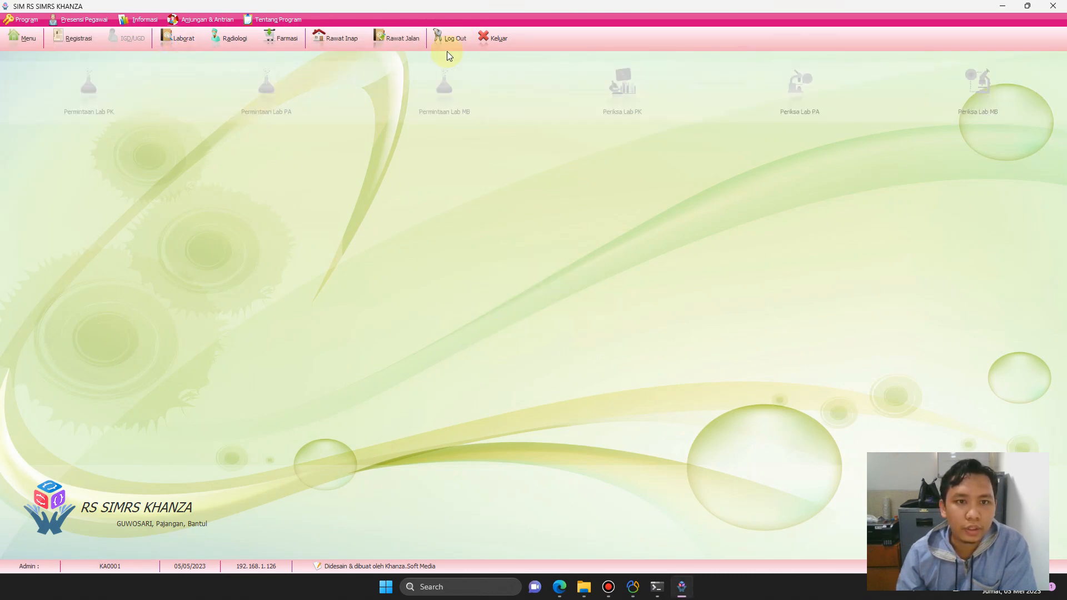
left_click(245, 39)
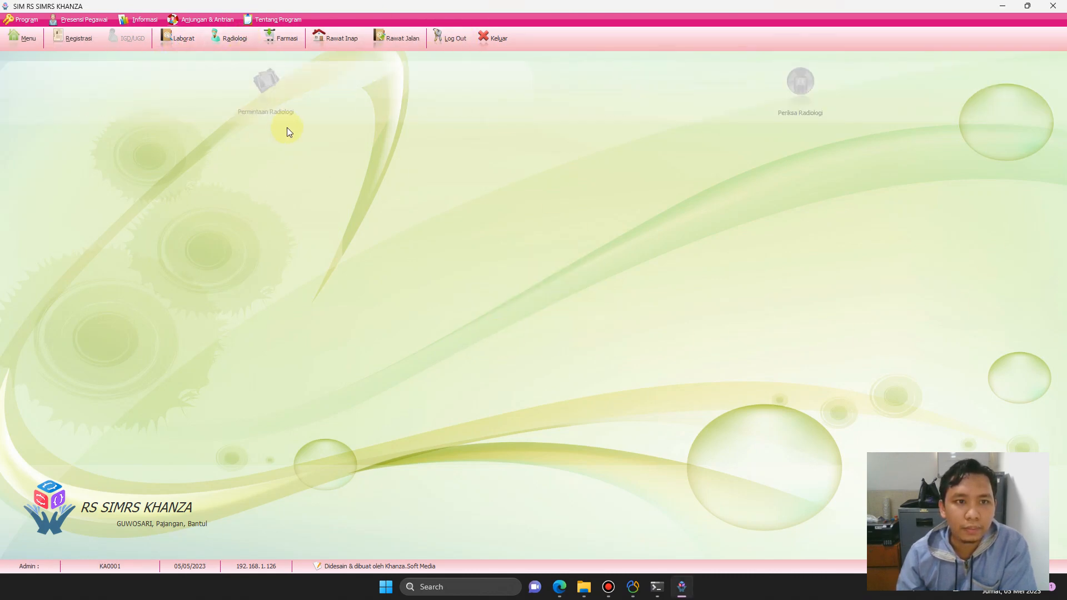
left_click(282, 35)
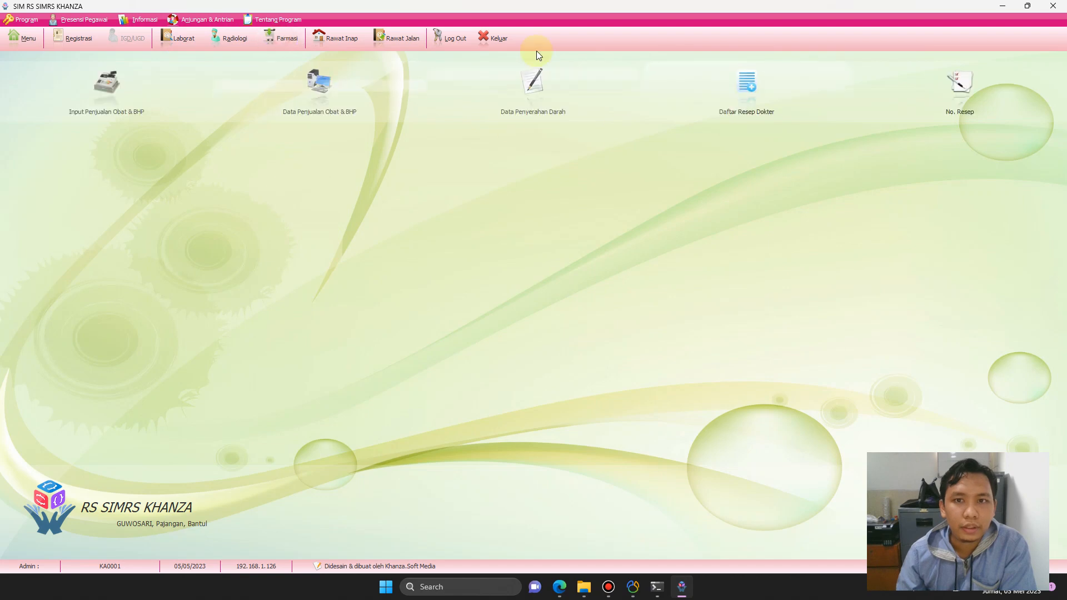
left_click(338, 38)
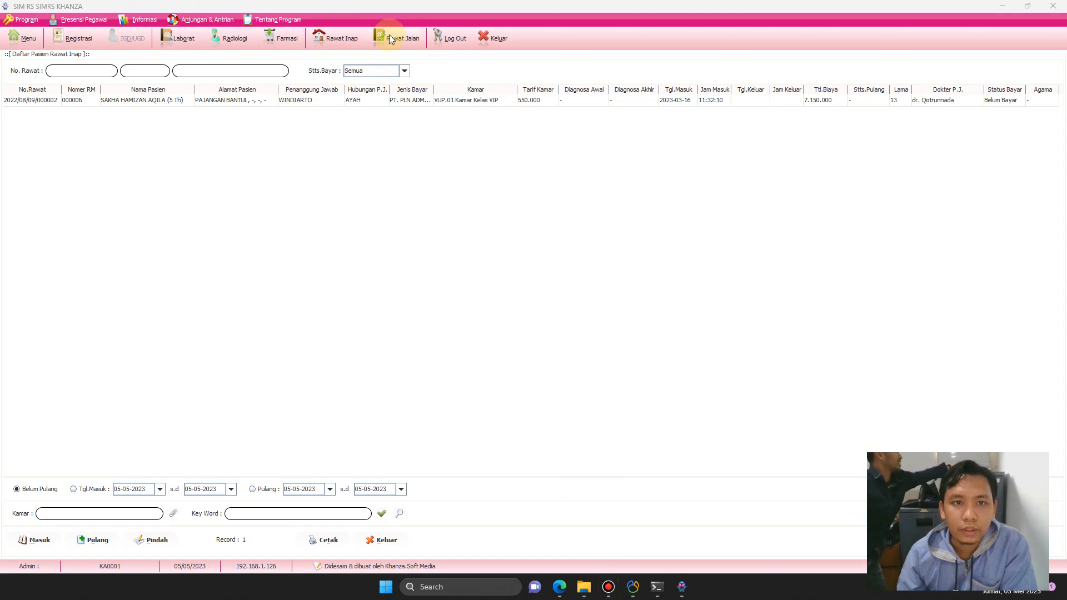
left_click(352, 39)
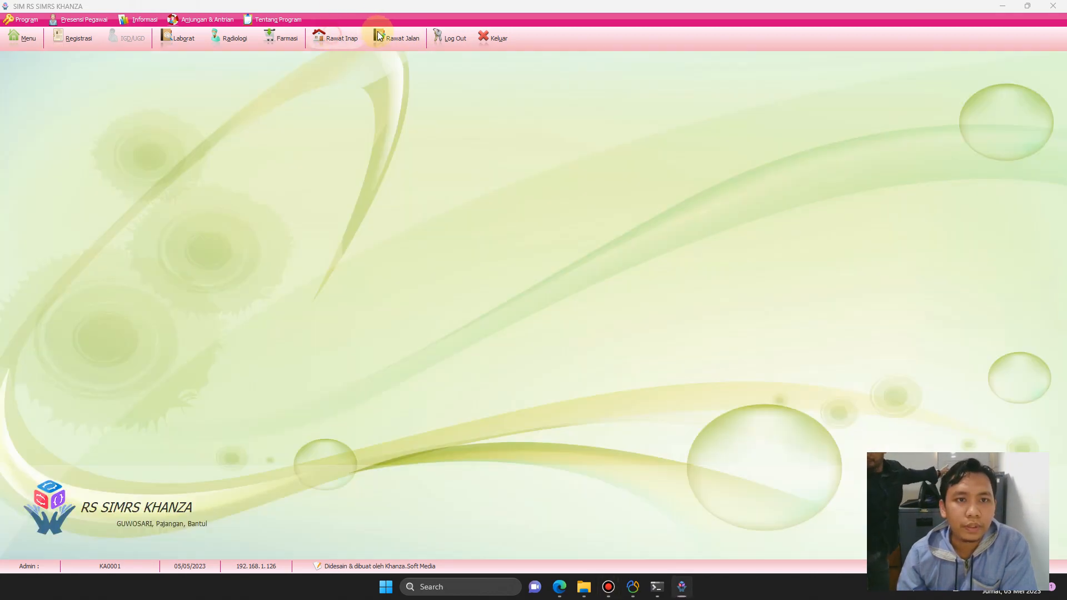
left_click(394, 35)
left_click(342, 38)
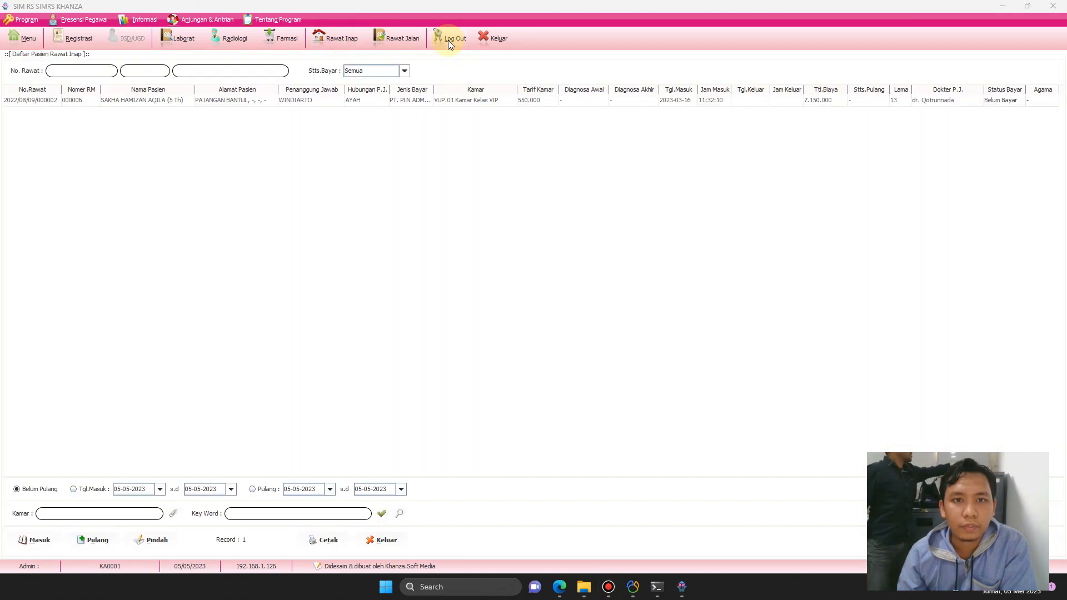
left_click(448, 40)
Log in as admin and open the restricted user's Hak Akses from Set User.
type("s")
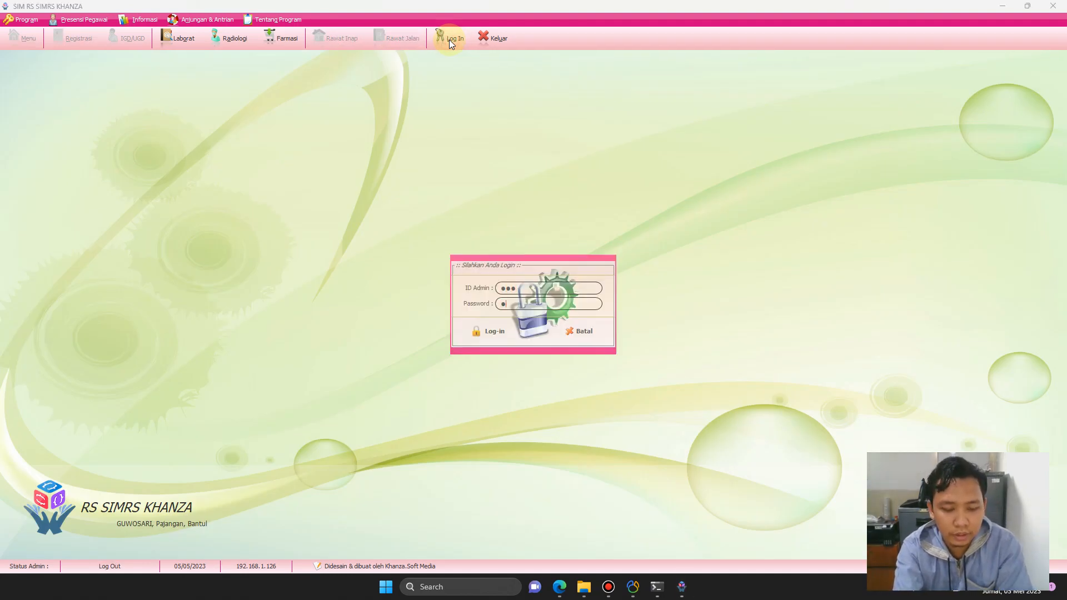
type("server")
key("Return")
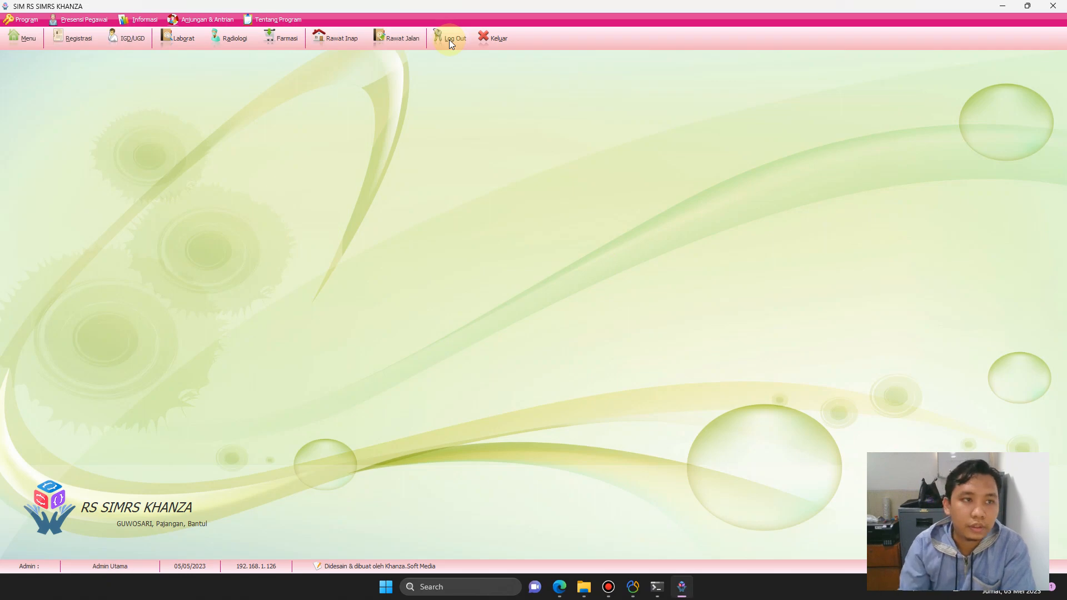
left_click(19, 33)
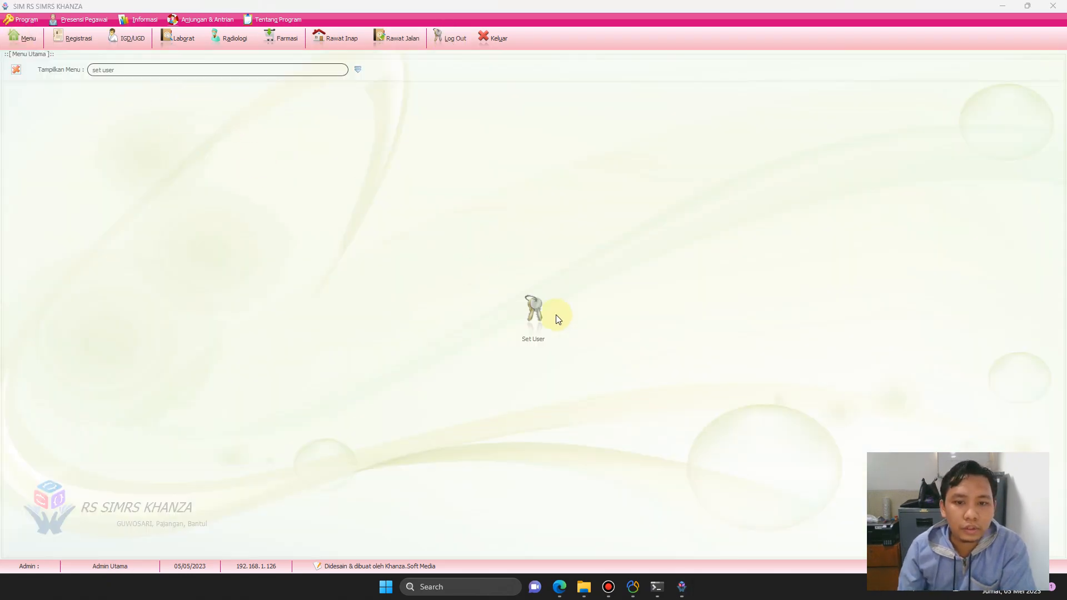
left_click(533, 309)
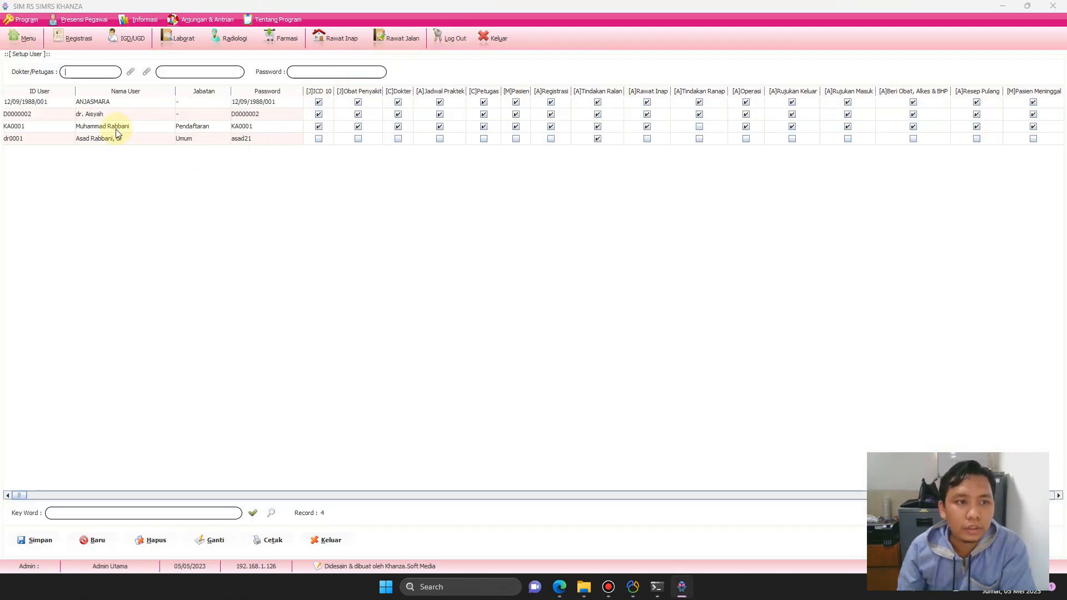
left_click(117, 127)
right_click(118, 133)
left_click(151, 152)
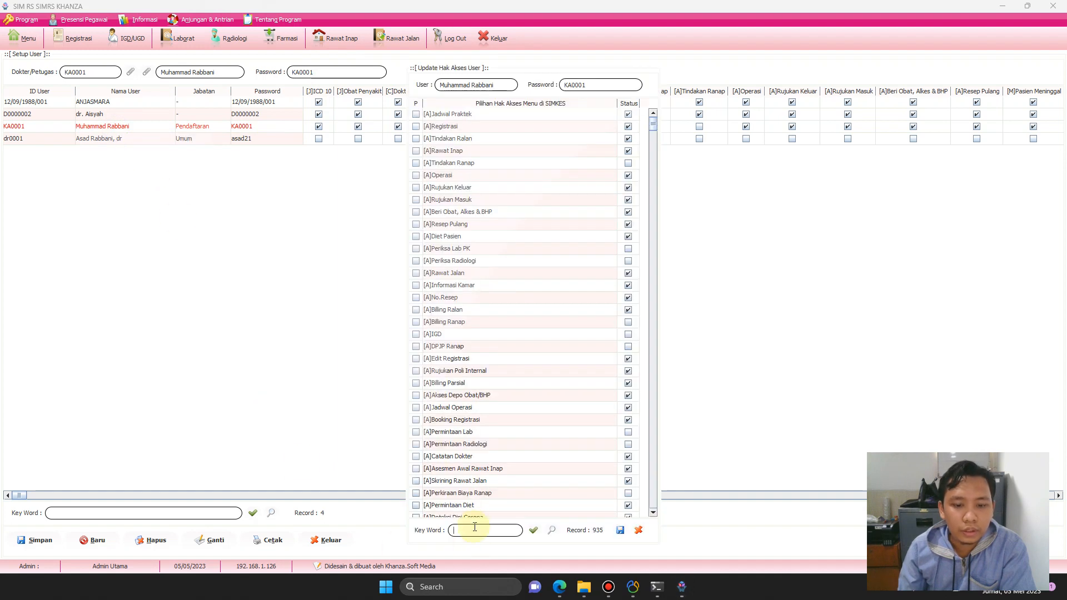
Filter access rights by 'rawat inap', clear them all, save, and close the panel.
type("rawat inap")
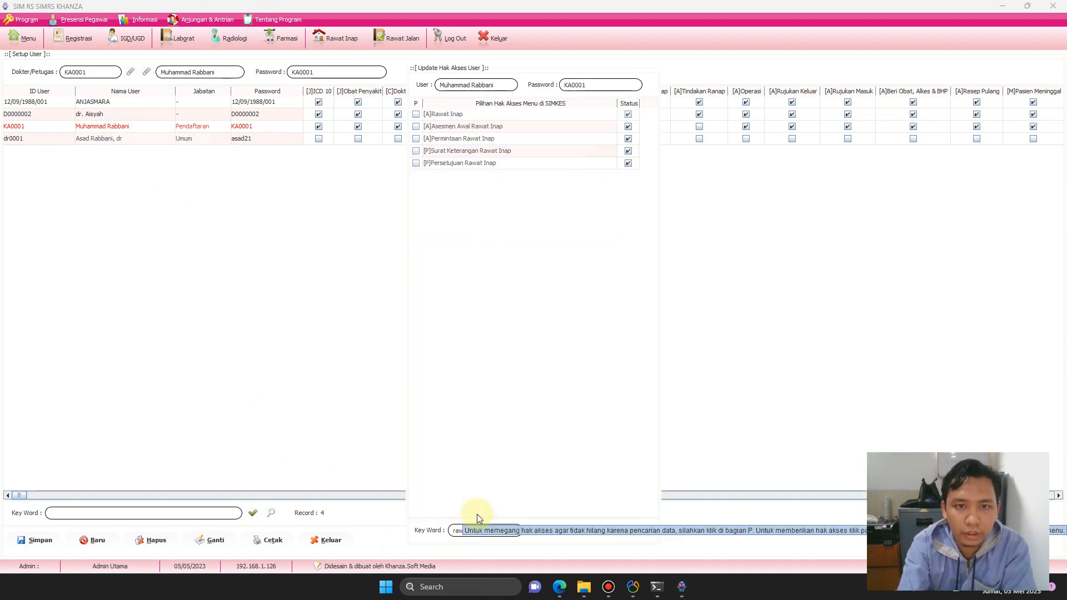
right_click(558, 141)
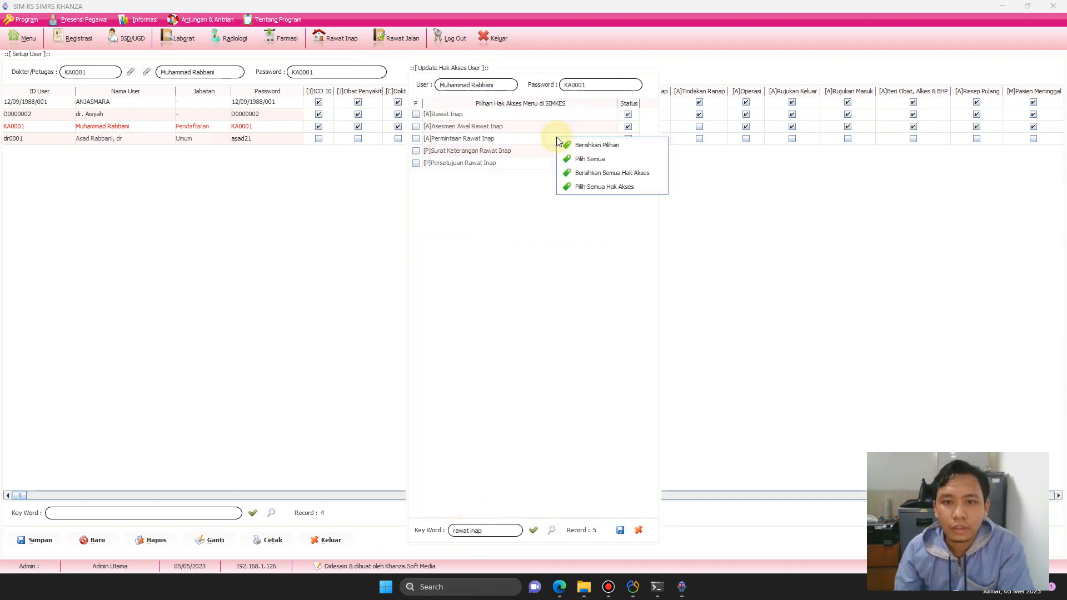
left_click(607, 173)
left_click(620, 530)
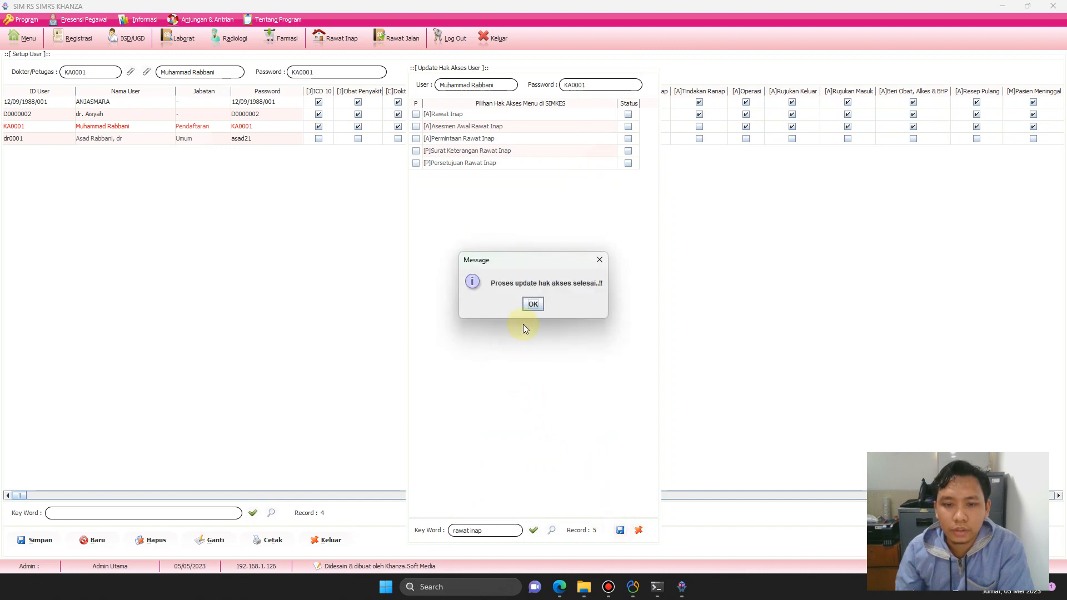
left_click(540, 300)
left_click(586, 84)
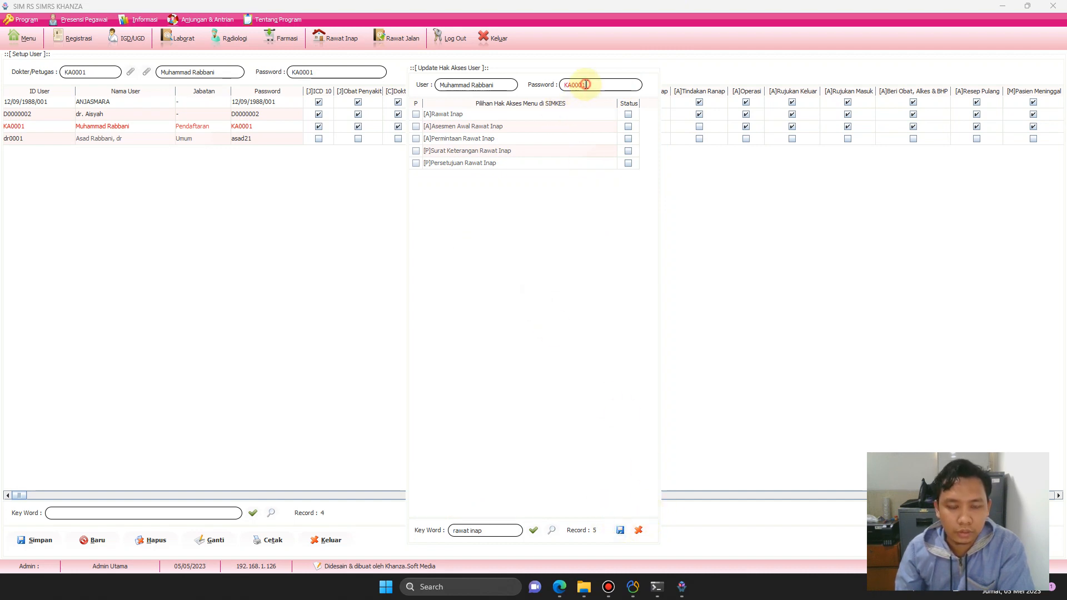
left_click(639, 530)
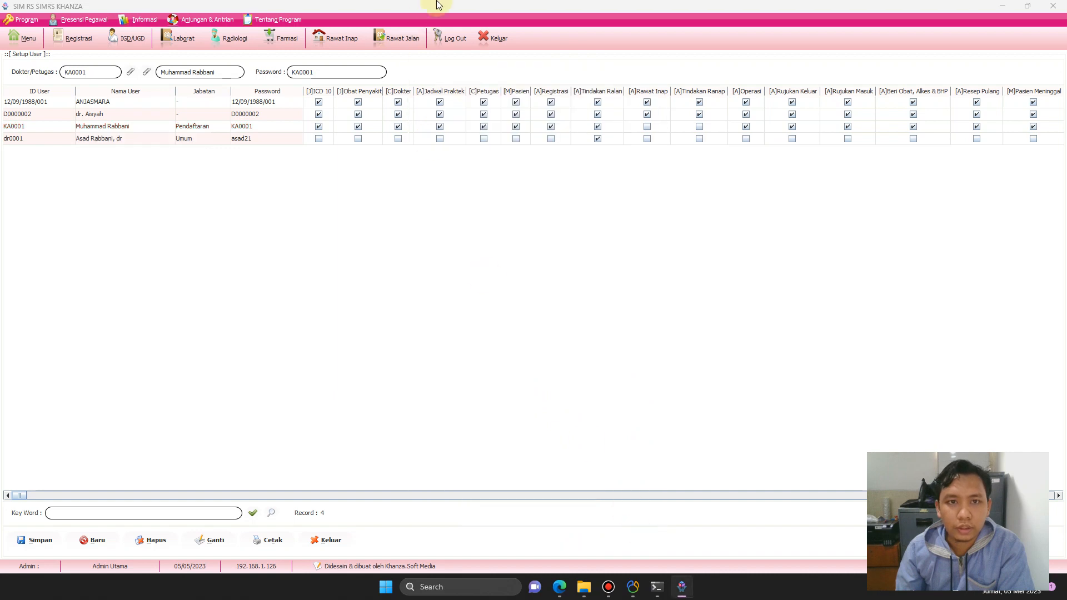
Log in as the restricted user and open Rawat Jalan, then Registrasi with Input Data fields.
left_click(455, 39)
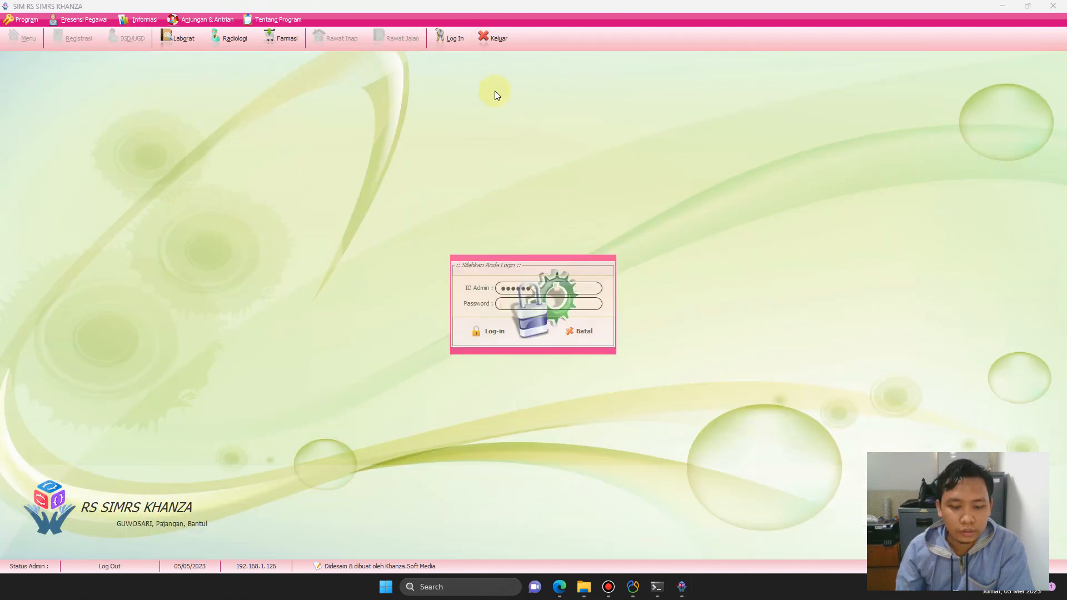
type("••••••")
left_click(500, 328)
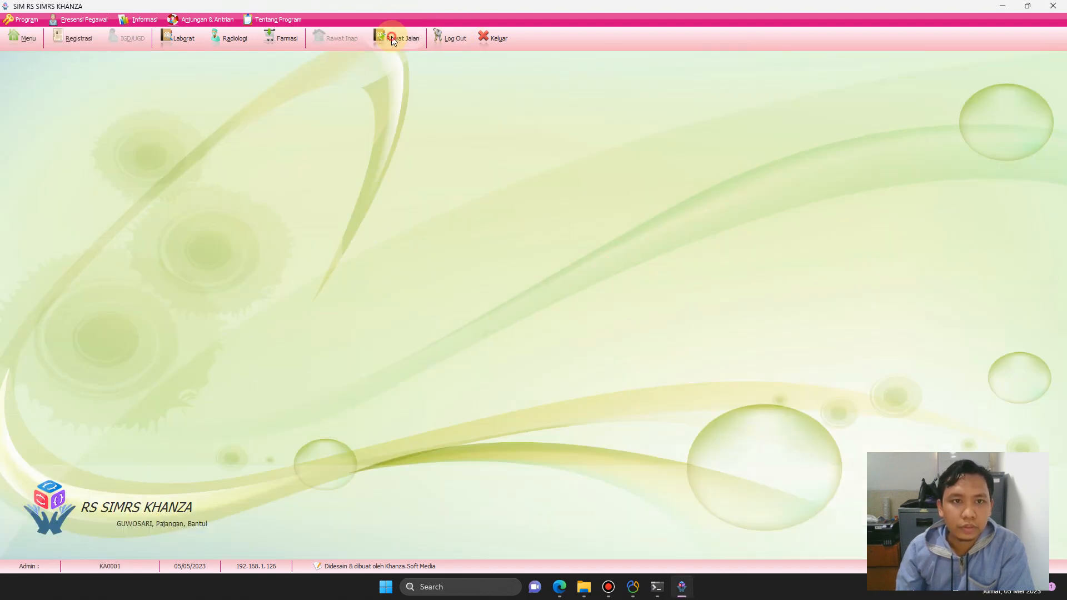
left_click(392, 40)
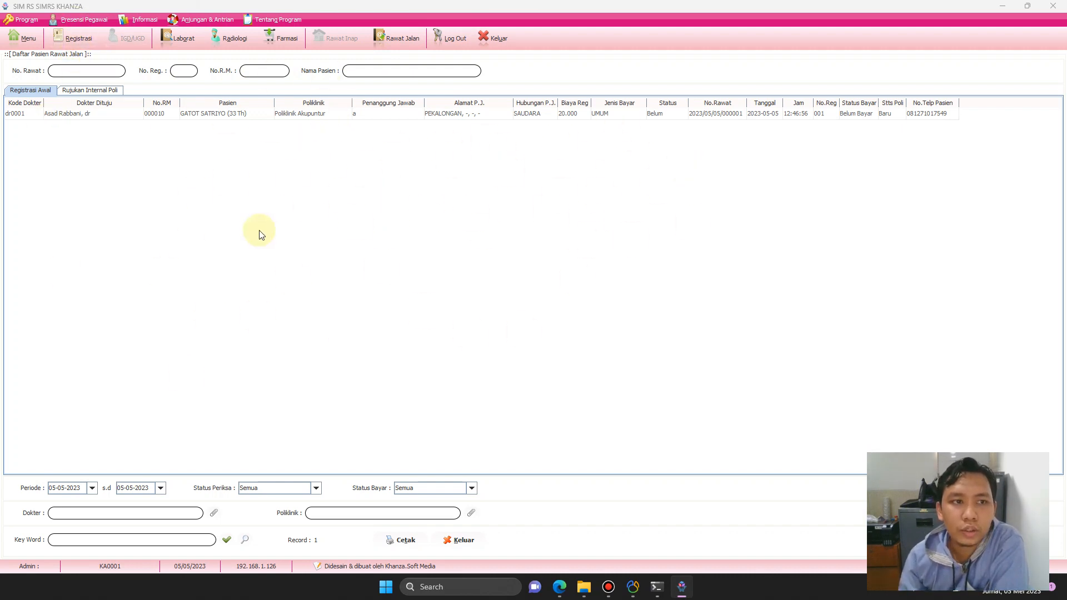
left_click(80, 40)
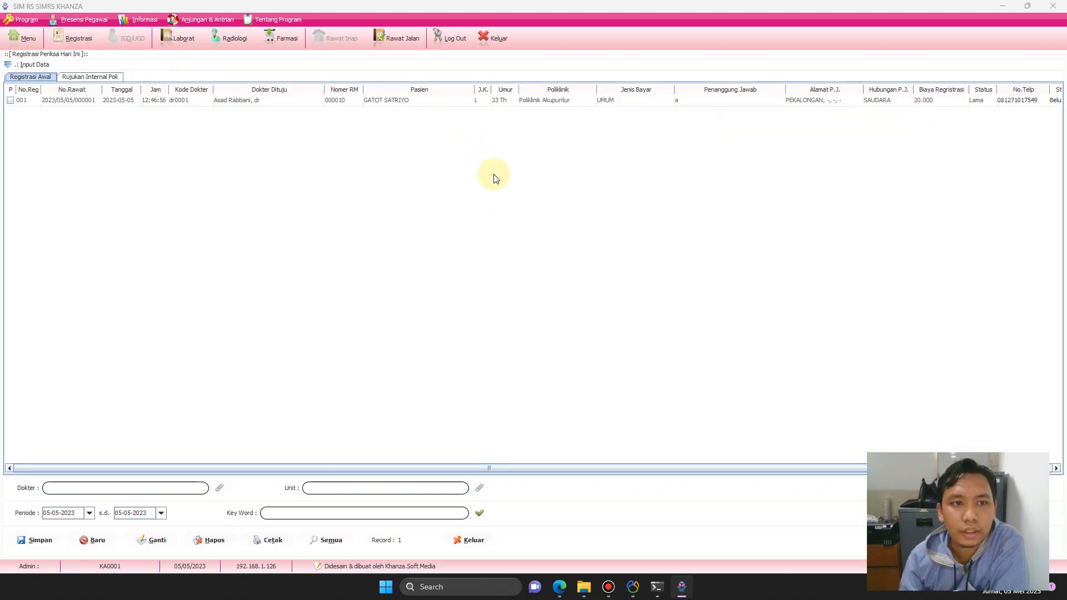
left_click(33, 67)
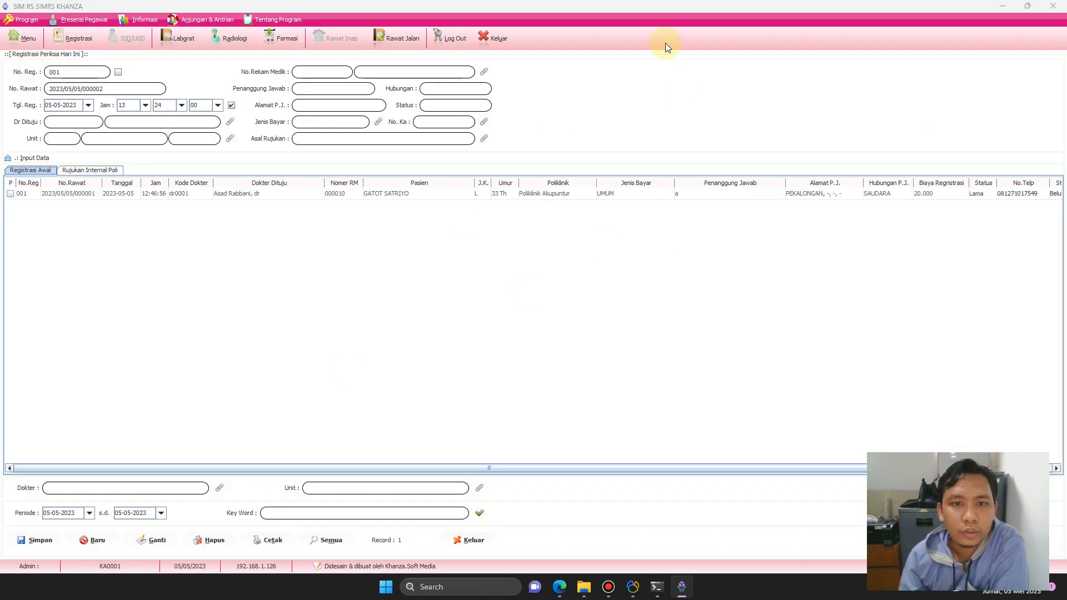